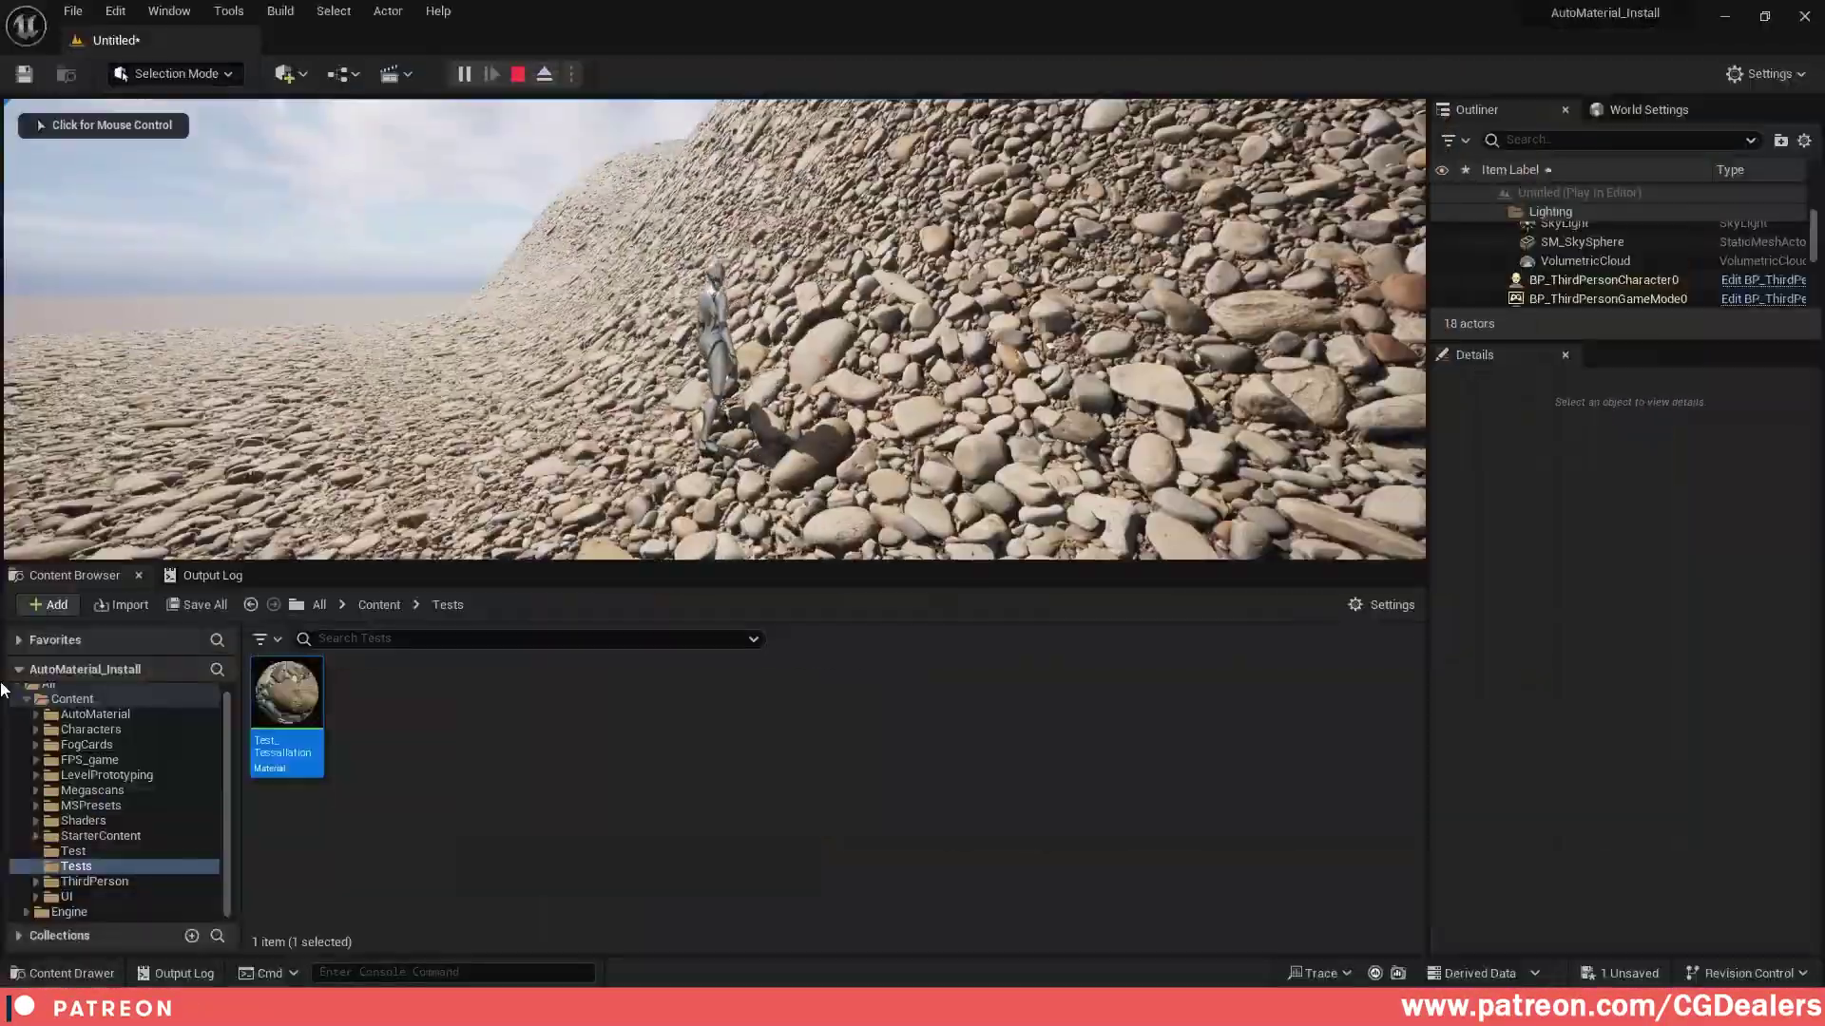
# Stop the running play session and create a new landscape with the default settings in Landscape mode
pyautogui.click(518, 74)
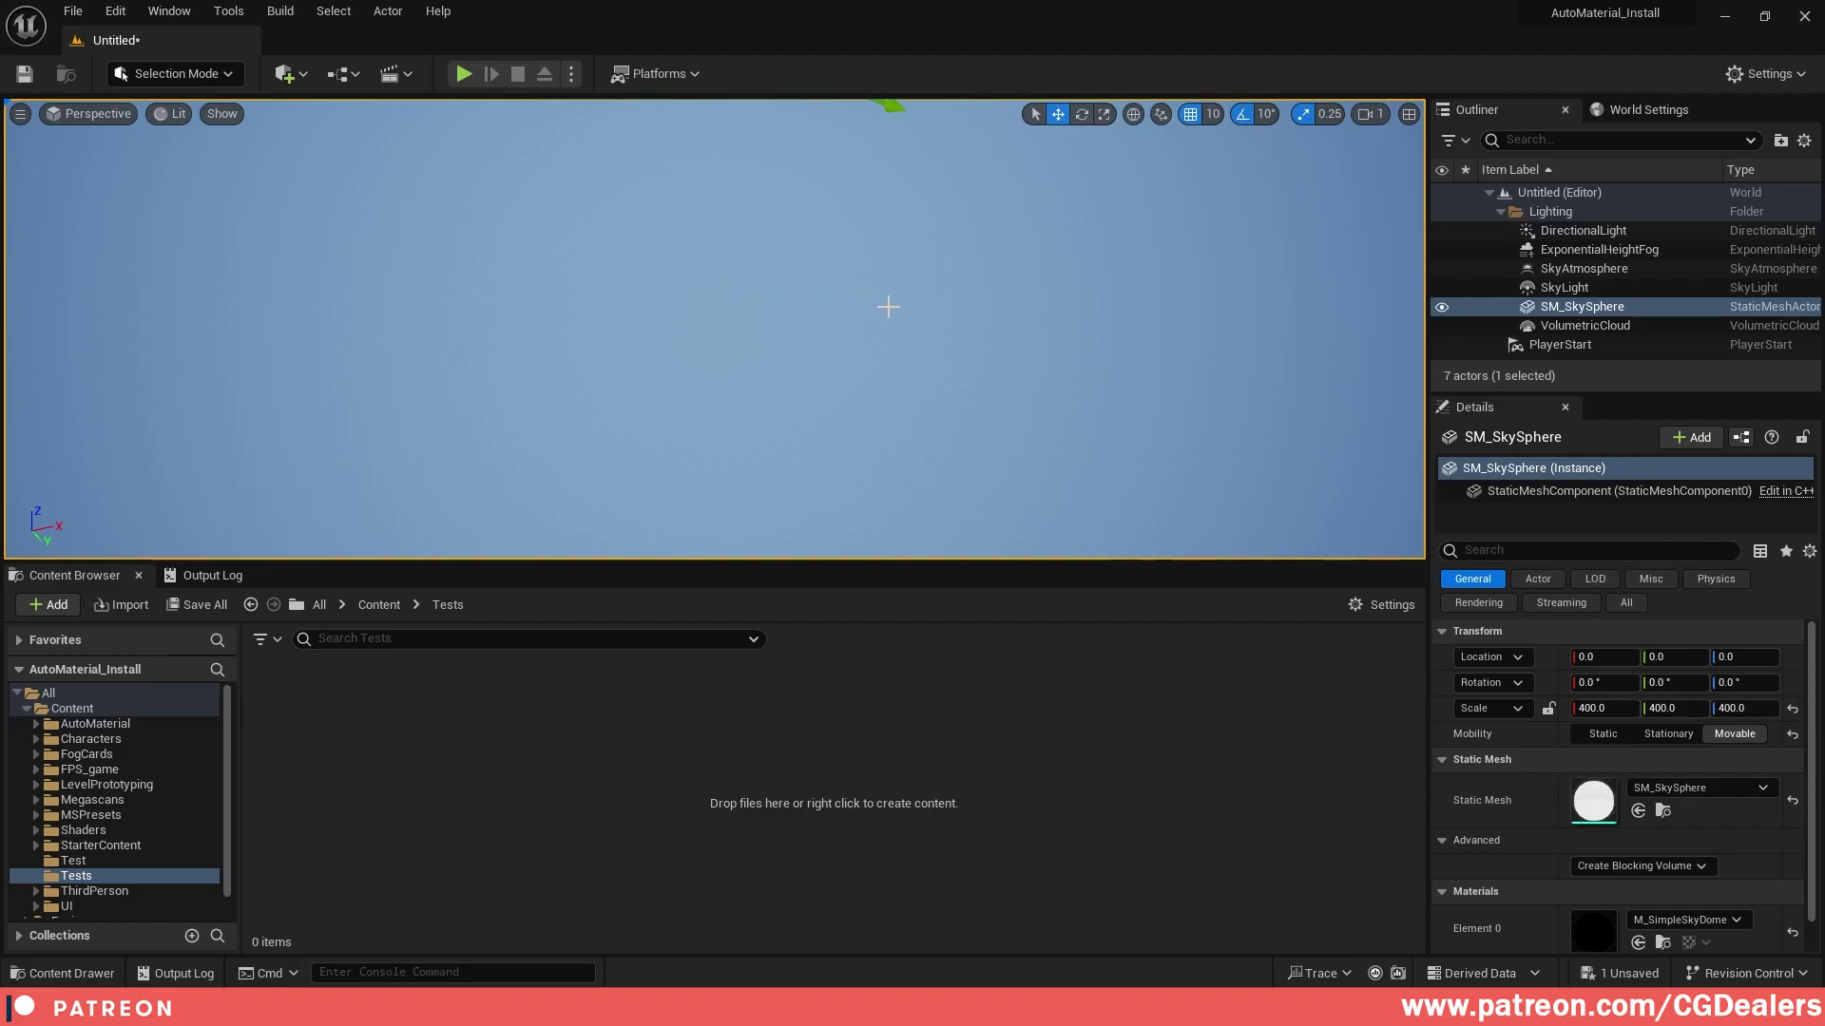
pyautogui.moveTo(887, 305); pyautogui.dragTo(651, 256, button='right')
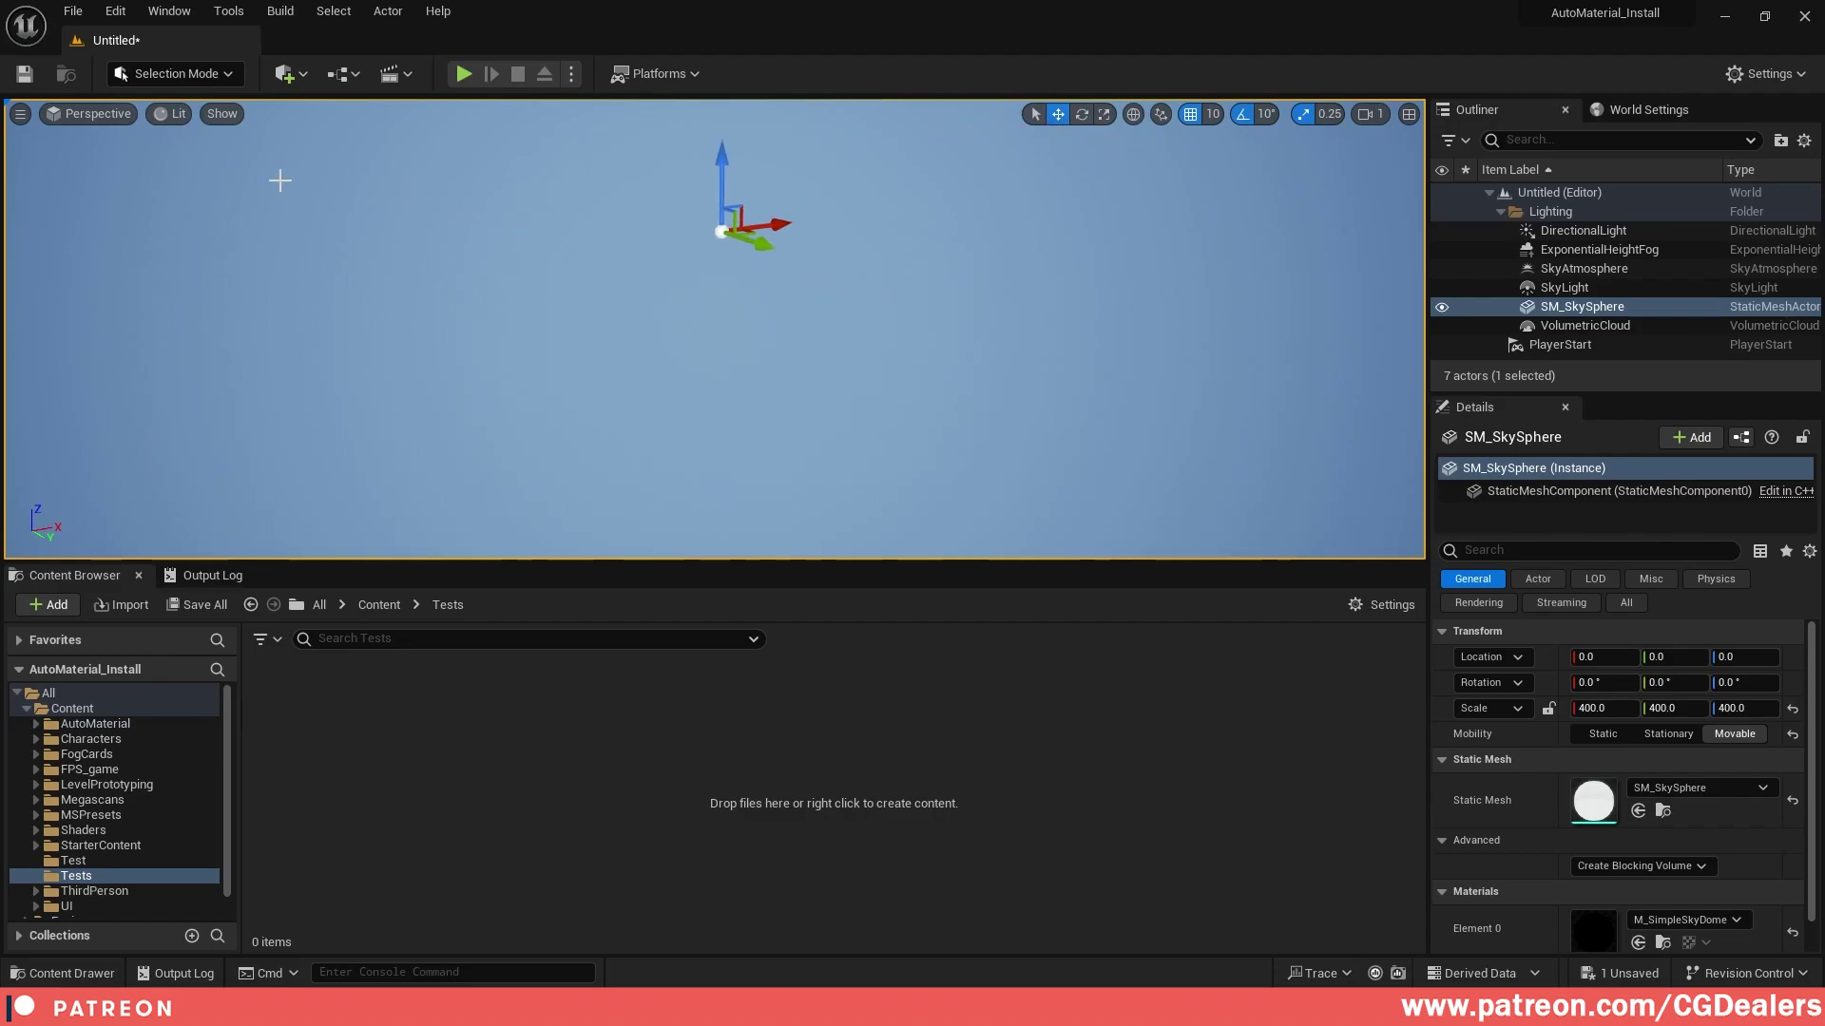
pyautogui.click(195, 74)
pyautogui.click(183, 126)
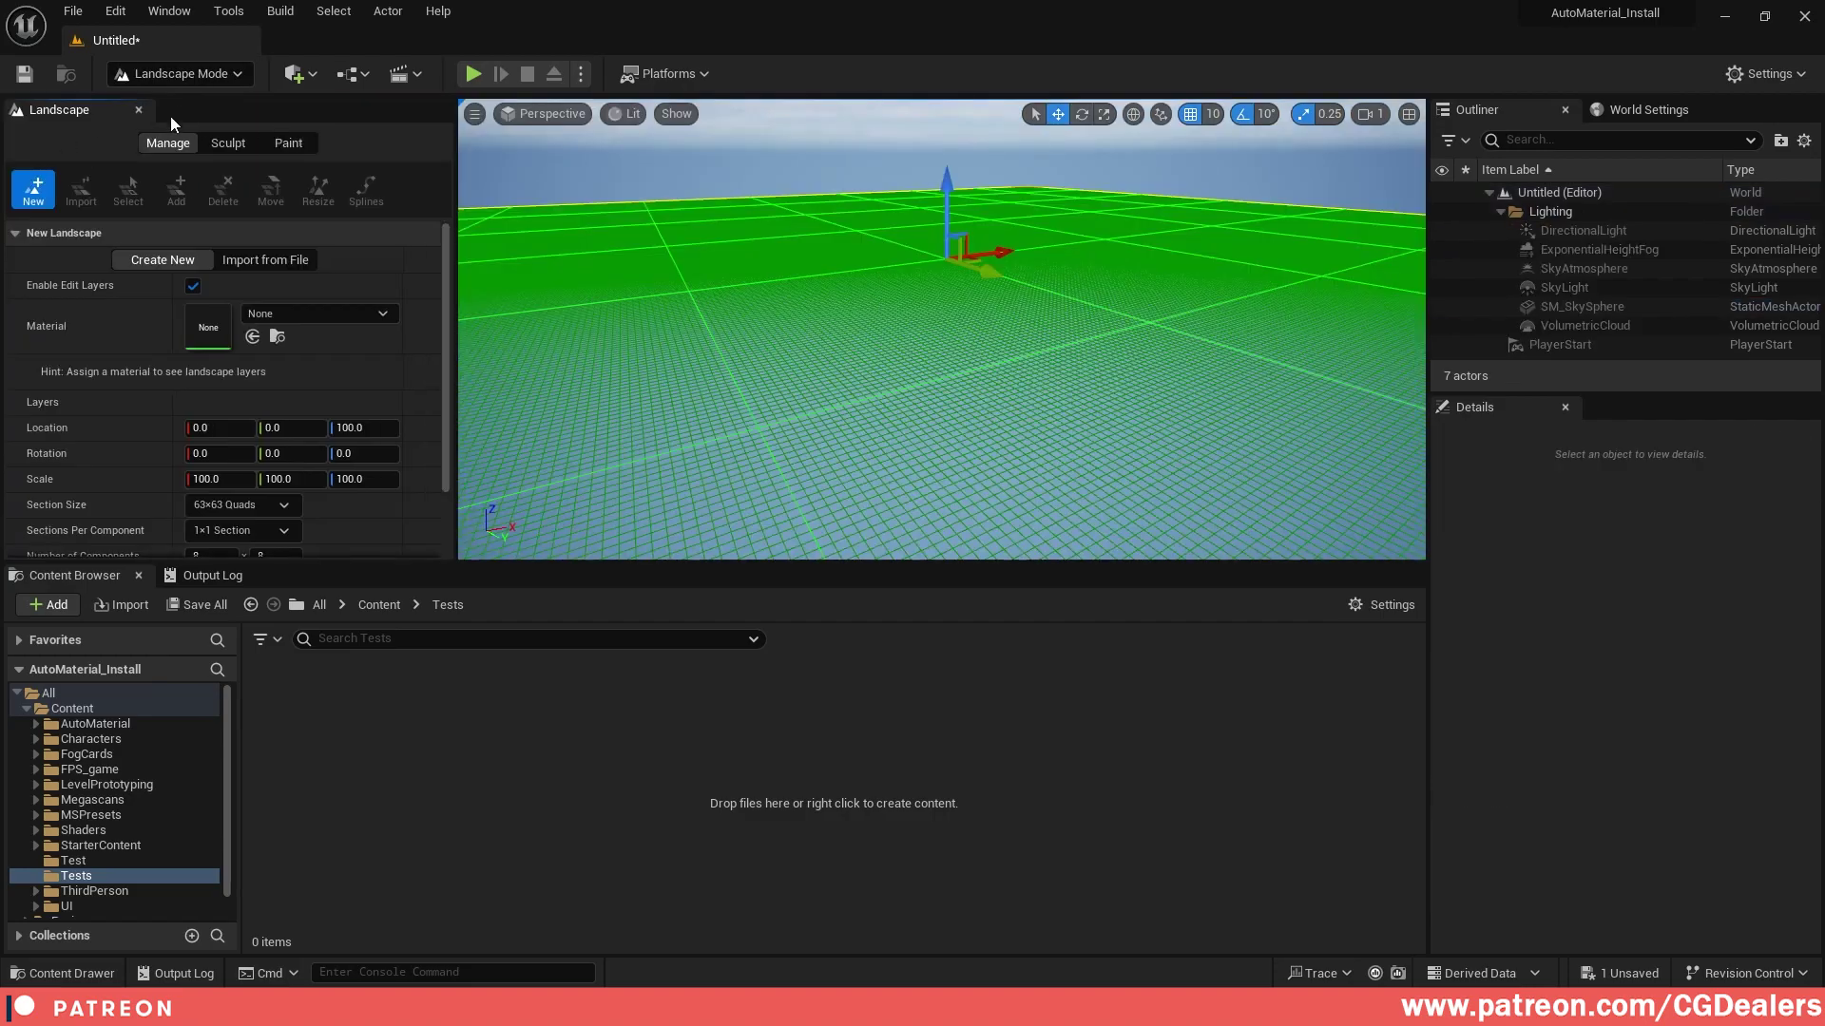
pyautogui.scroll(-2, 367, 452)
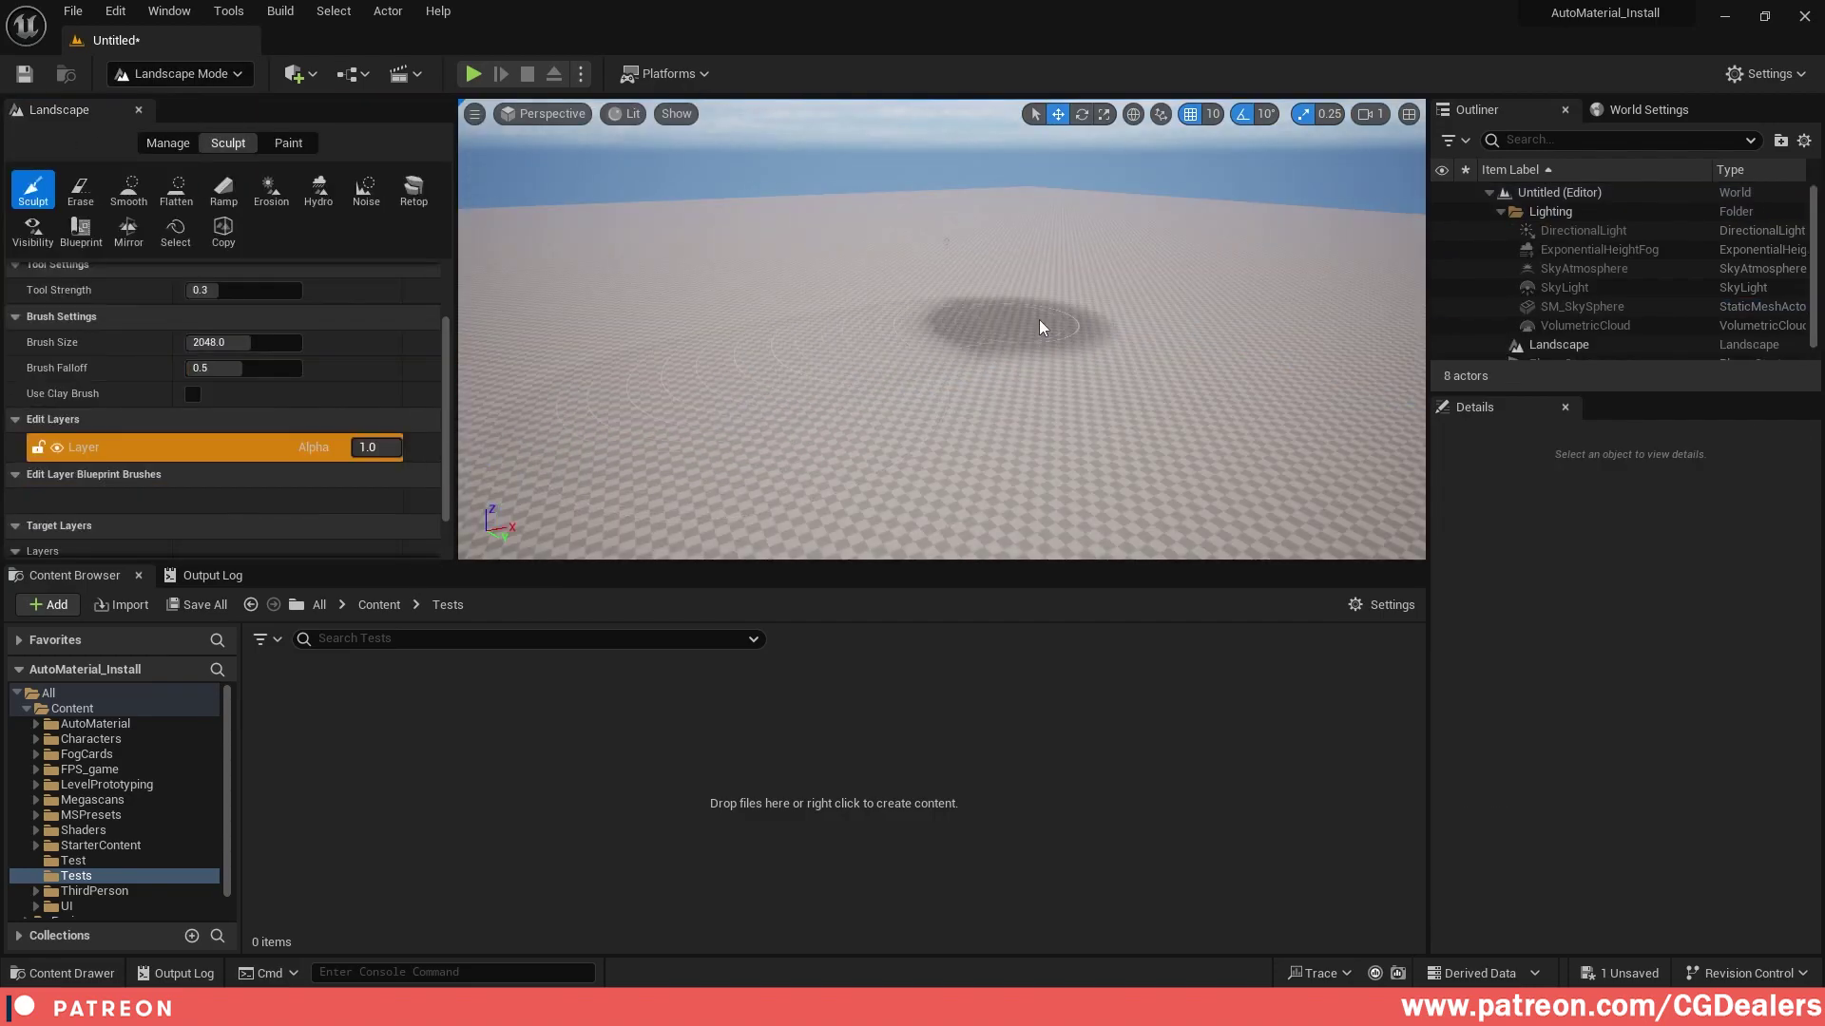
# Sculpt a broad hill across the middle of the landscape and return to Selection mode
pyautogui.moveTo(1042, 322)
pyautogui.mouseDown()
pyautogui.moveTo(977, 305)
pyautogui.moveTo(884, 323)
pyautogui.mouseUp()
pyautogui.moveTo(1057, 229)
pyautogui.mouseDown()
pyautogui.moveTo(1263, 293)
pyautogui.moveTo(798, 387)
pyautogui.moveTo(932, 293)
pyautogui.moveTo(1226, 301)
pyautogui.mouseUp()
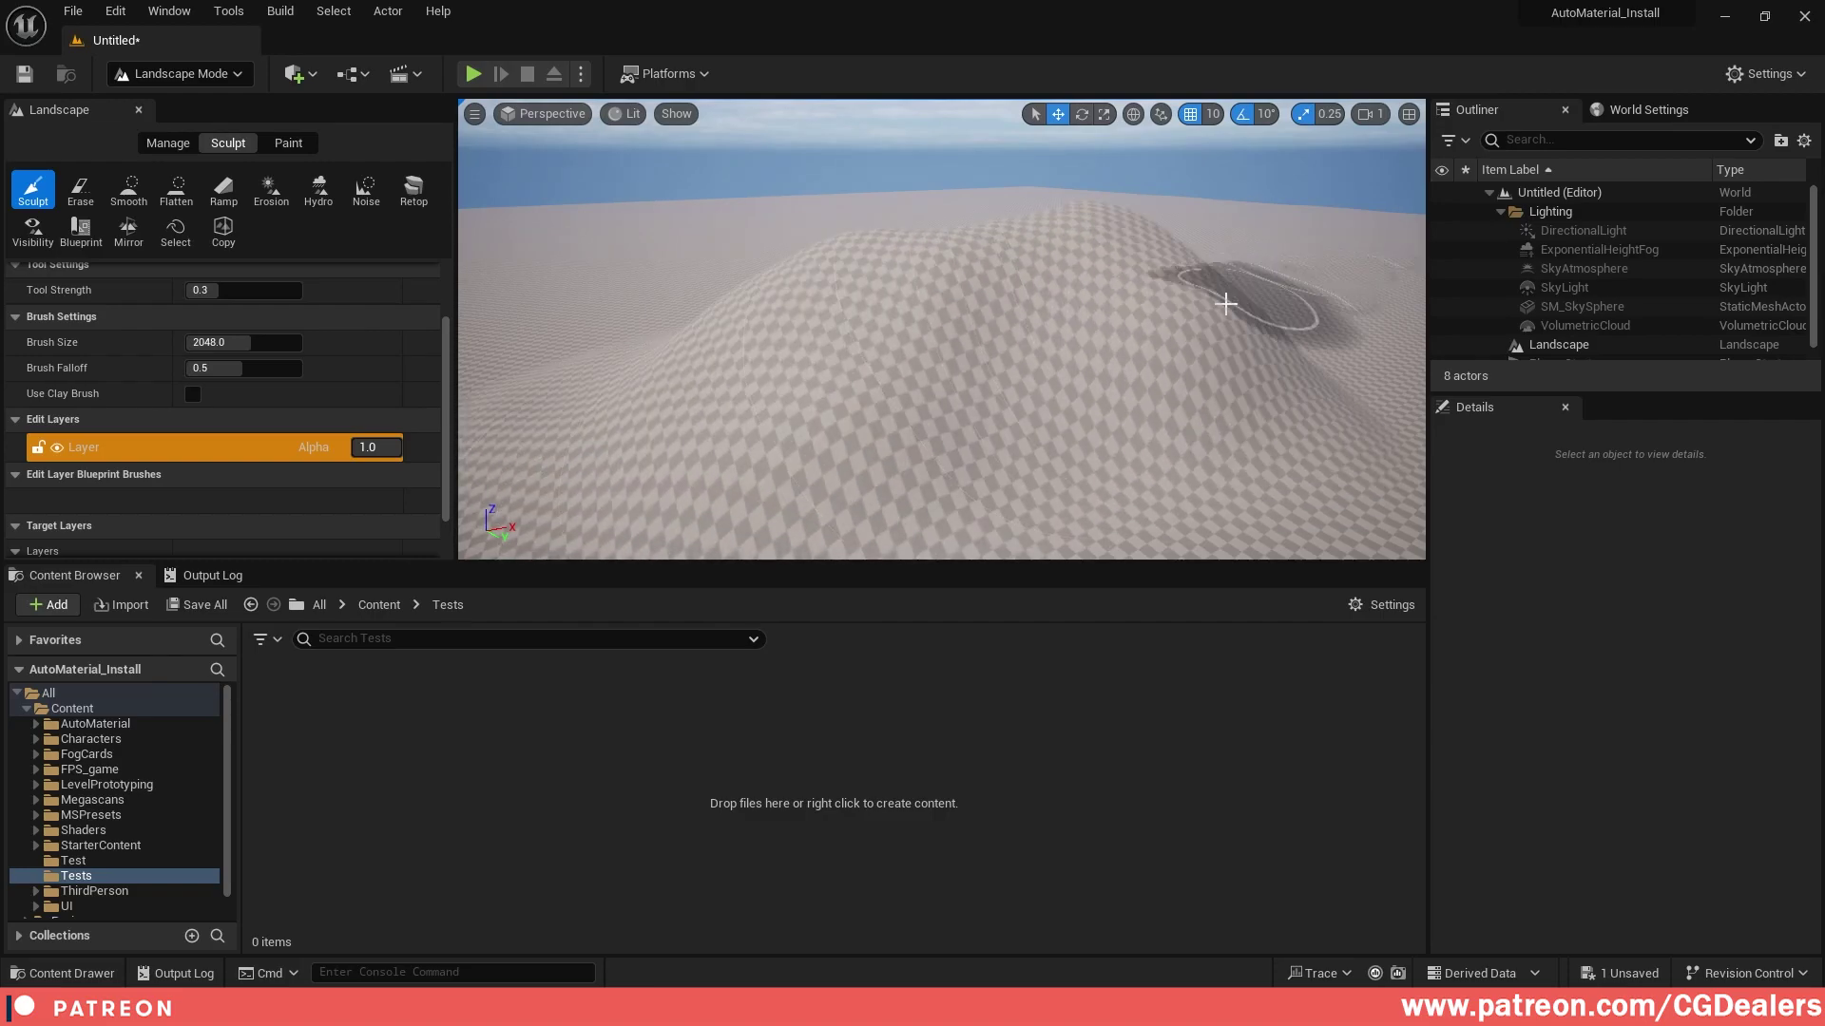
pyautogui.moveTo(1226, 301); pyautogui.dragTo(1083, 271, button='right')
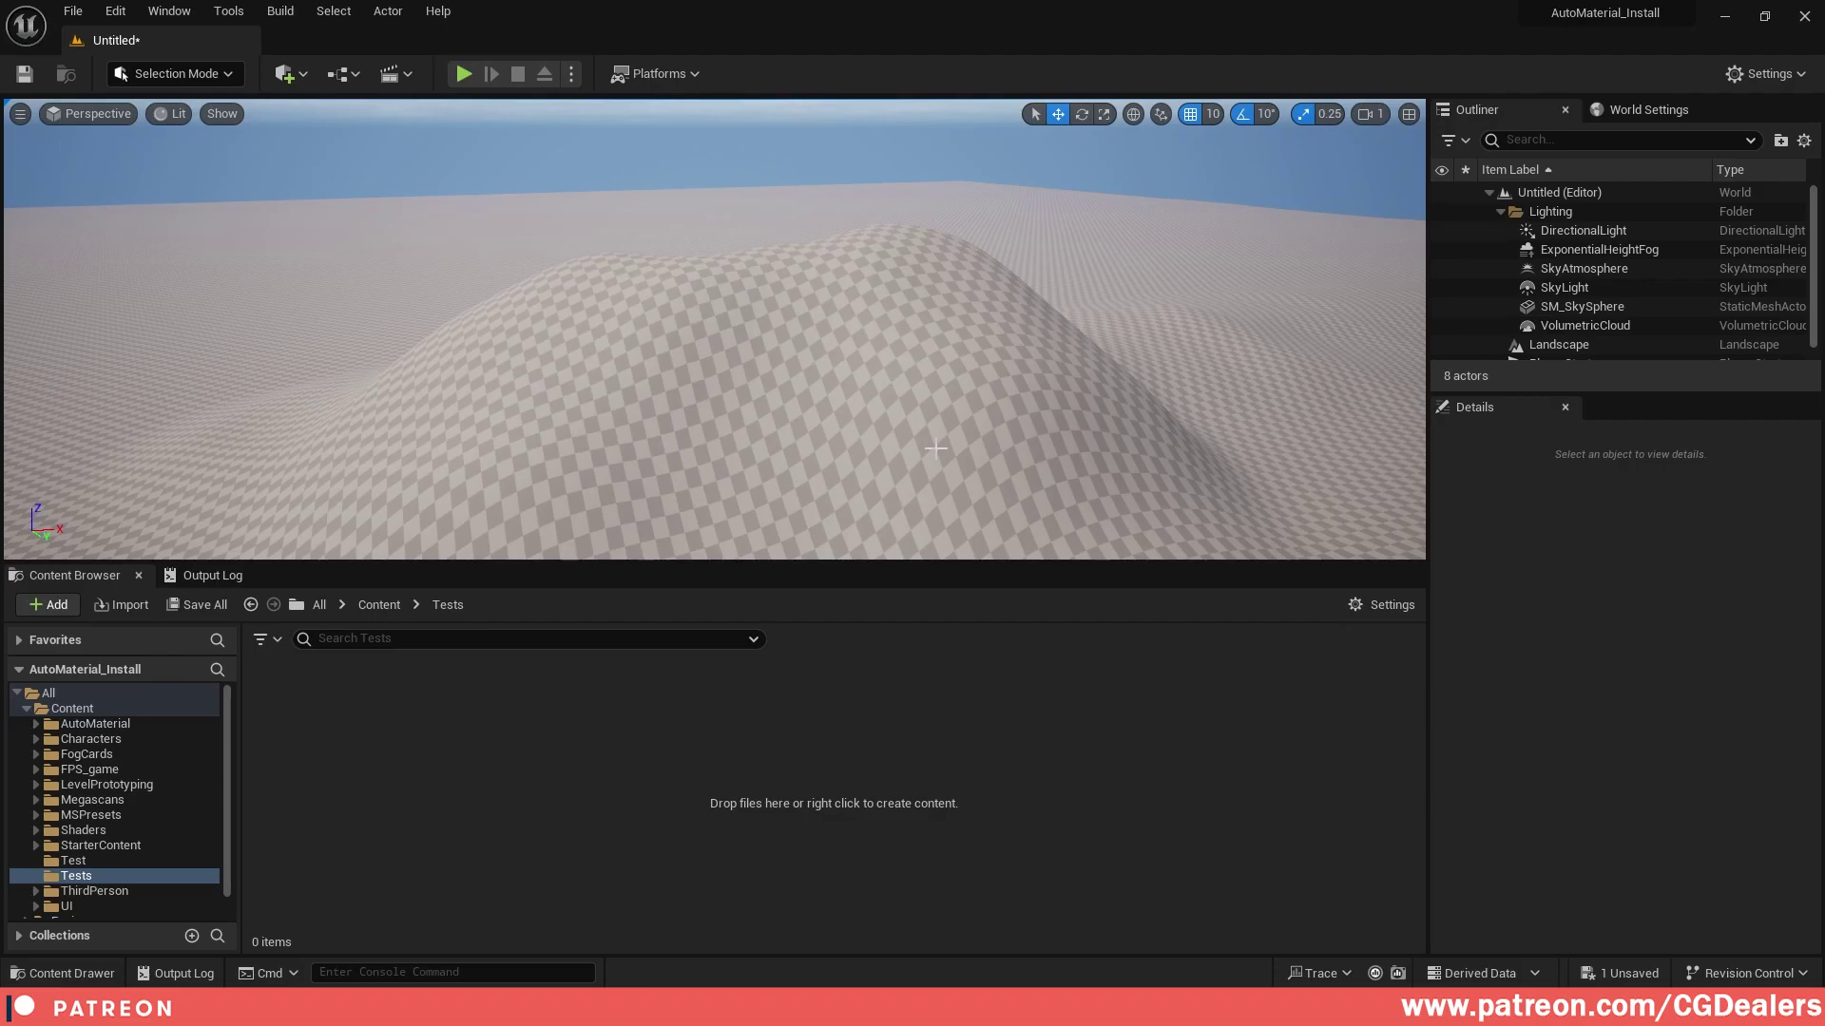
pyautogui.moveTo(974, 449)
pyautogui.mouseDown(button='right')
pyautogui.moveTo(927, 470)
pyautogui.moveTo(978, 447)
pyautogui.mouseUp(button='right')
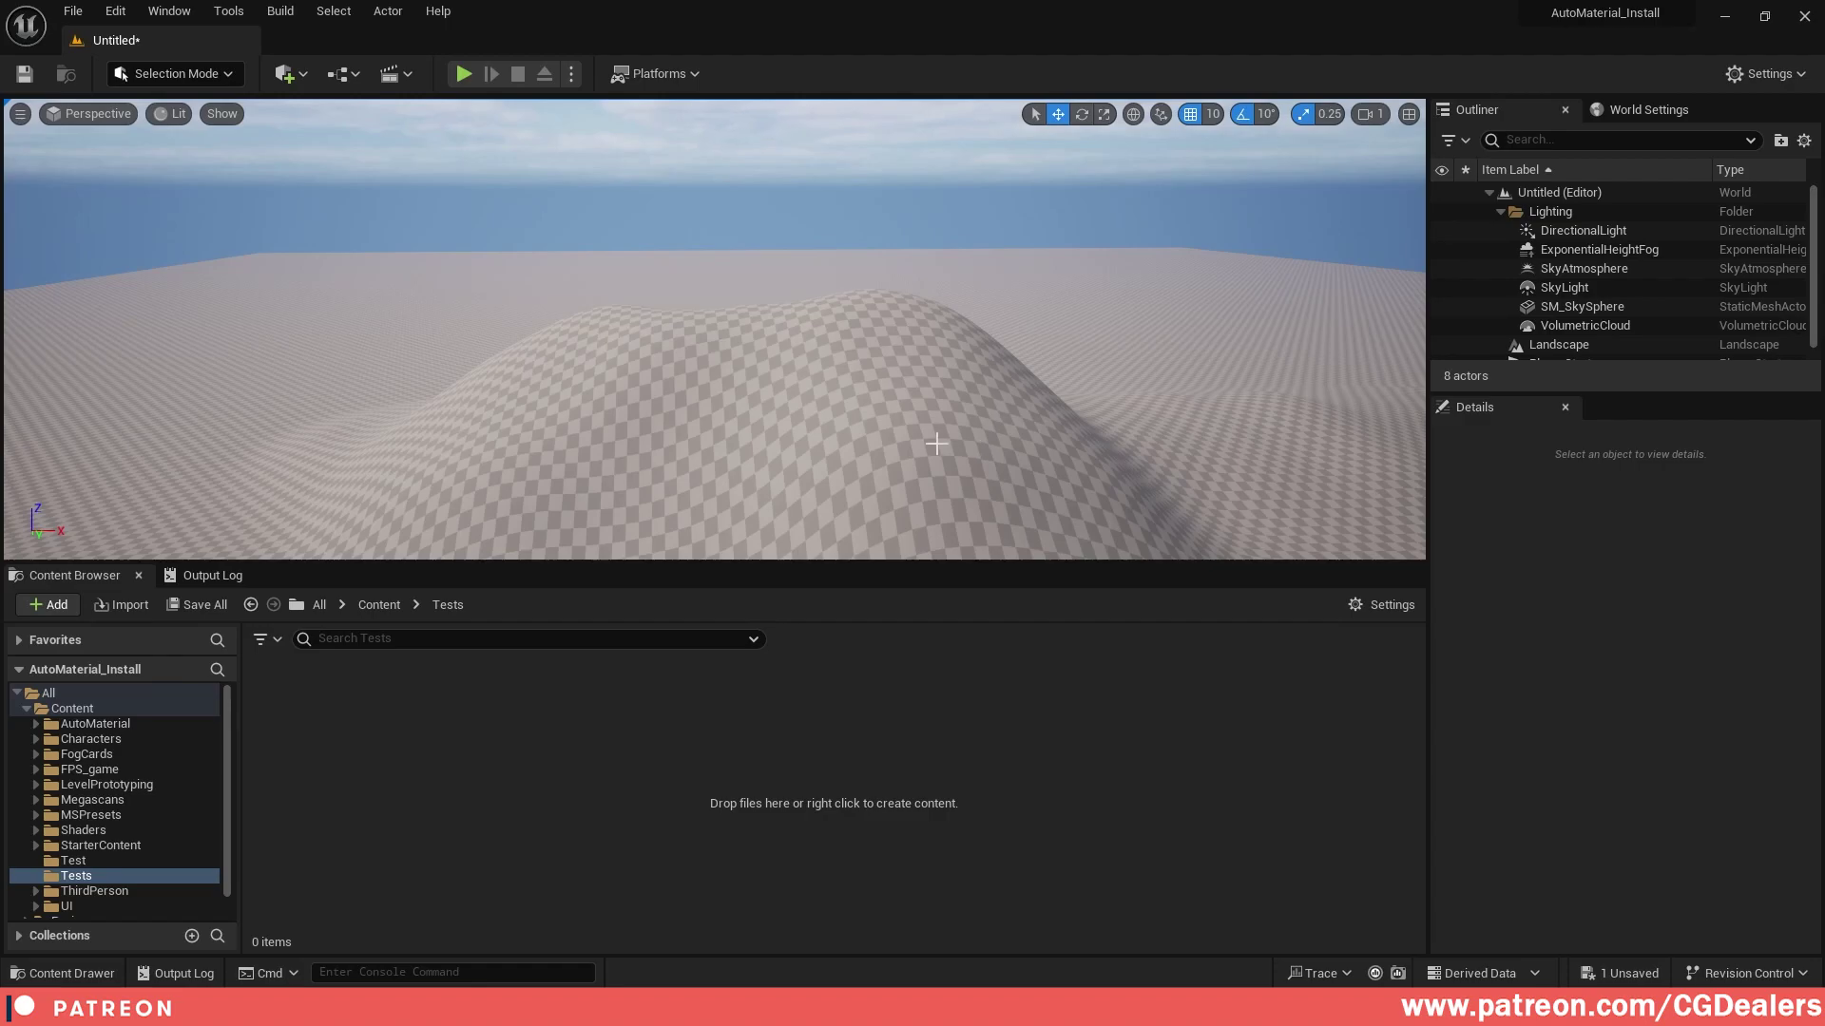
pyautogui.moveTo(912, 443)
pyautogui.mouseDown(button='right')
pyautogui.moveTo(896, 465)
pyautogui.moveTo(912, 464)
pyautogui.mouseUp(button='right')
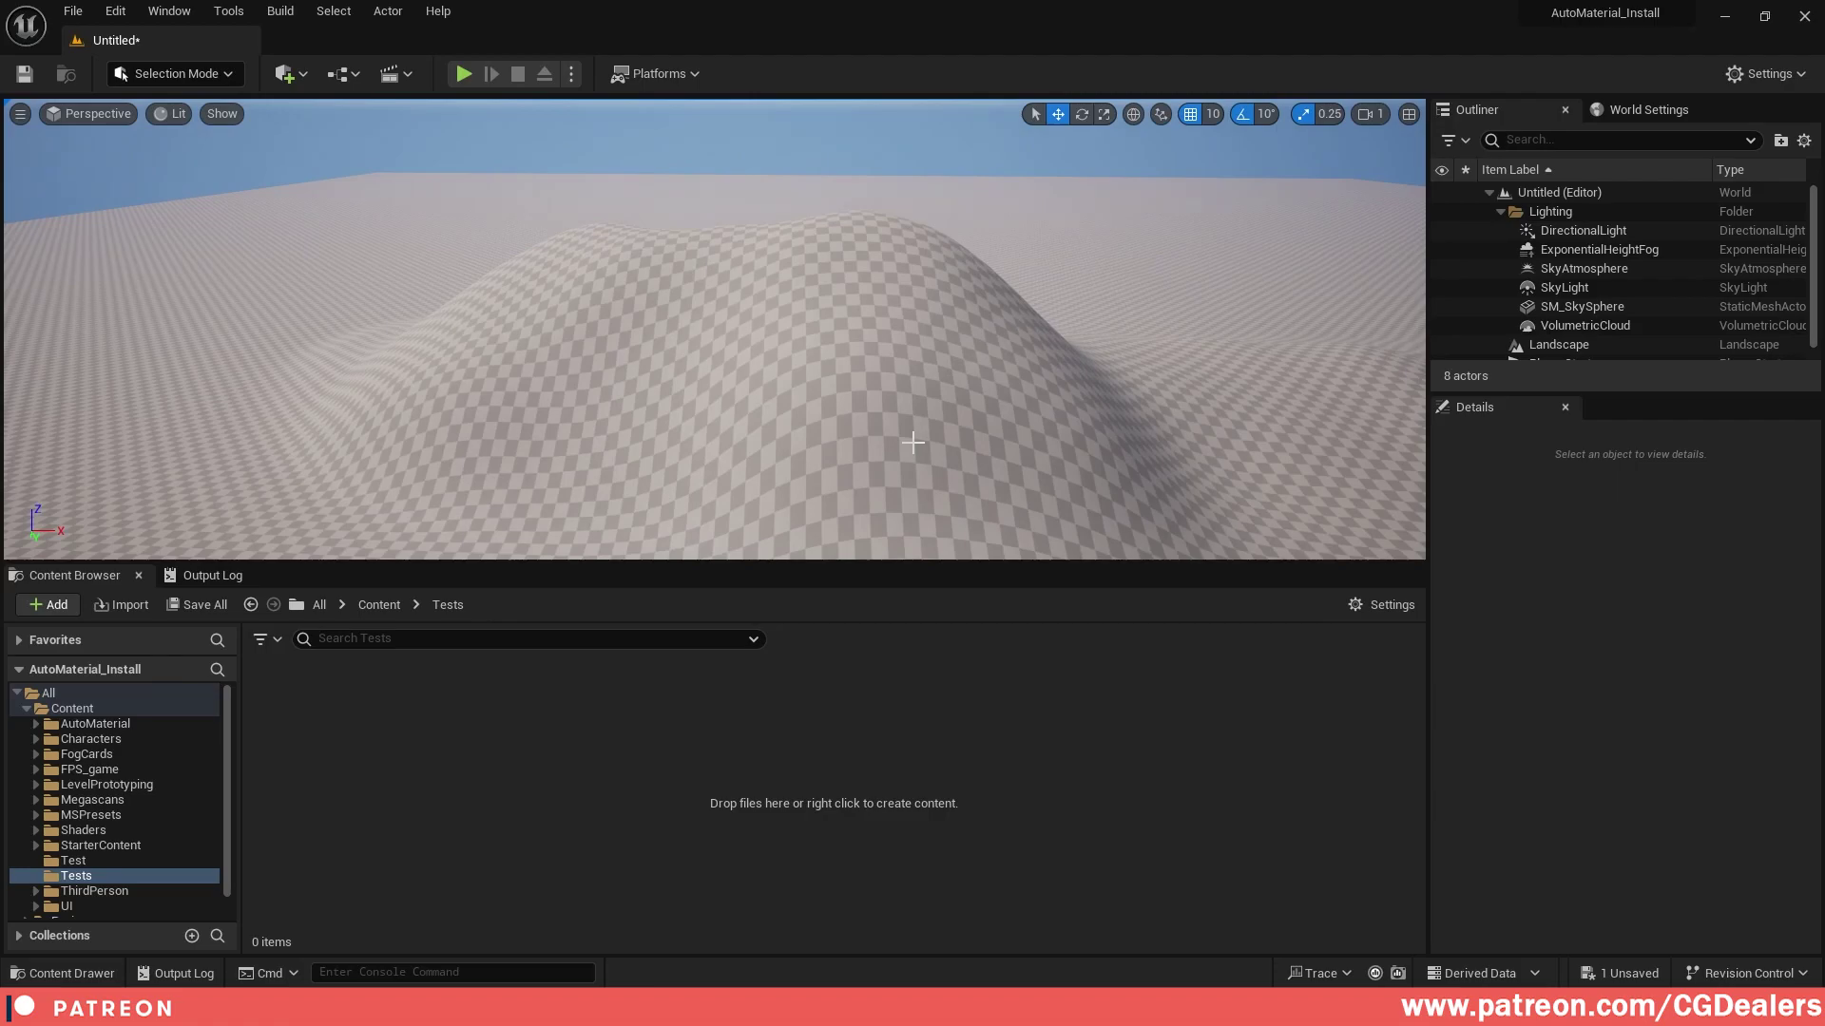
# Reveal the project's Content folder in File Explorer and open DefaultEngine.ini from the AutoMaterial_Install Config folder
pyautogui.click(89, 709)
pyautogui.rightClick(109, 703)
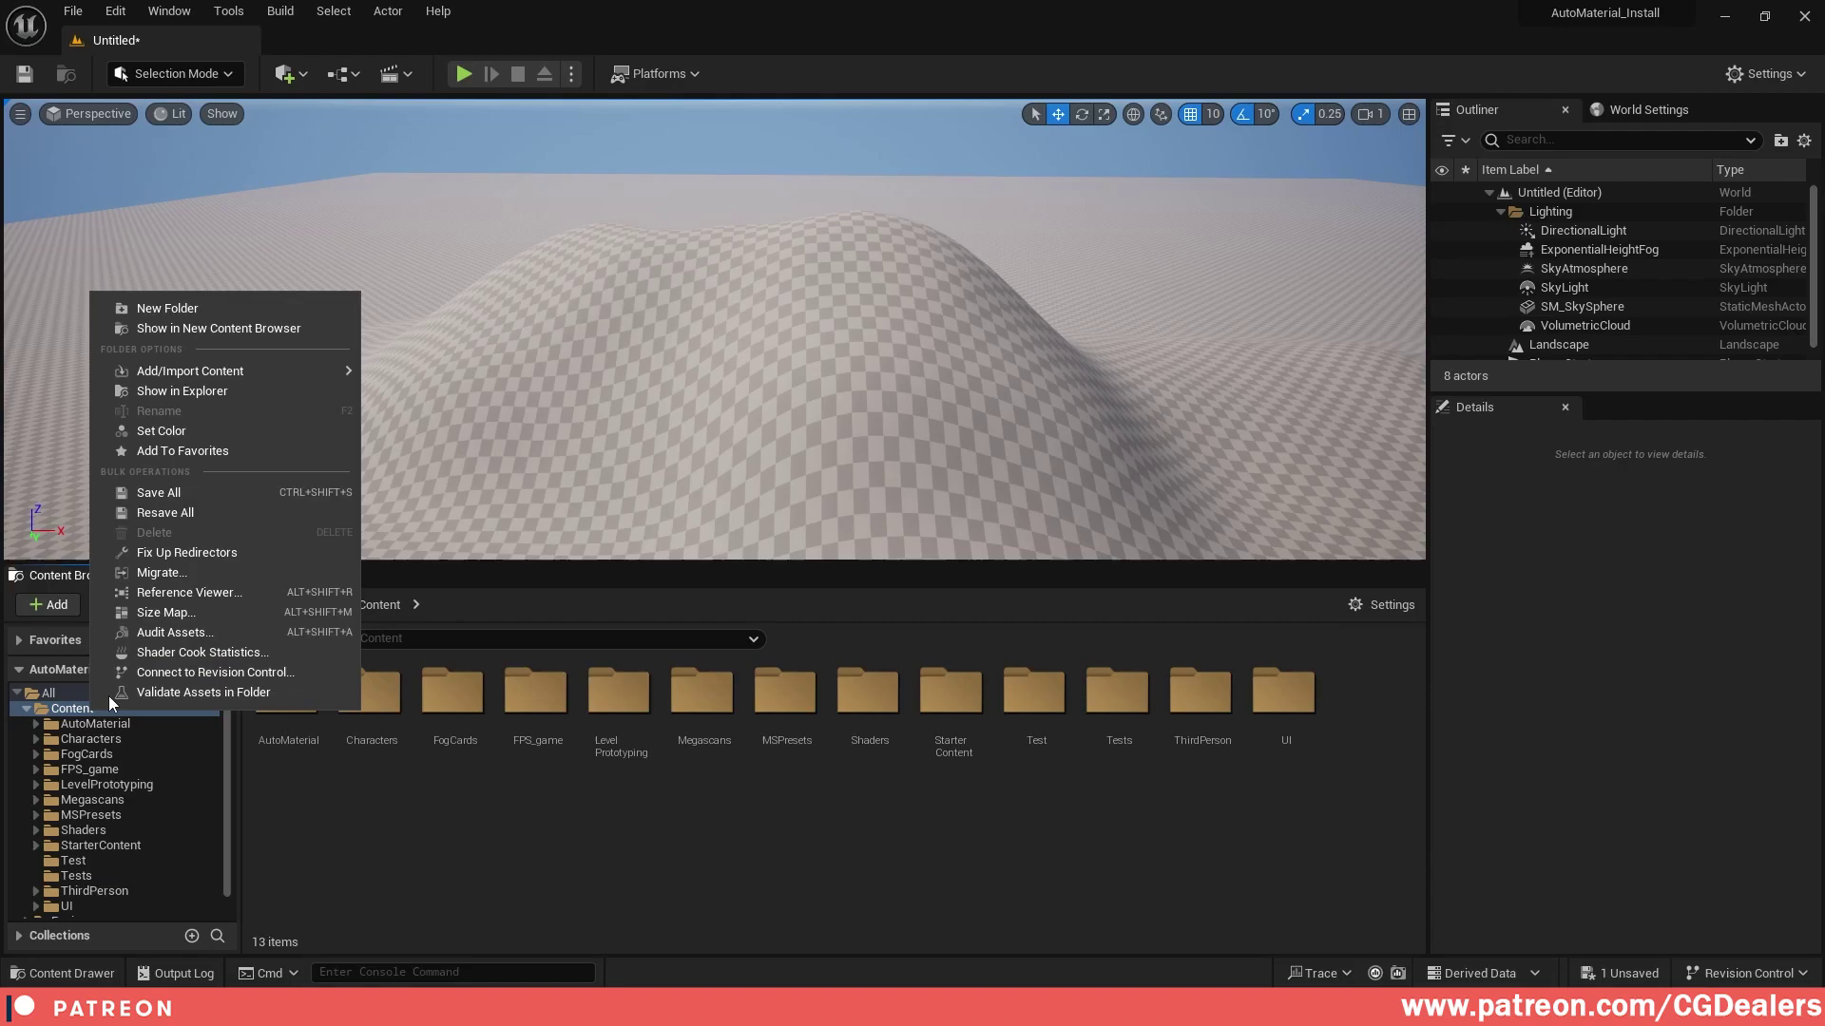
pyautogui.click(214, 392)
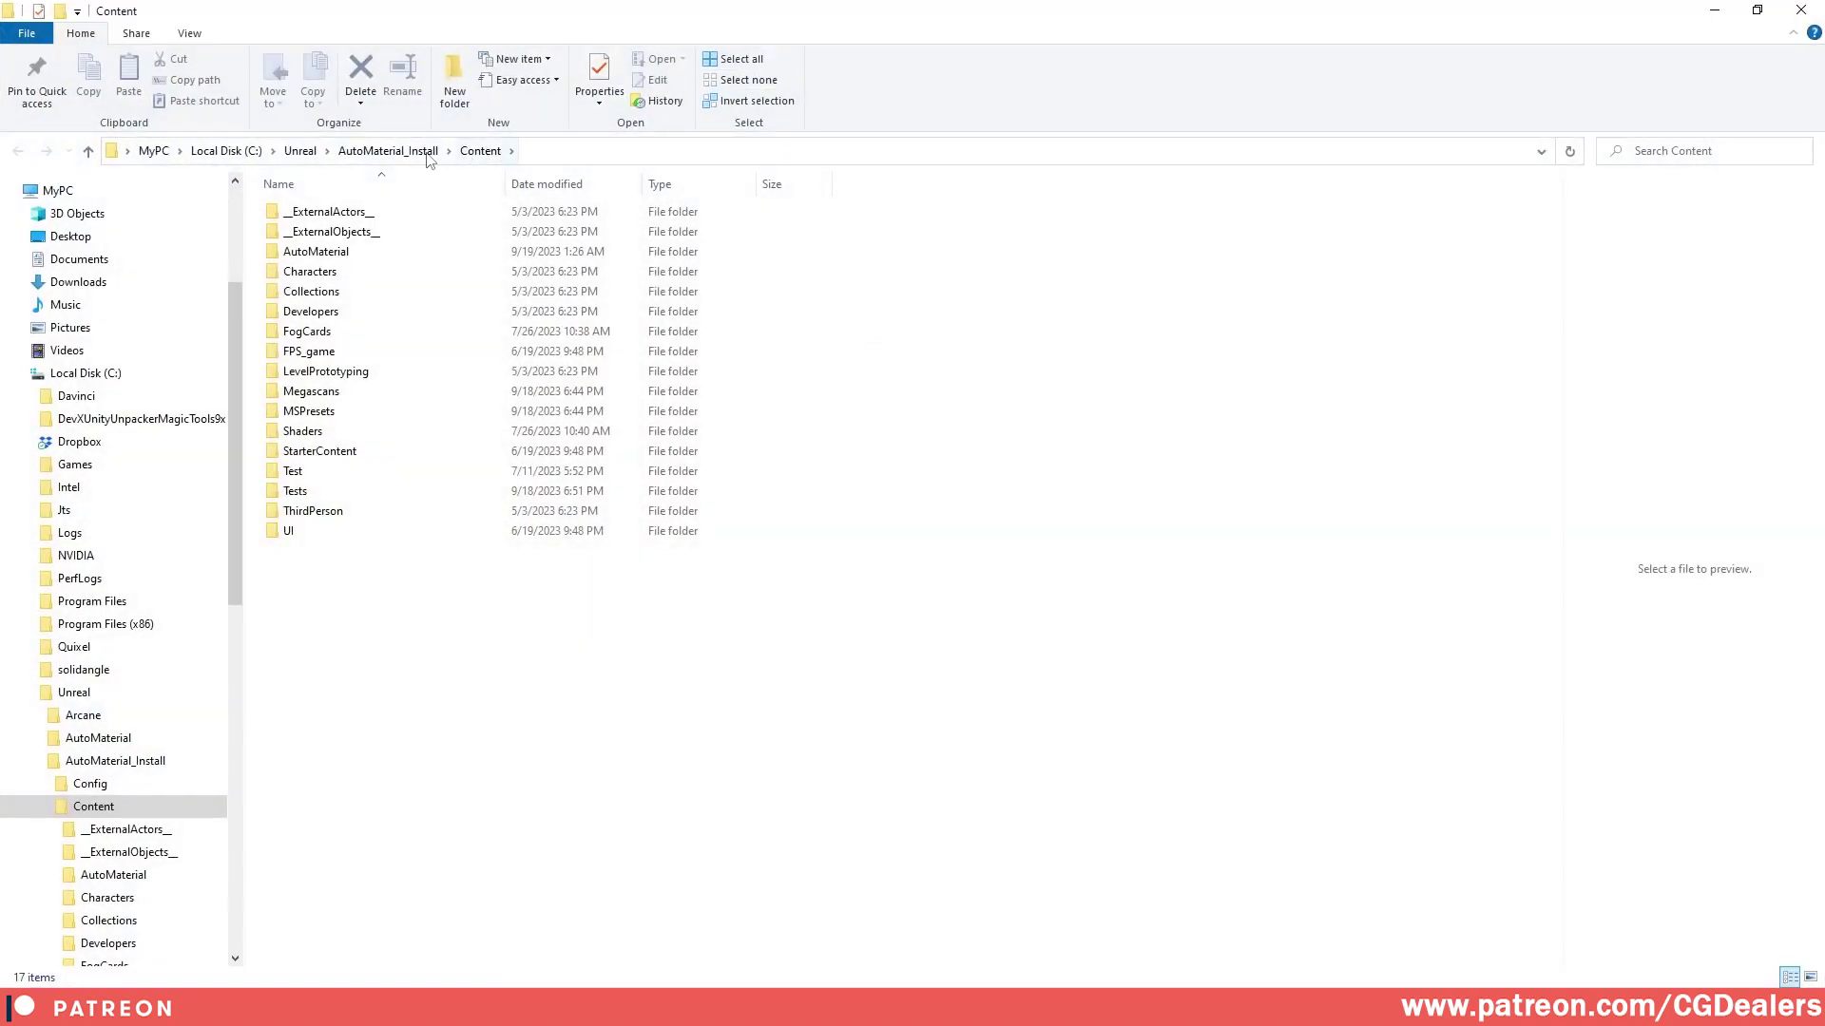
pyautogui.click(430, 152)
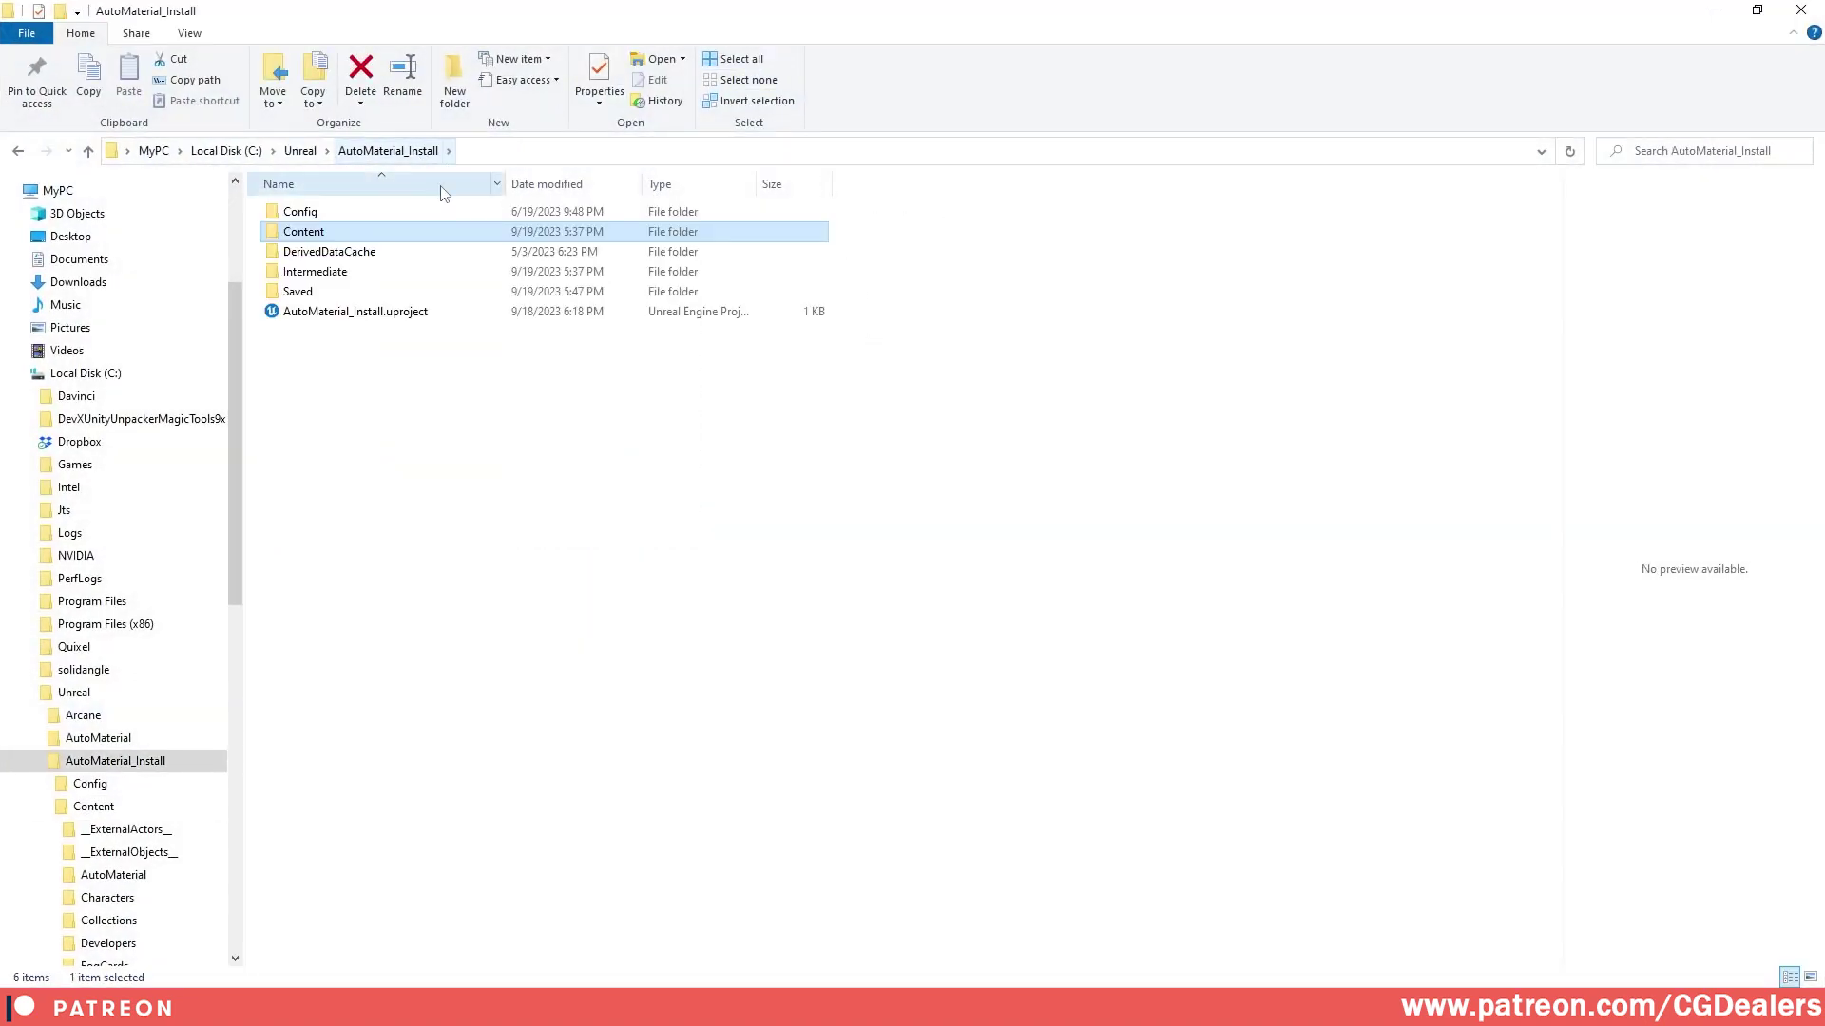
pyautogui.click(310, 214)
pyautogui.doubleClick(309, 215)
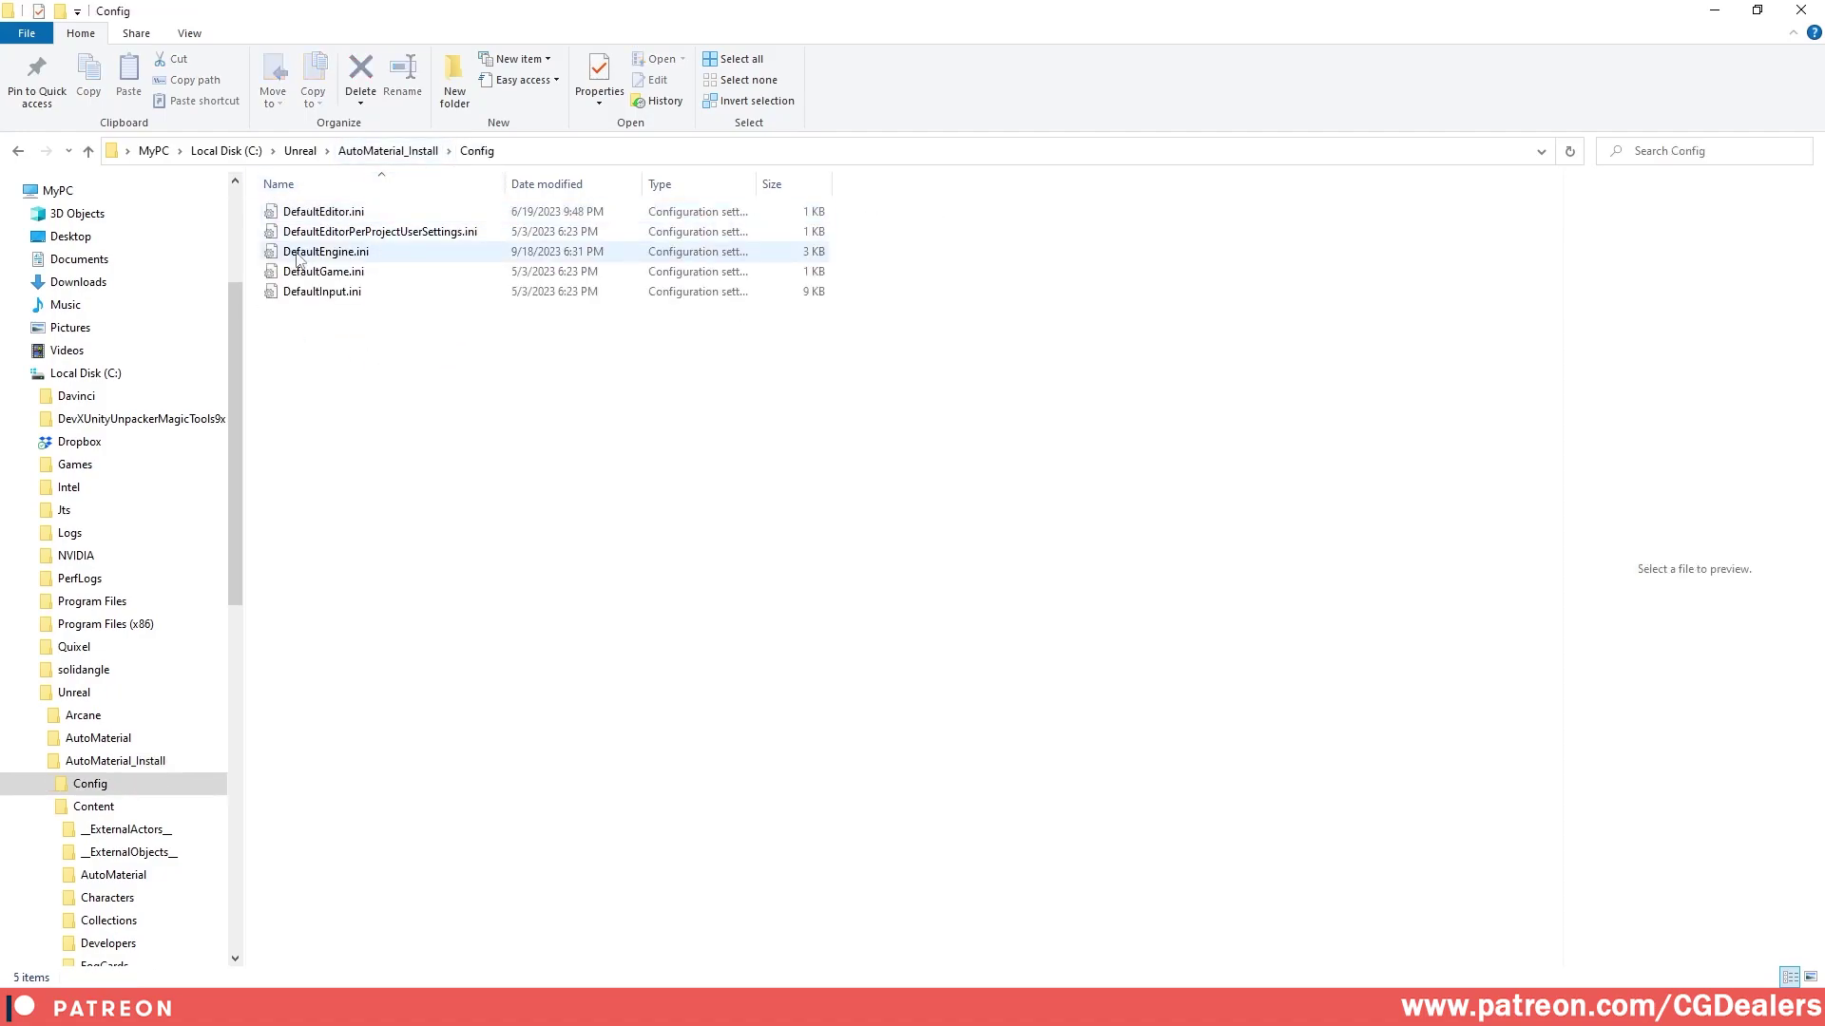
pyautogui.click(362, 254)
pyautogui.click(366, 253)
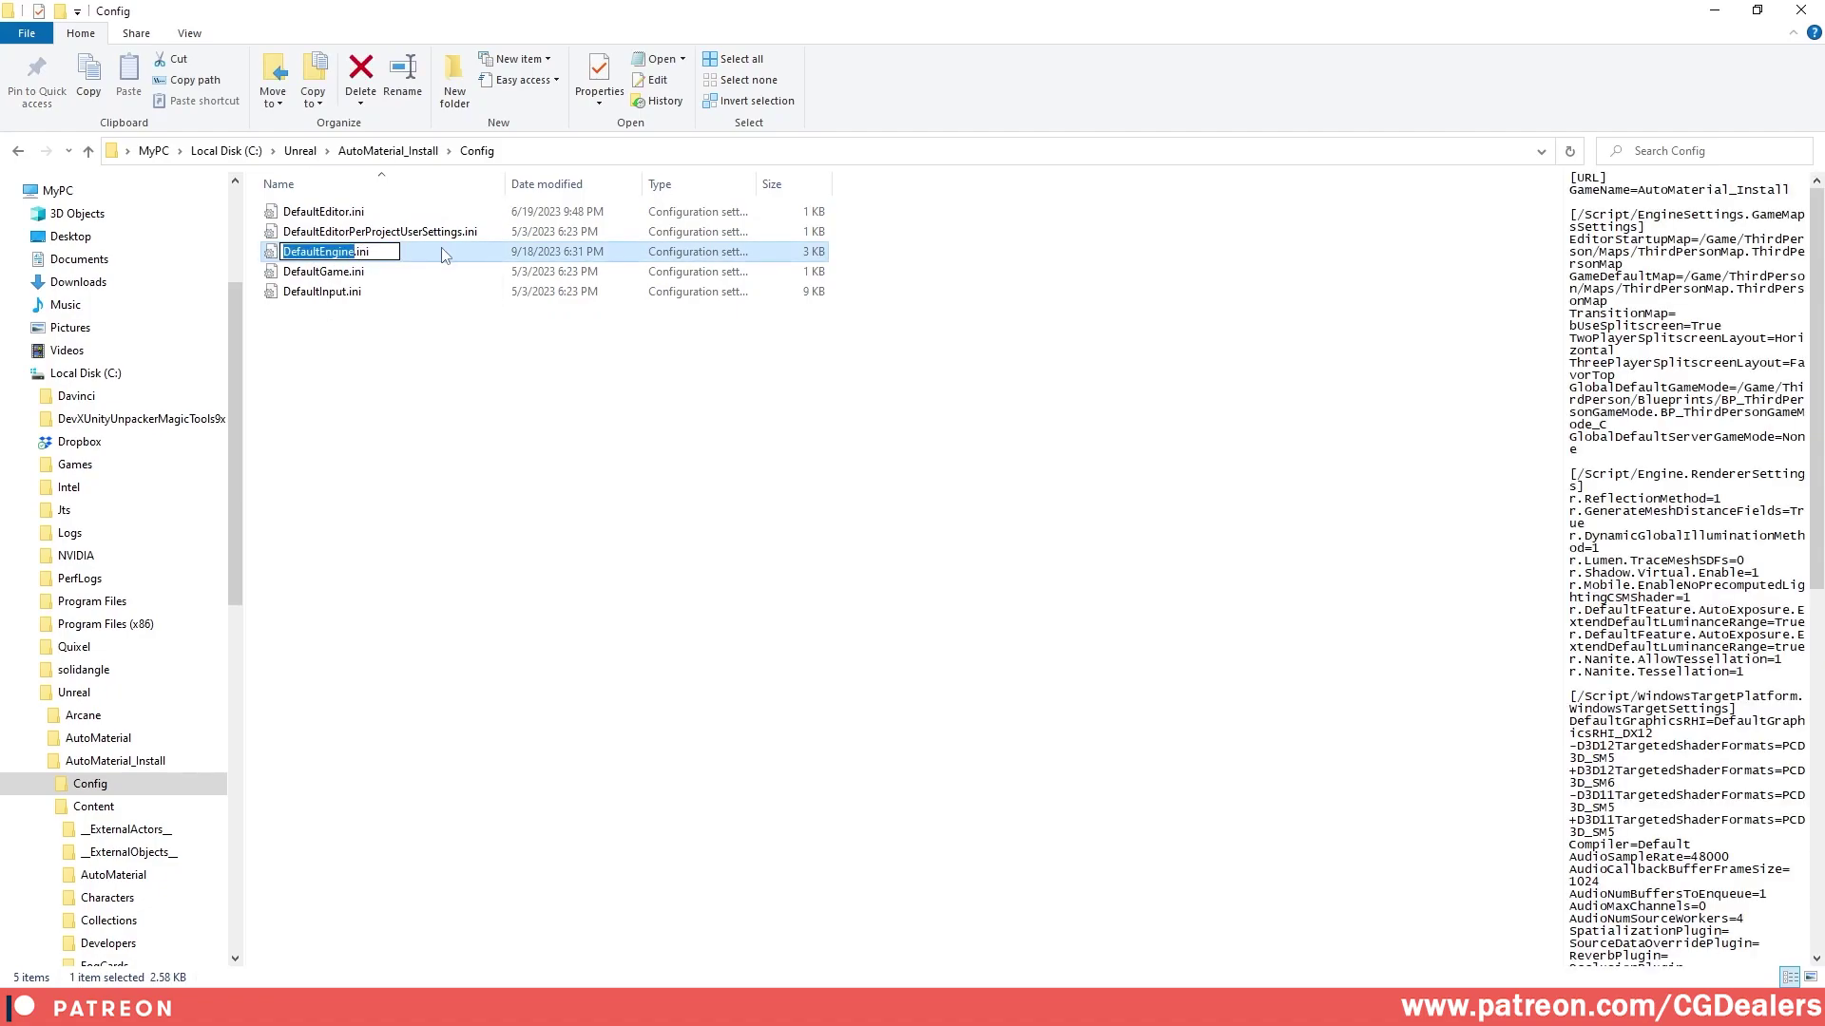
pyautogui.doubleClick(424, 253)
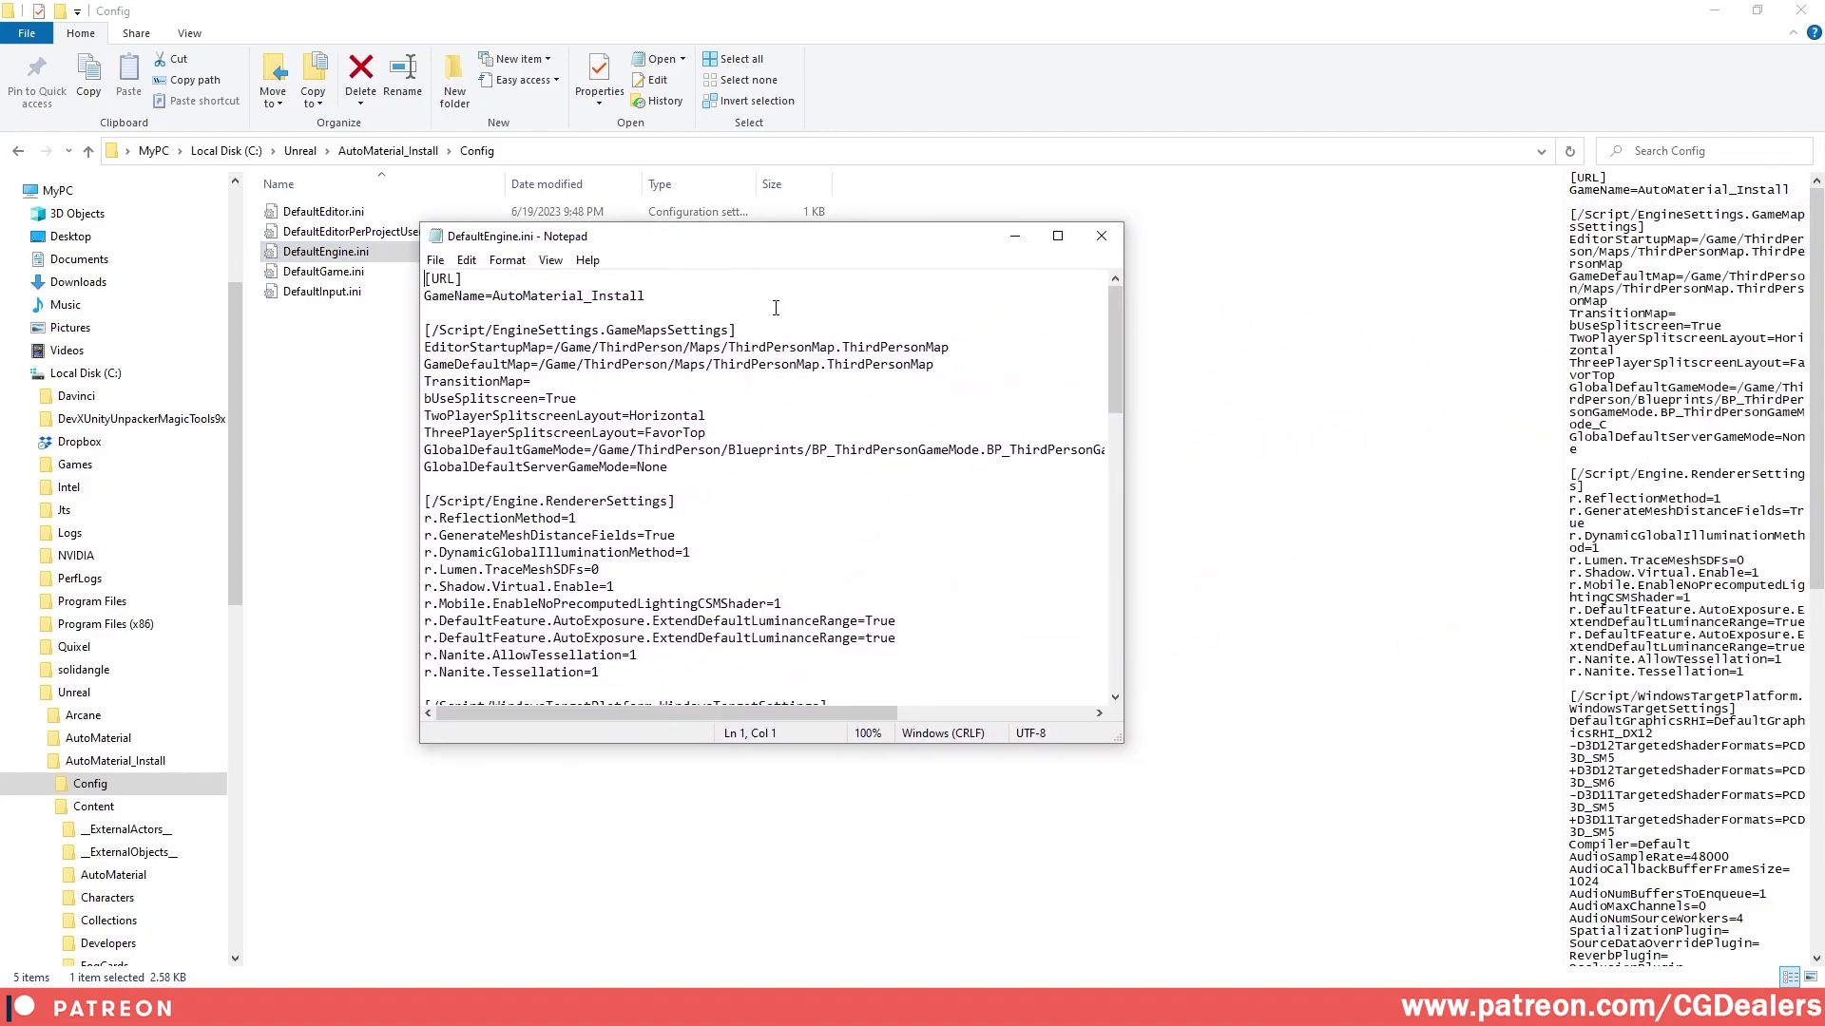
# Examine the r.Nanite.AllowTessellation and r.Nanite.Tessellation lines in the [/Script/Engine.RendererSettings] section
pyautogui.moveTo(709, 491); pyautogui.dragTo(424, 501)
pyautogui.scroll(-1, 649, 535)
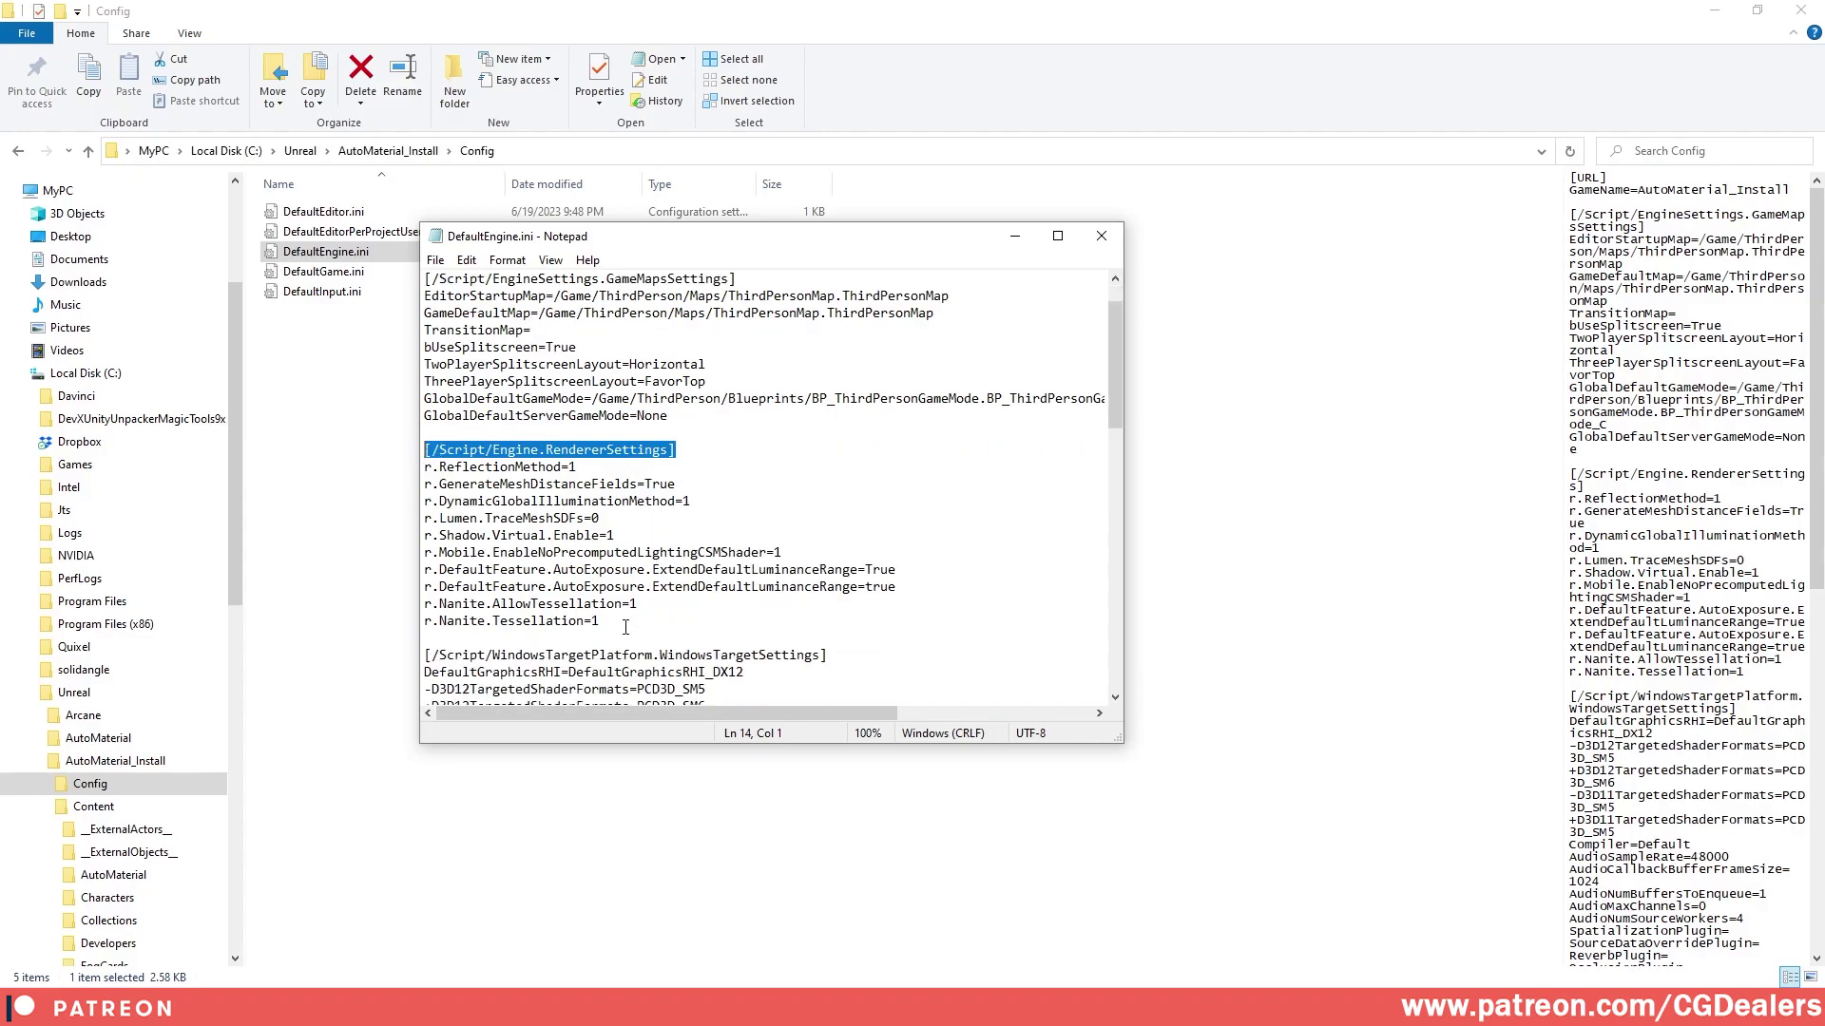
pyautogui.moveTo(625, 627); pyautogui.dragTo(412, 609)
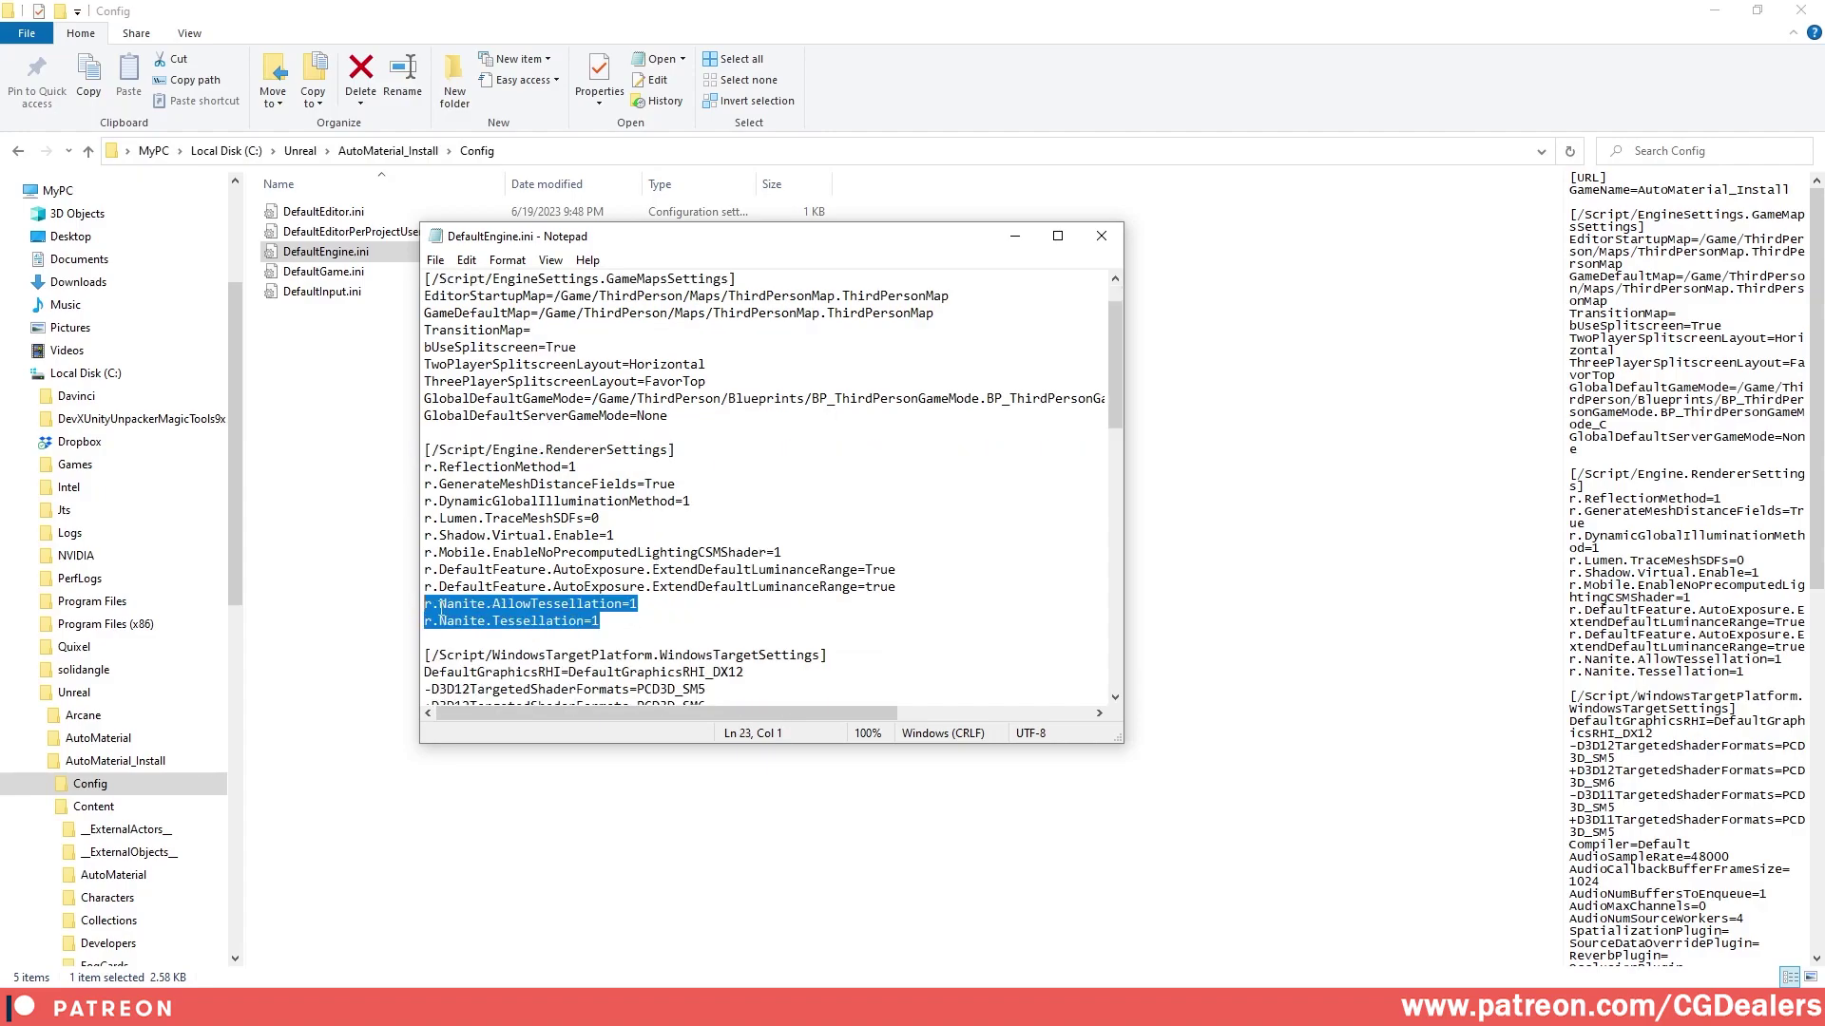
pyautogui.click(630, 607)
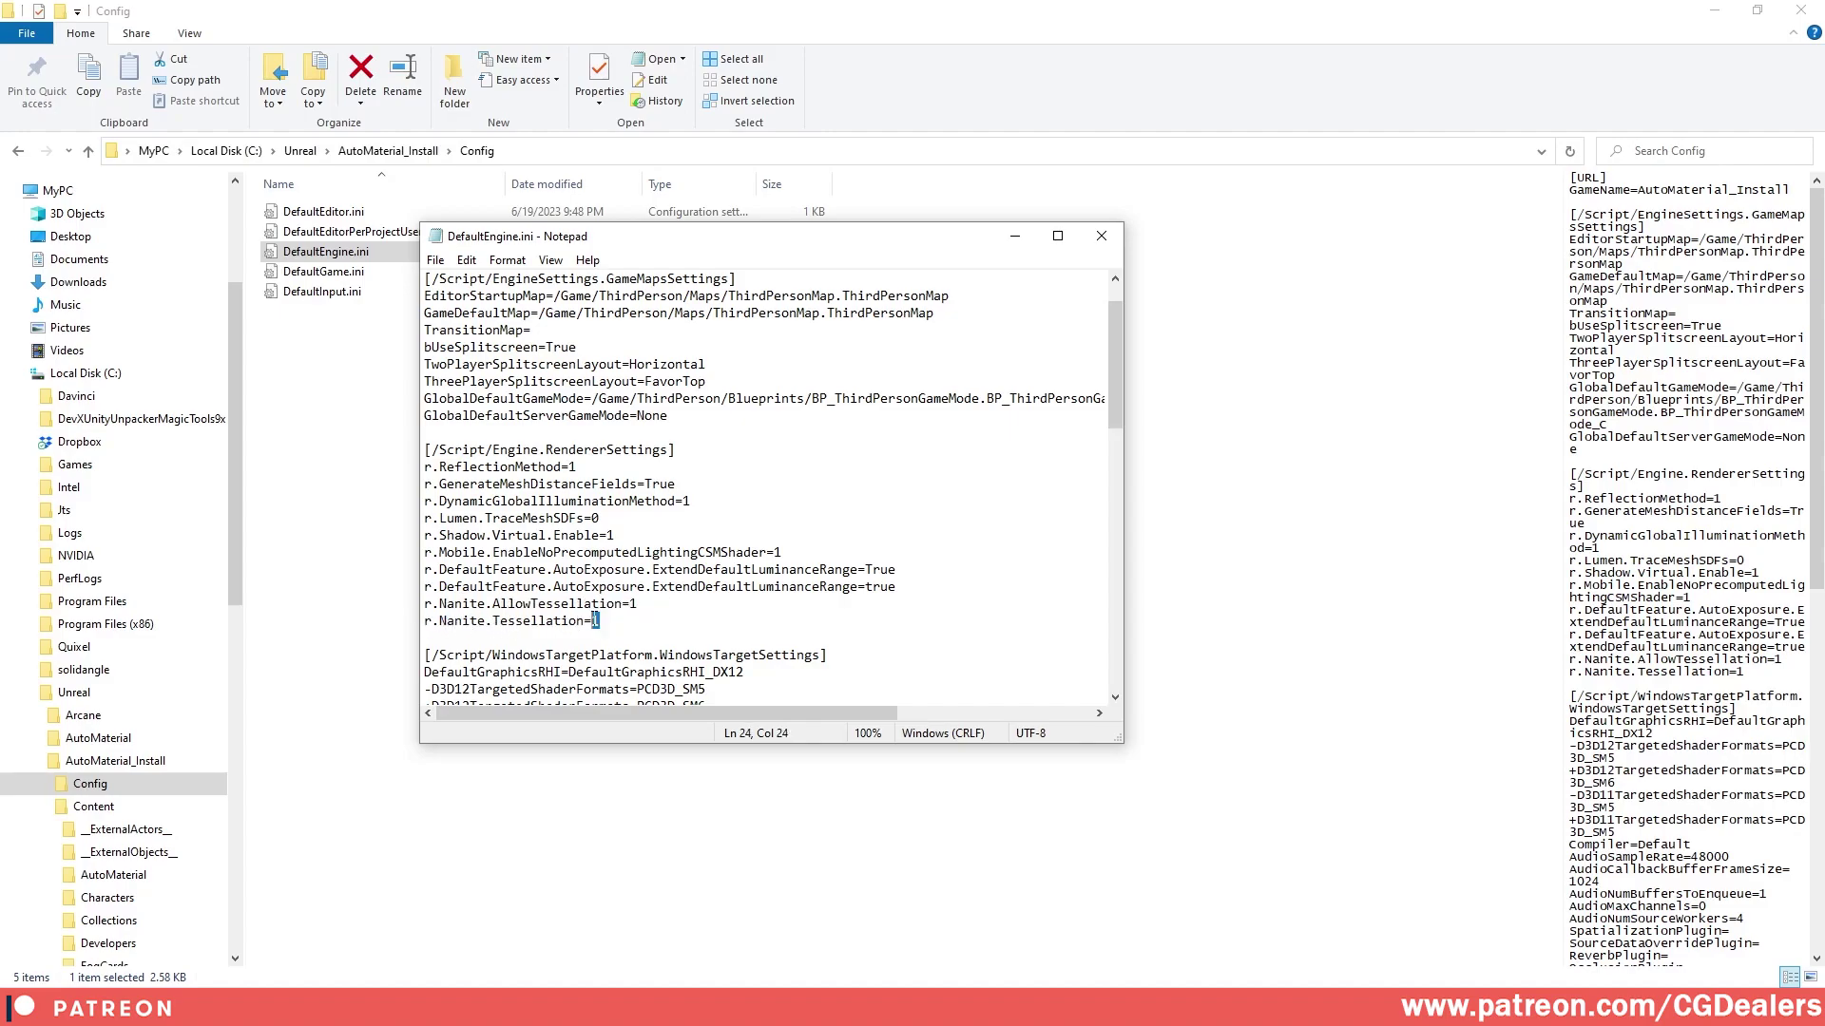
pyautogui.moveTo(599, 623); pyautogui.dragTo(428, 596)
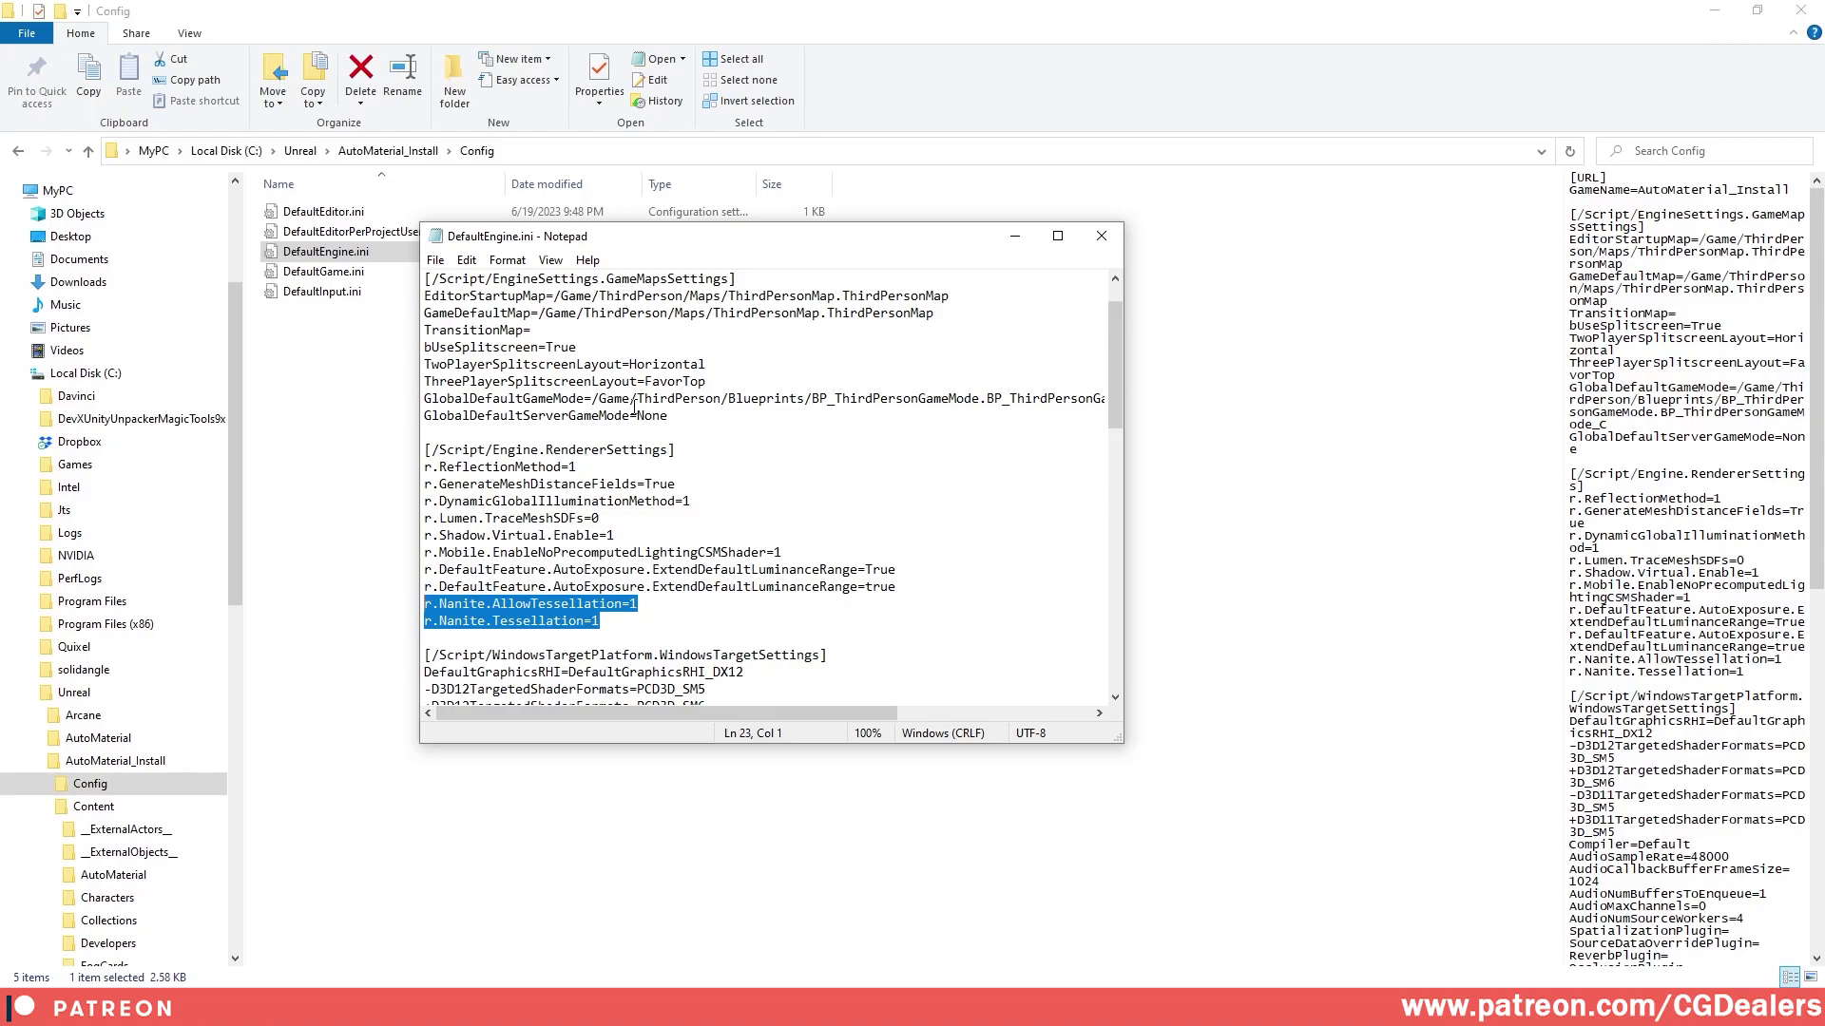
pyautogui.moveTo(555, 450); pyautogui.dragTo(677, 449)
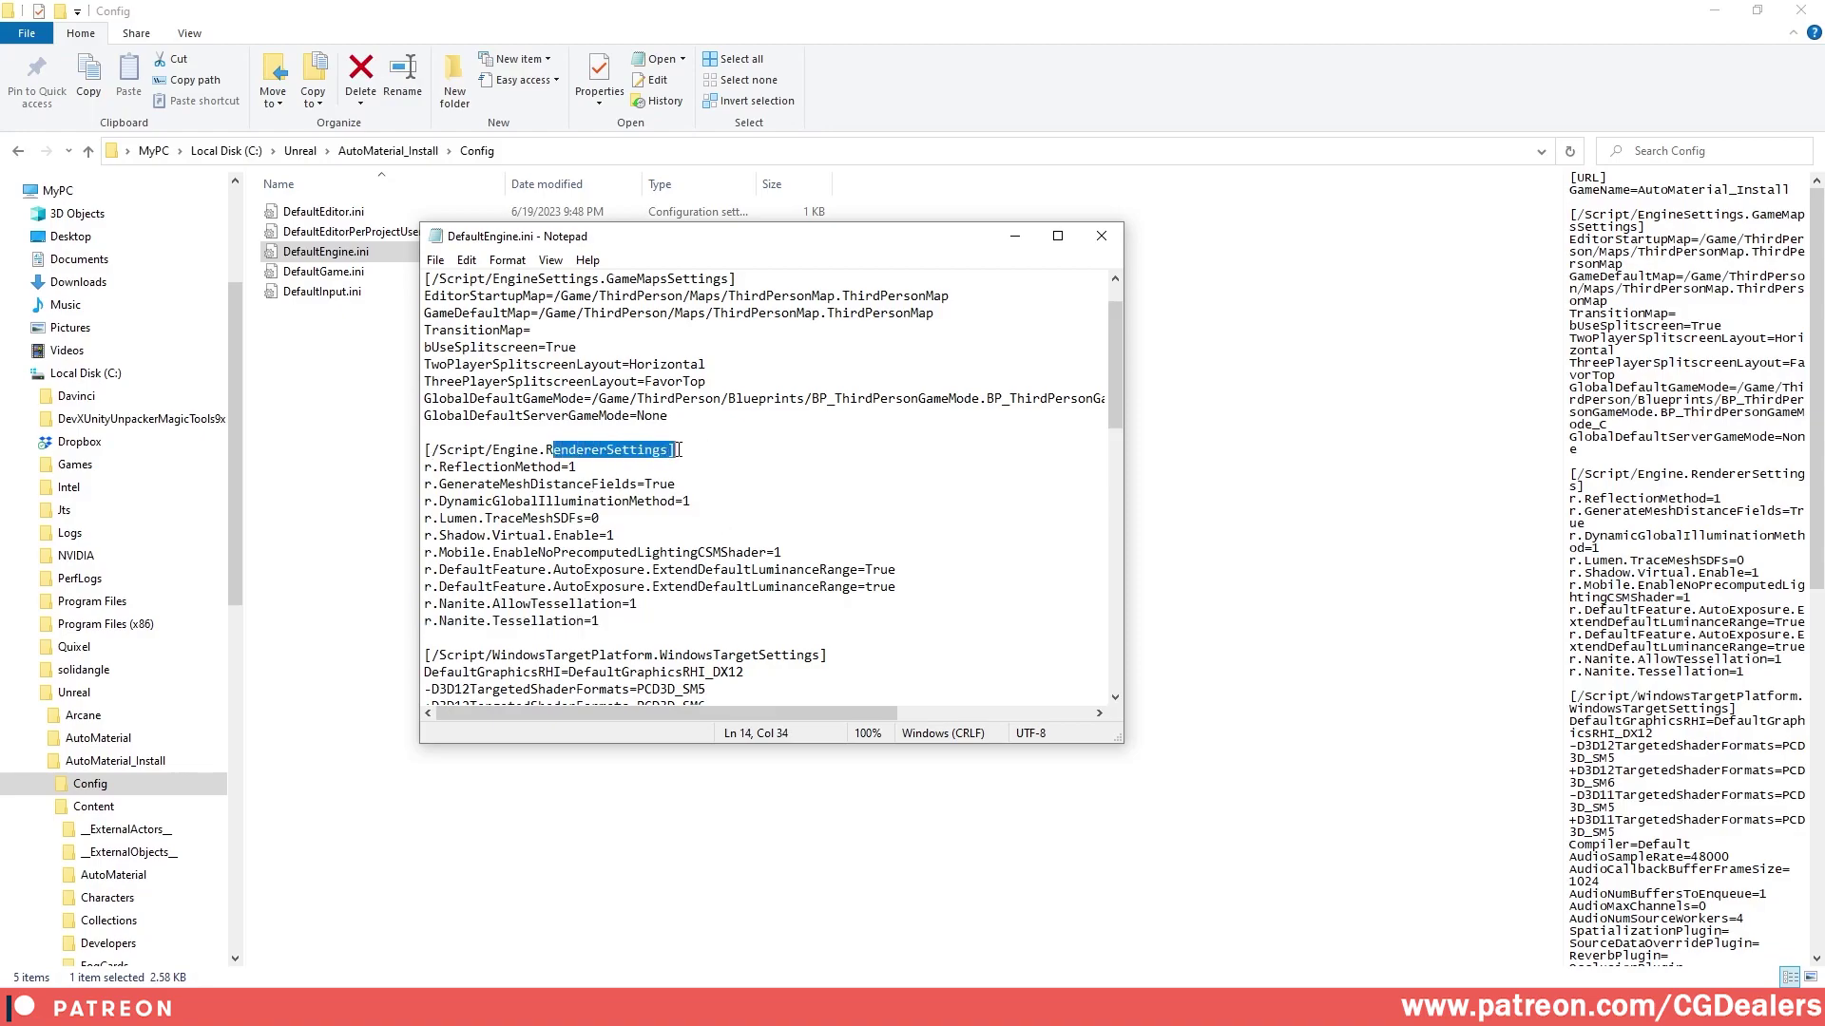
pyautogui.click(654, 616)
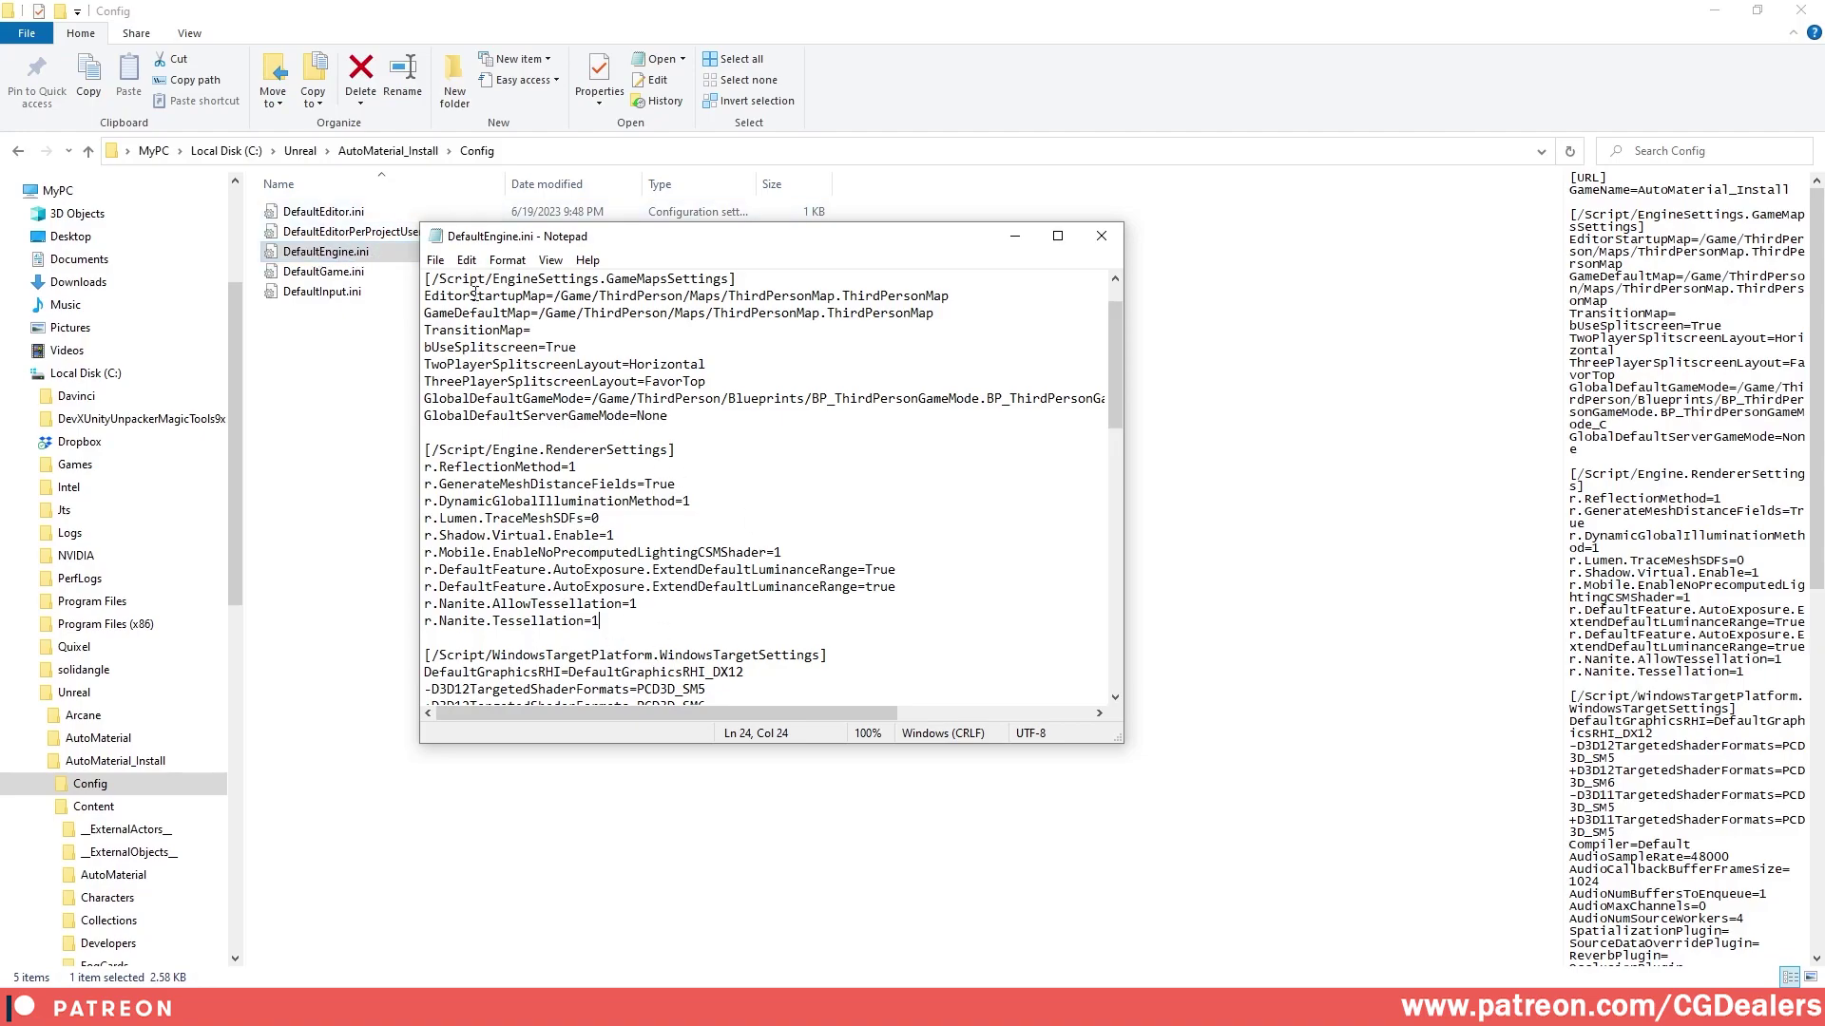
# Save DefaultEngine.ini and close the text editor to return to the Unreal level
pyautogui.click(435, 261)
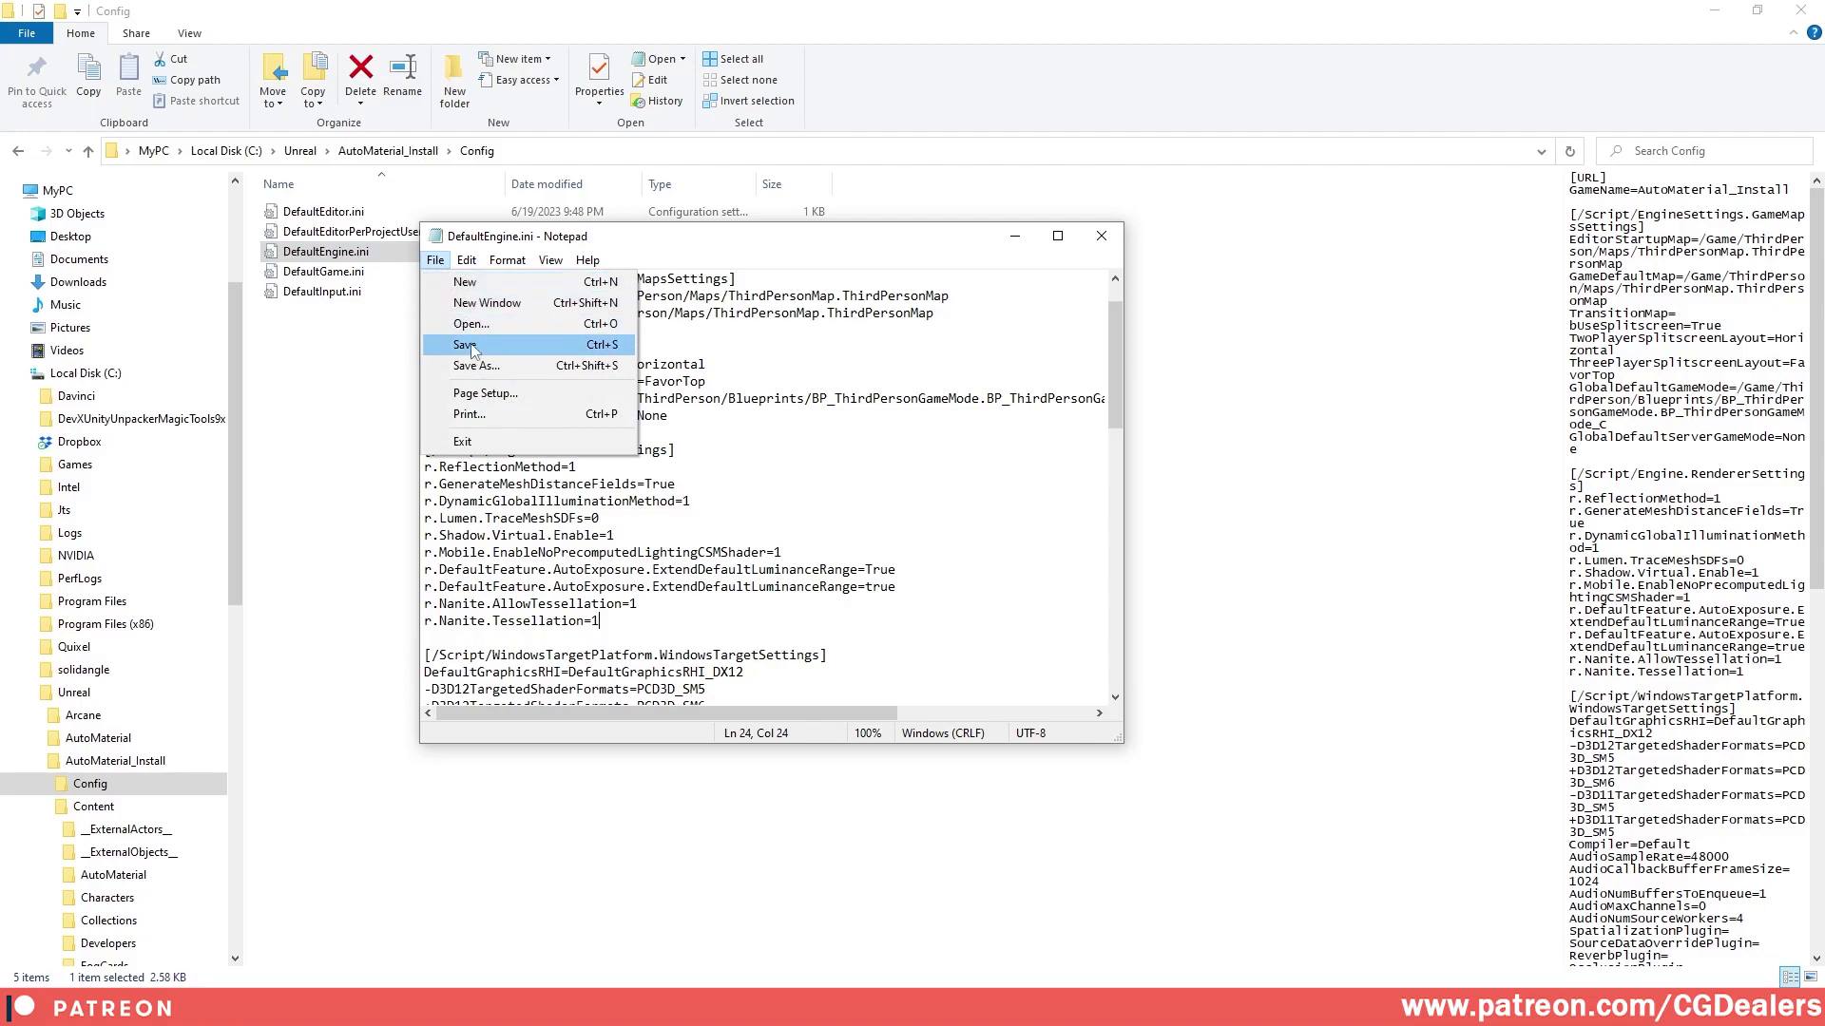
pyautogui.click(469, 345)
pyautogui.click(1101, 239)
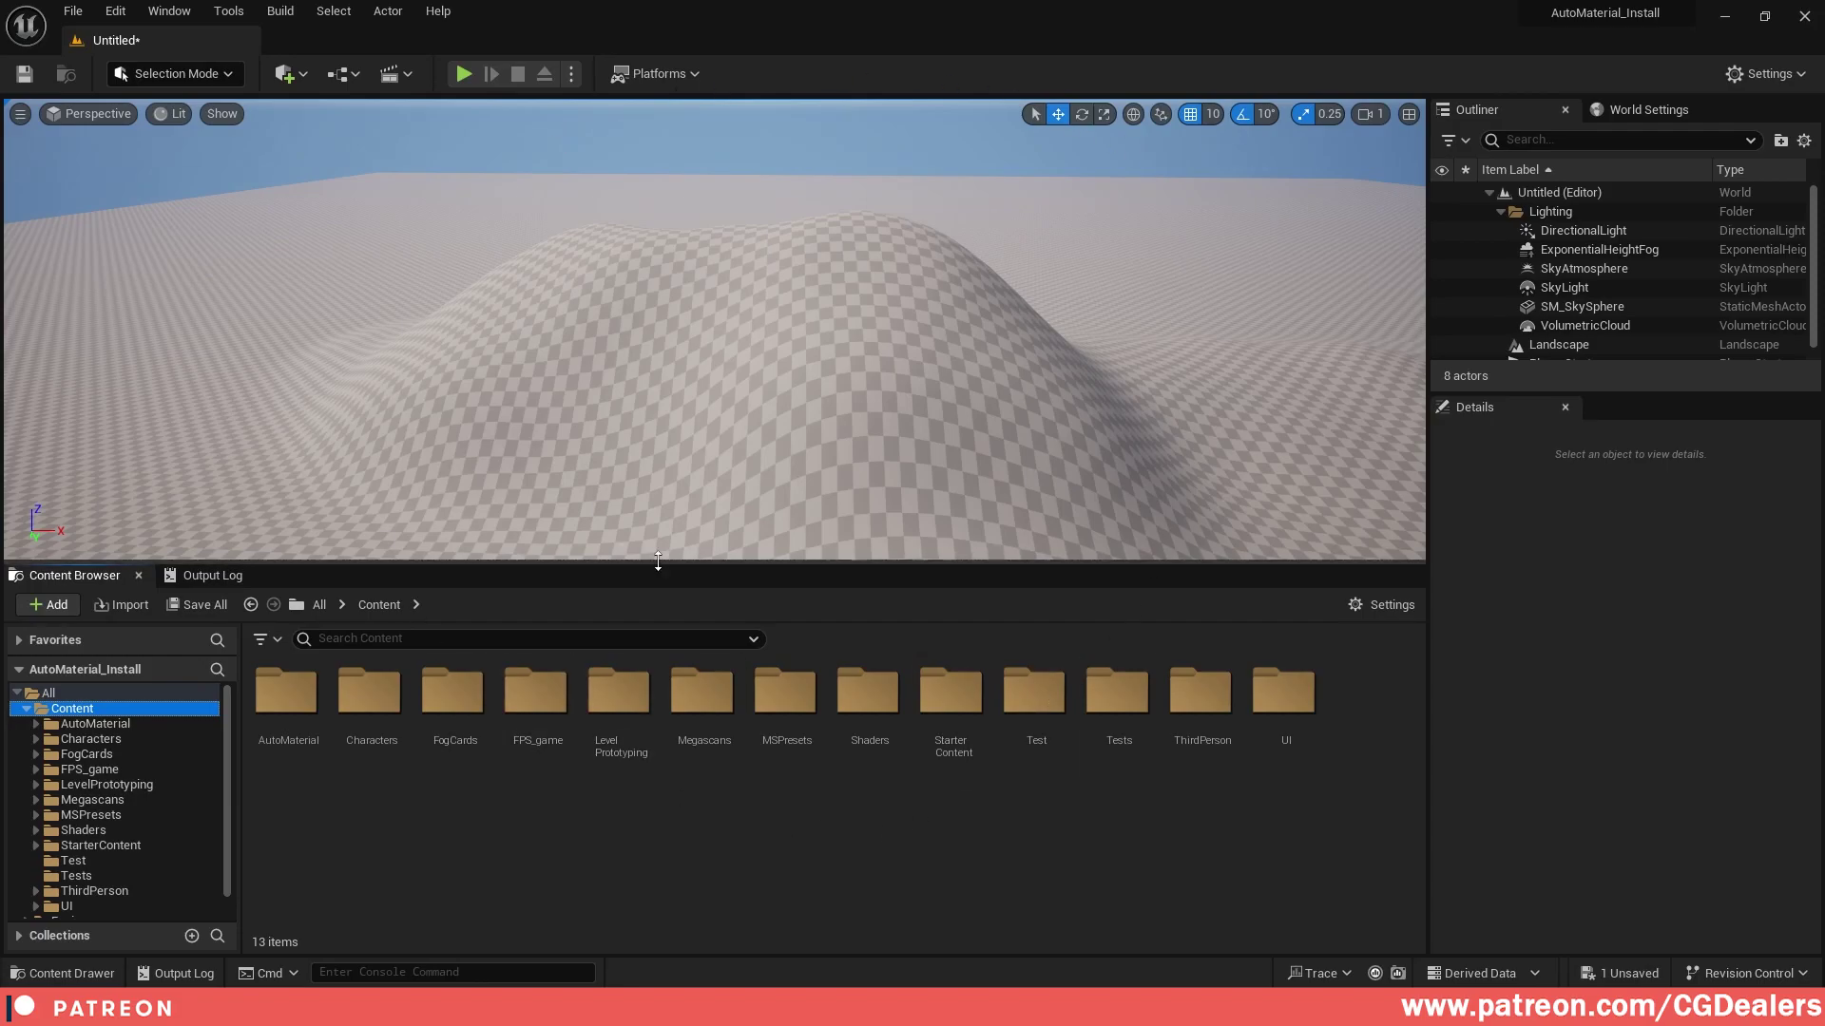
# Create a new material named Test_Tessallation in the Tests content folder
pyautogui.click(104, 878)
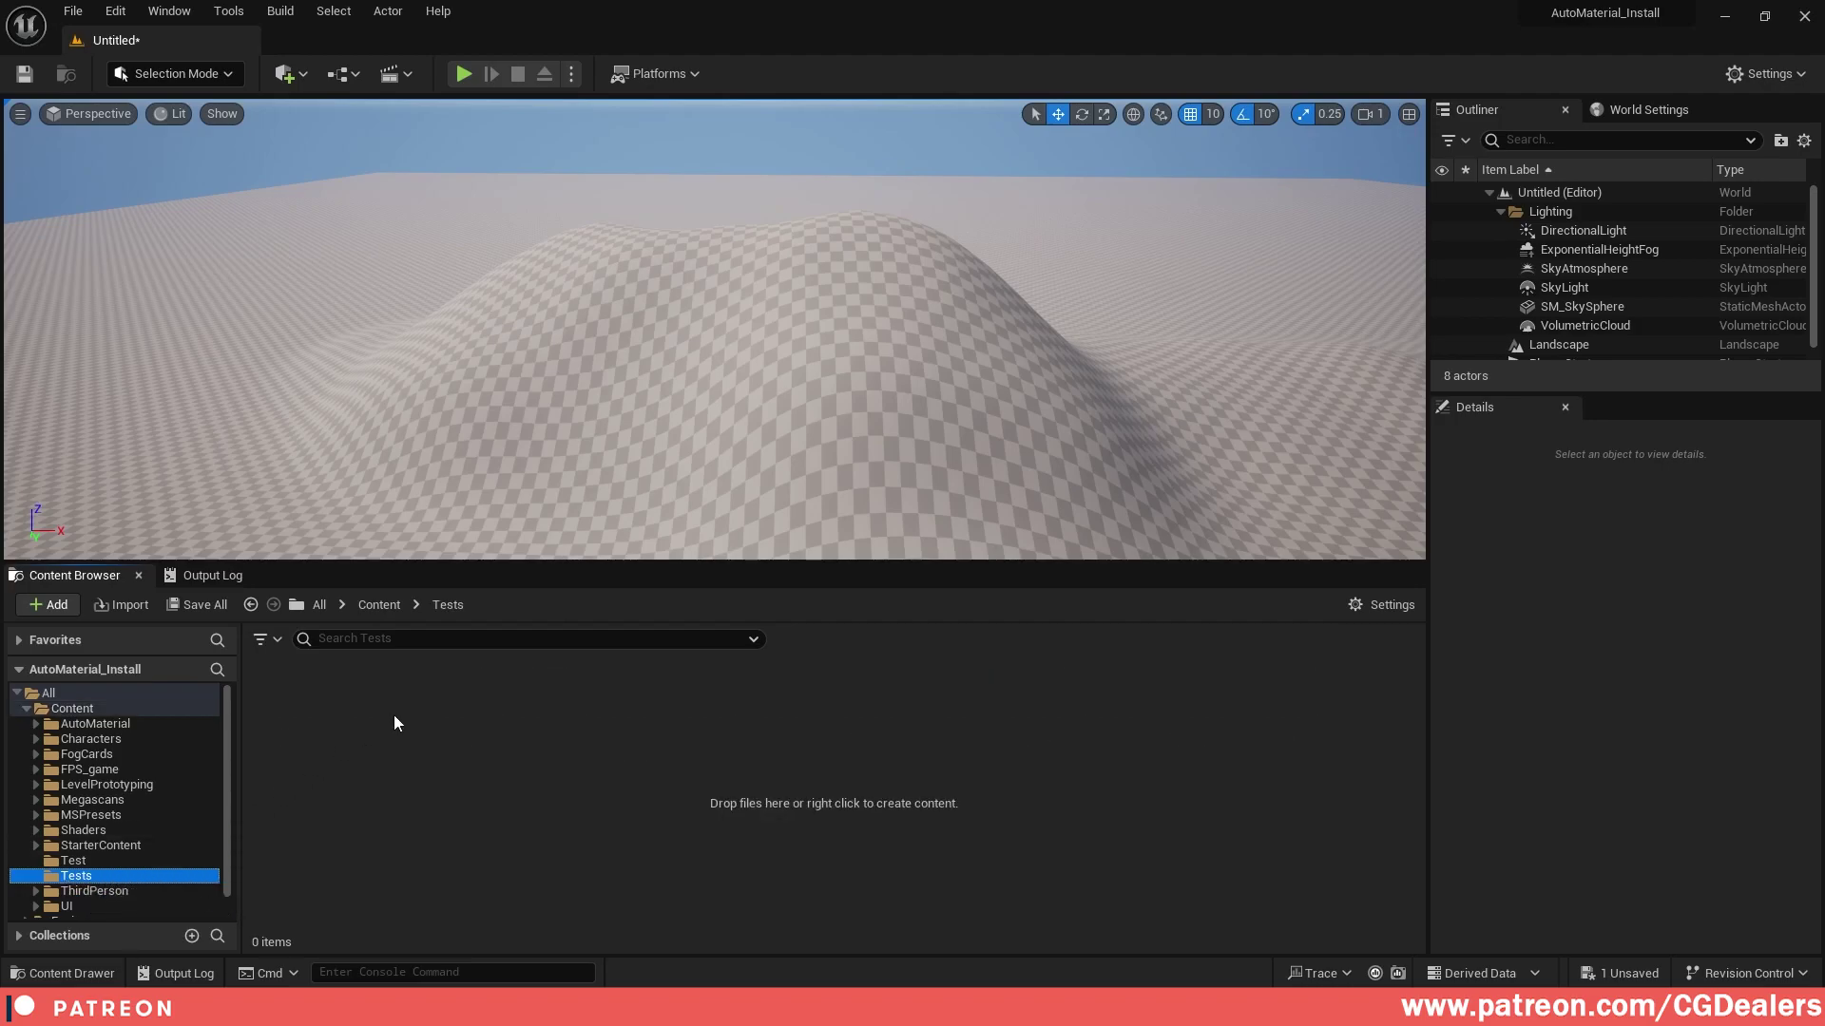
pyautogui.rightClick(465, 745)
pyautogui.click(566, 263)
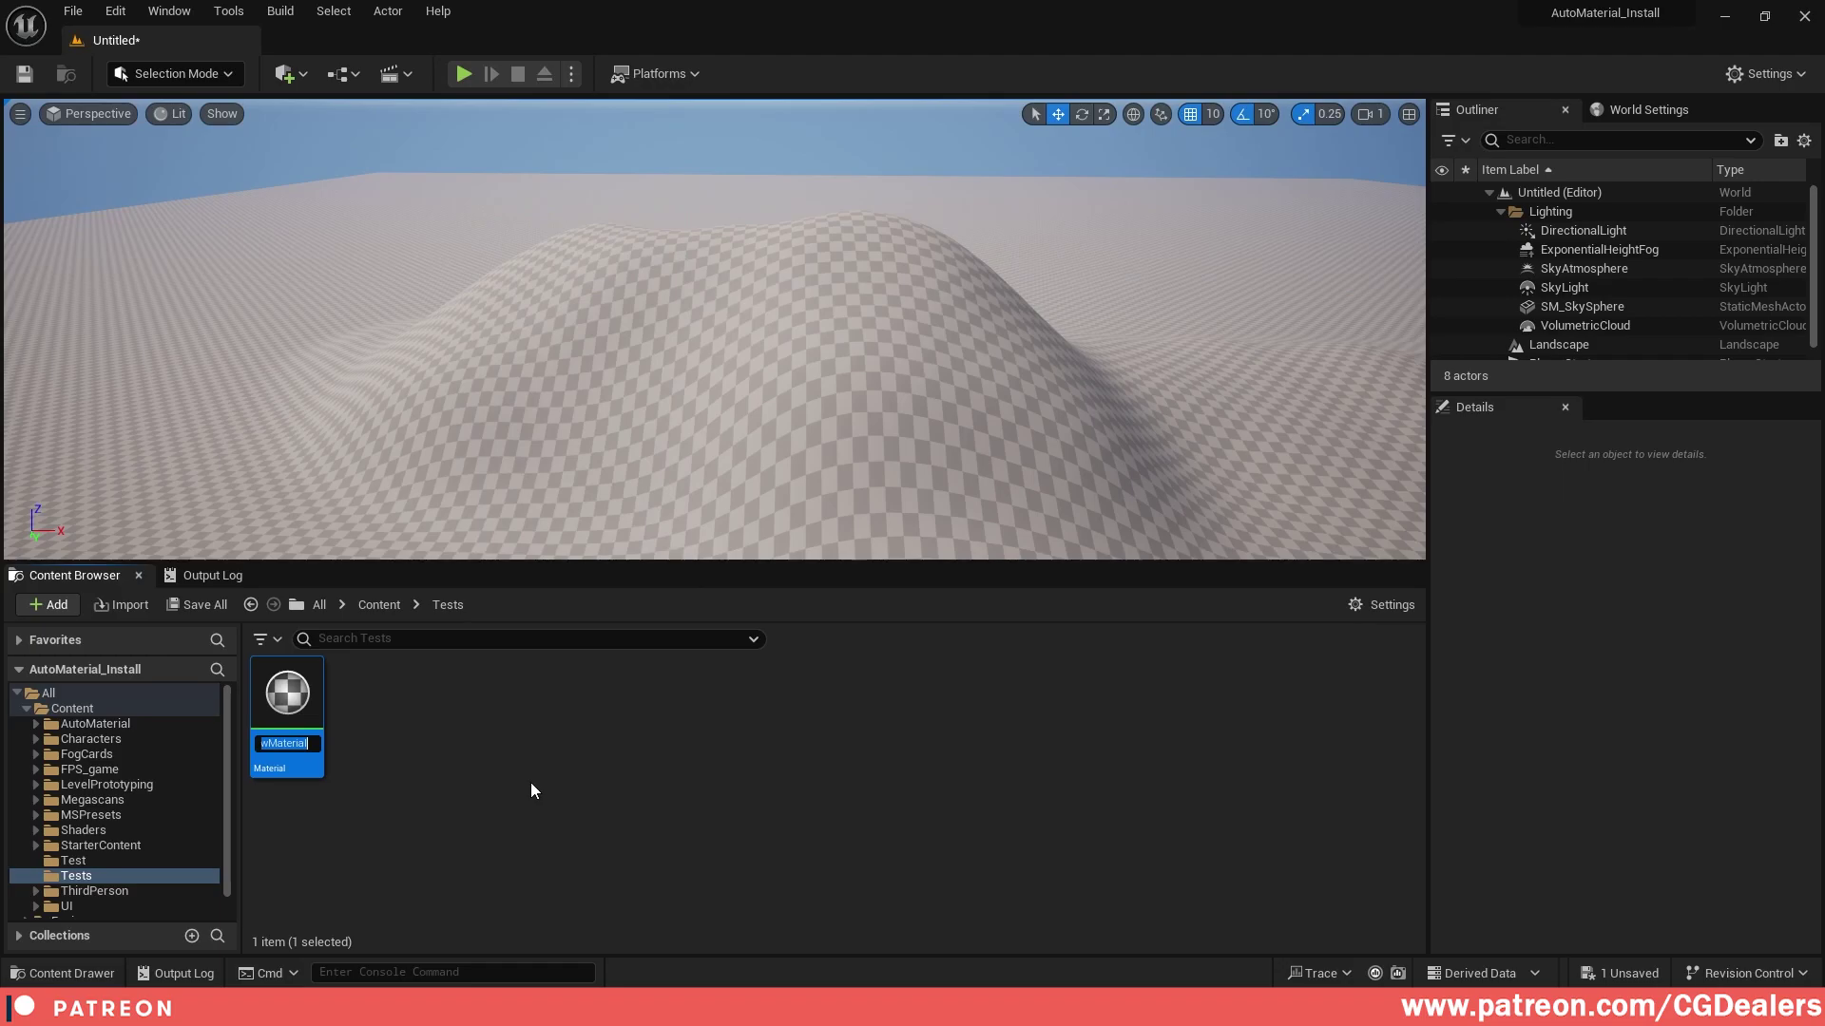
pyautogui.write('Test_Tessallation')
pyautogui.press('Return')
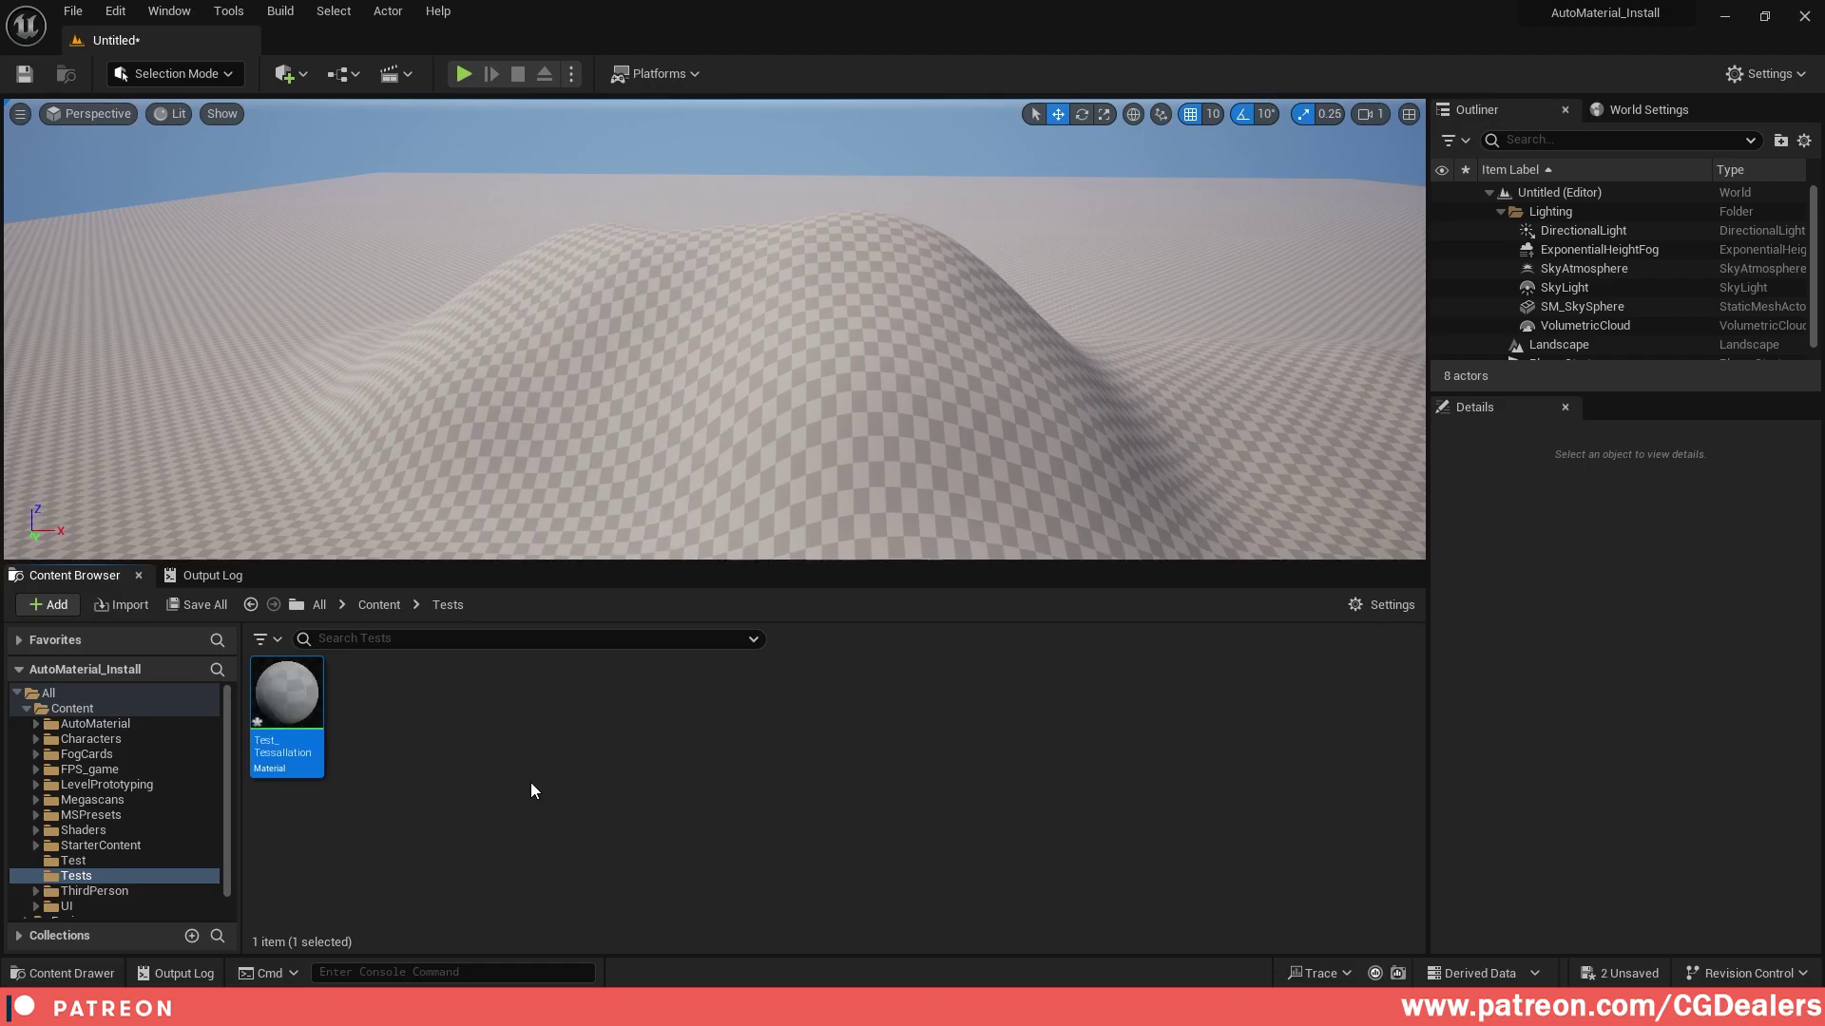
# Search the addable actors for "player" and place a Player Start on the landscape beside the sculpted hill
pyautogui.click(312, 72)
pyautogui.write('play')
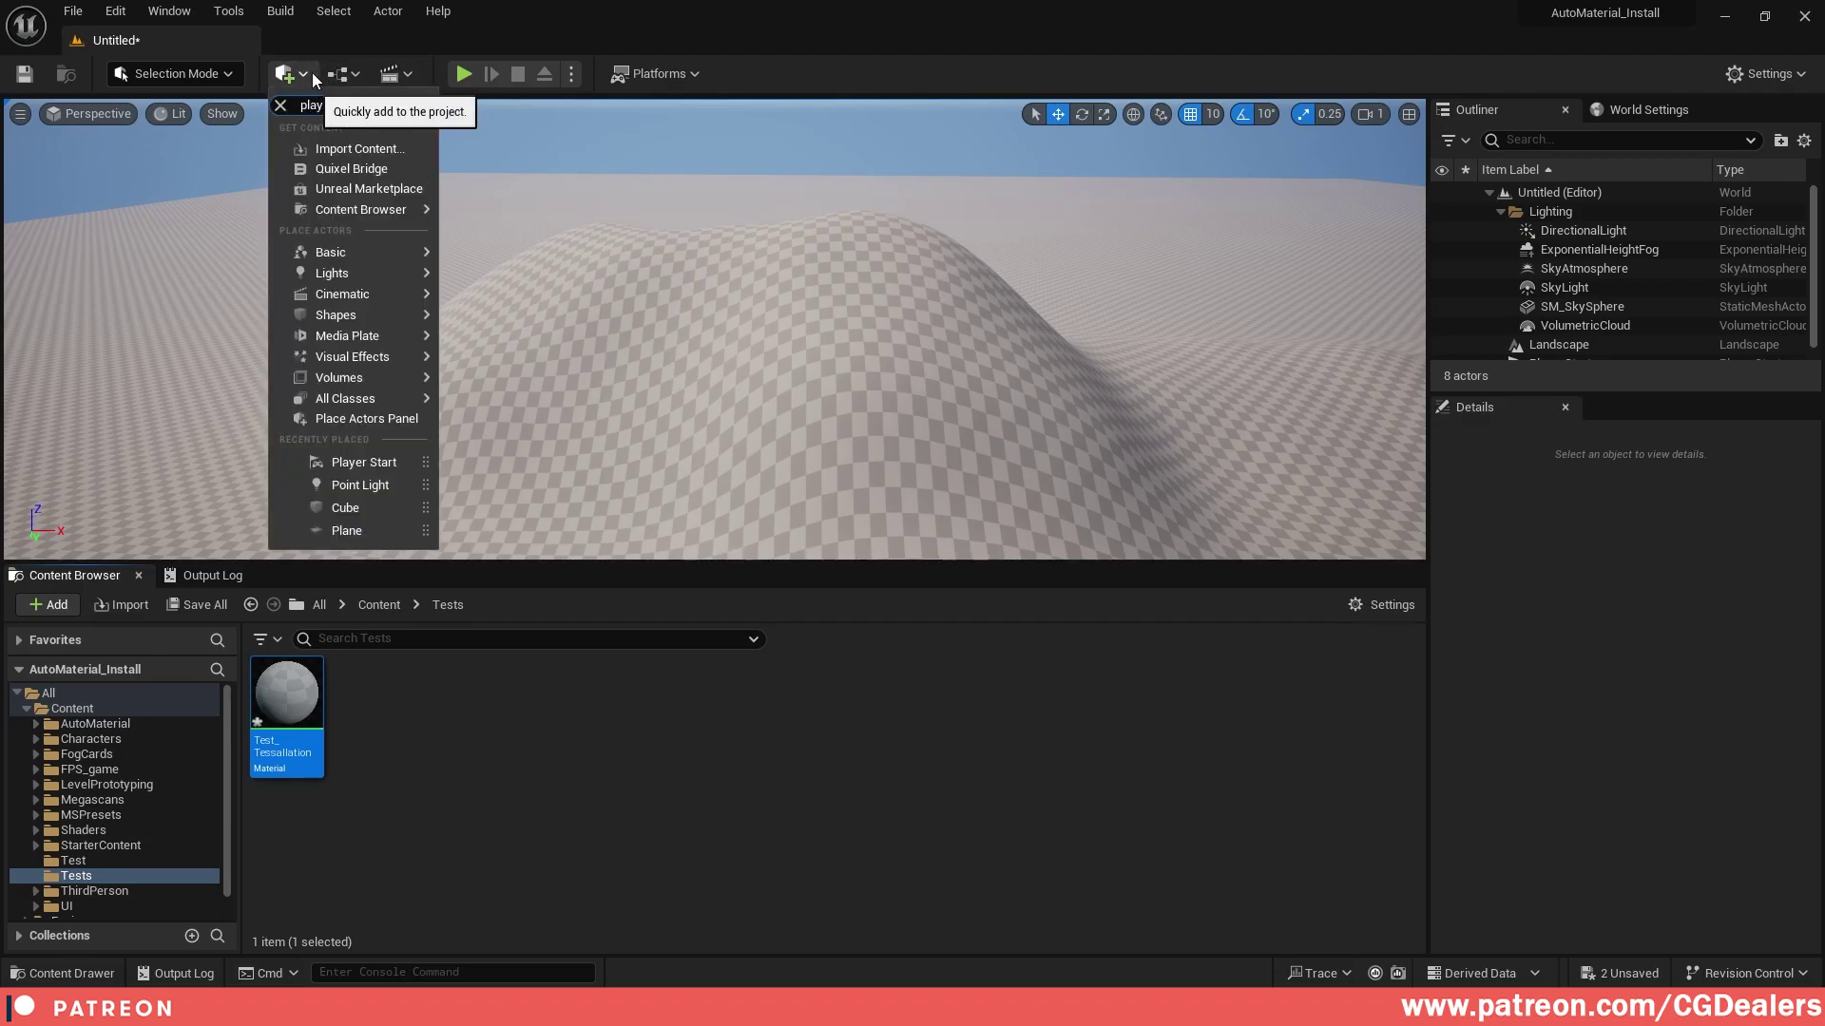
pyautogui.write('er')
pyautogui.moveTo(360, 129); pyautogui.dragTo(1235, 460)
pyautogui.press('f')
pyautogui.moveTo(715, 326); pyautogui.dragTo(577, 108, button='right')
# Play-test the level briefly to check the character's spawn point on the landscape, and stop the session
pyautogui.click(464, 74)
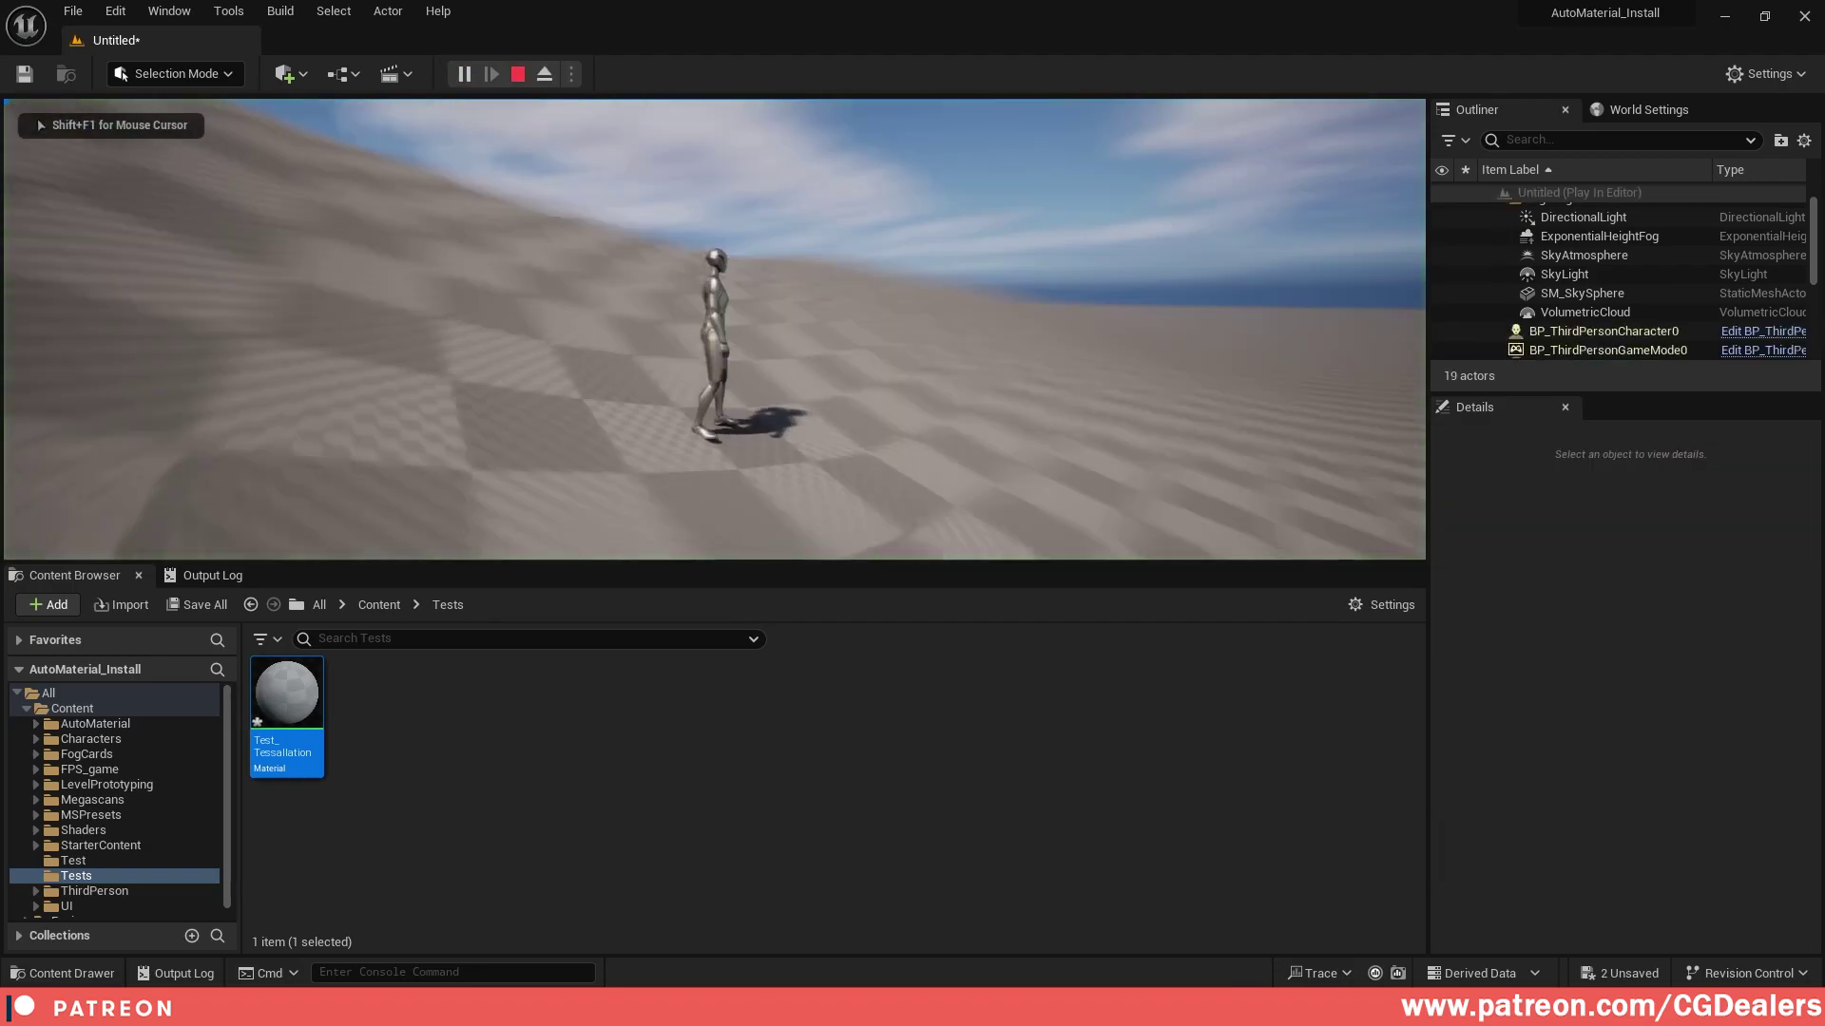
pyautogui.press('Escape')
pyautogui.moveTo(276, 318); pyautogui.dragTo(190, 190, button='right')
pyautogui.press('f')
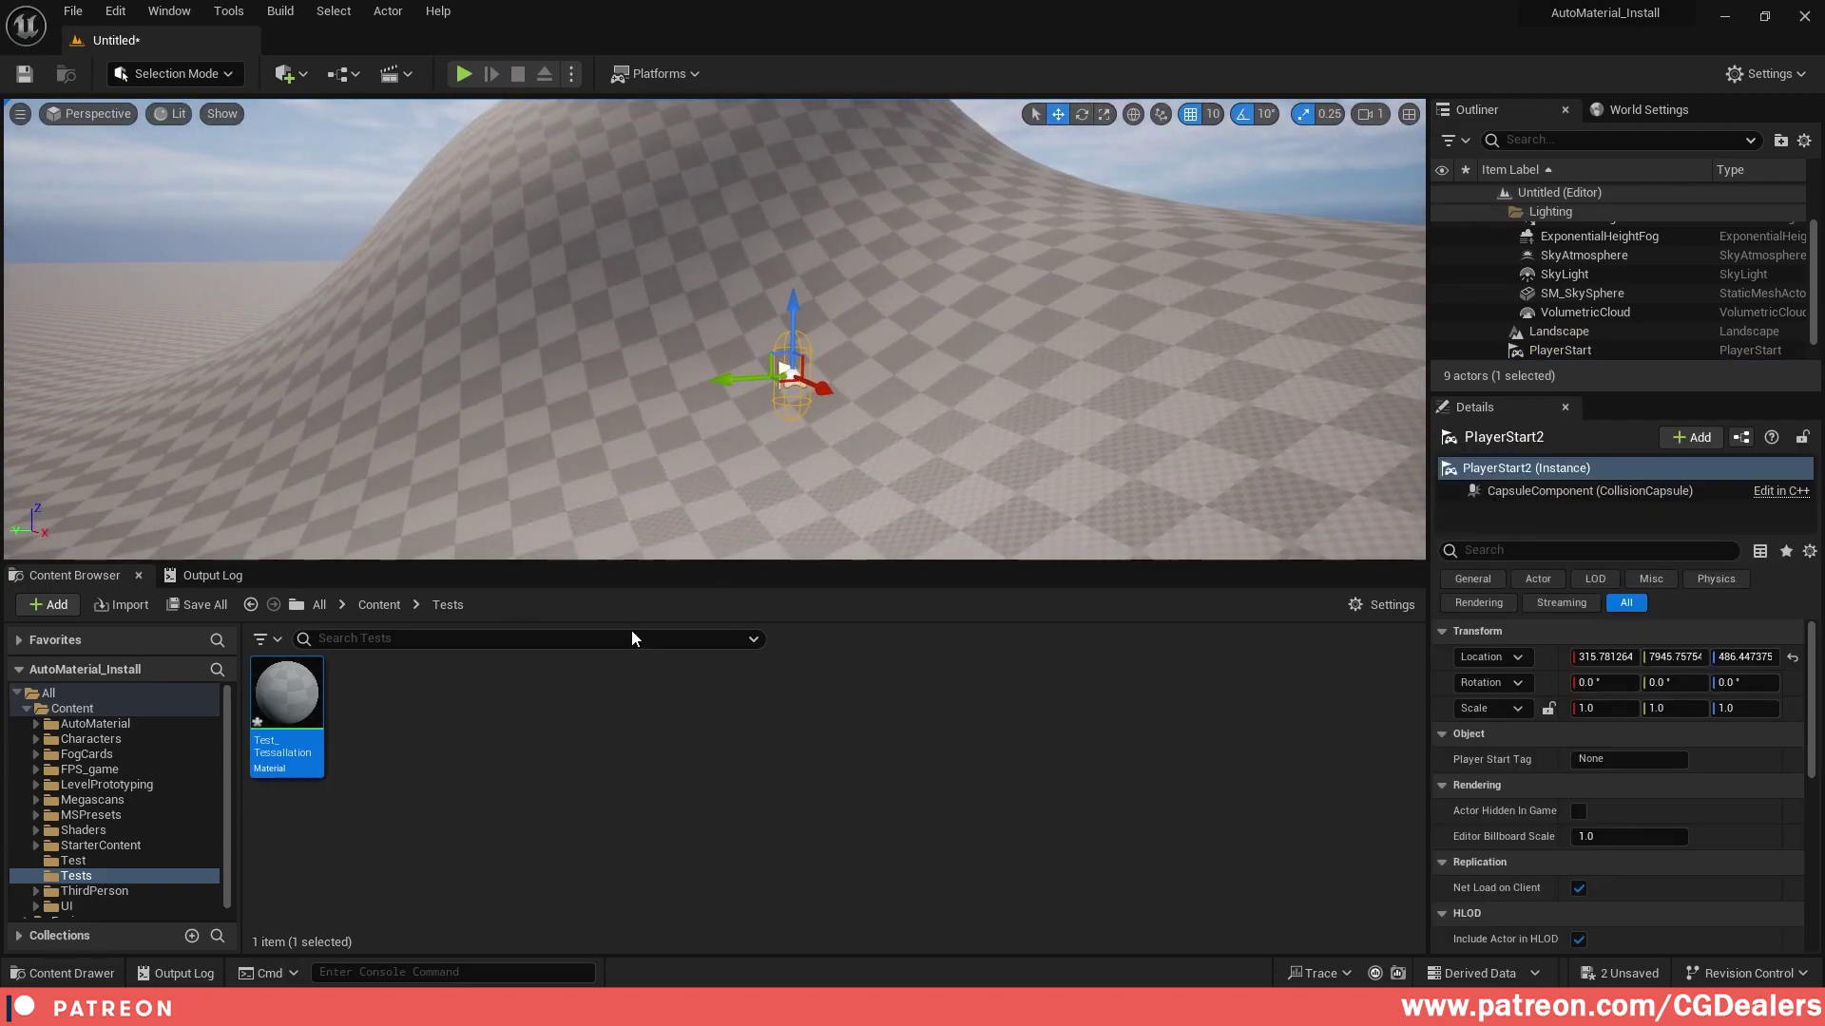
# Open the Test_Tessallation material and reduce its editor to a floating window that leaves the Content Browser accessible
pyautogui.doubleClick(304, 713)
pyautogui.moveTo(1298, 574); pyautogui.dragTo(1209, 328, button='right')
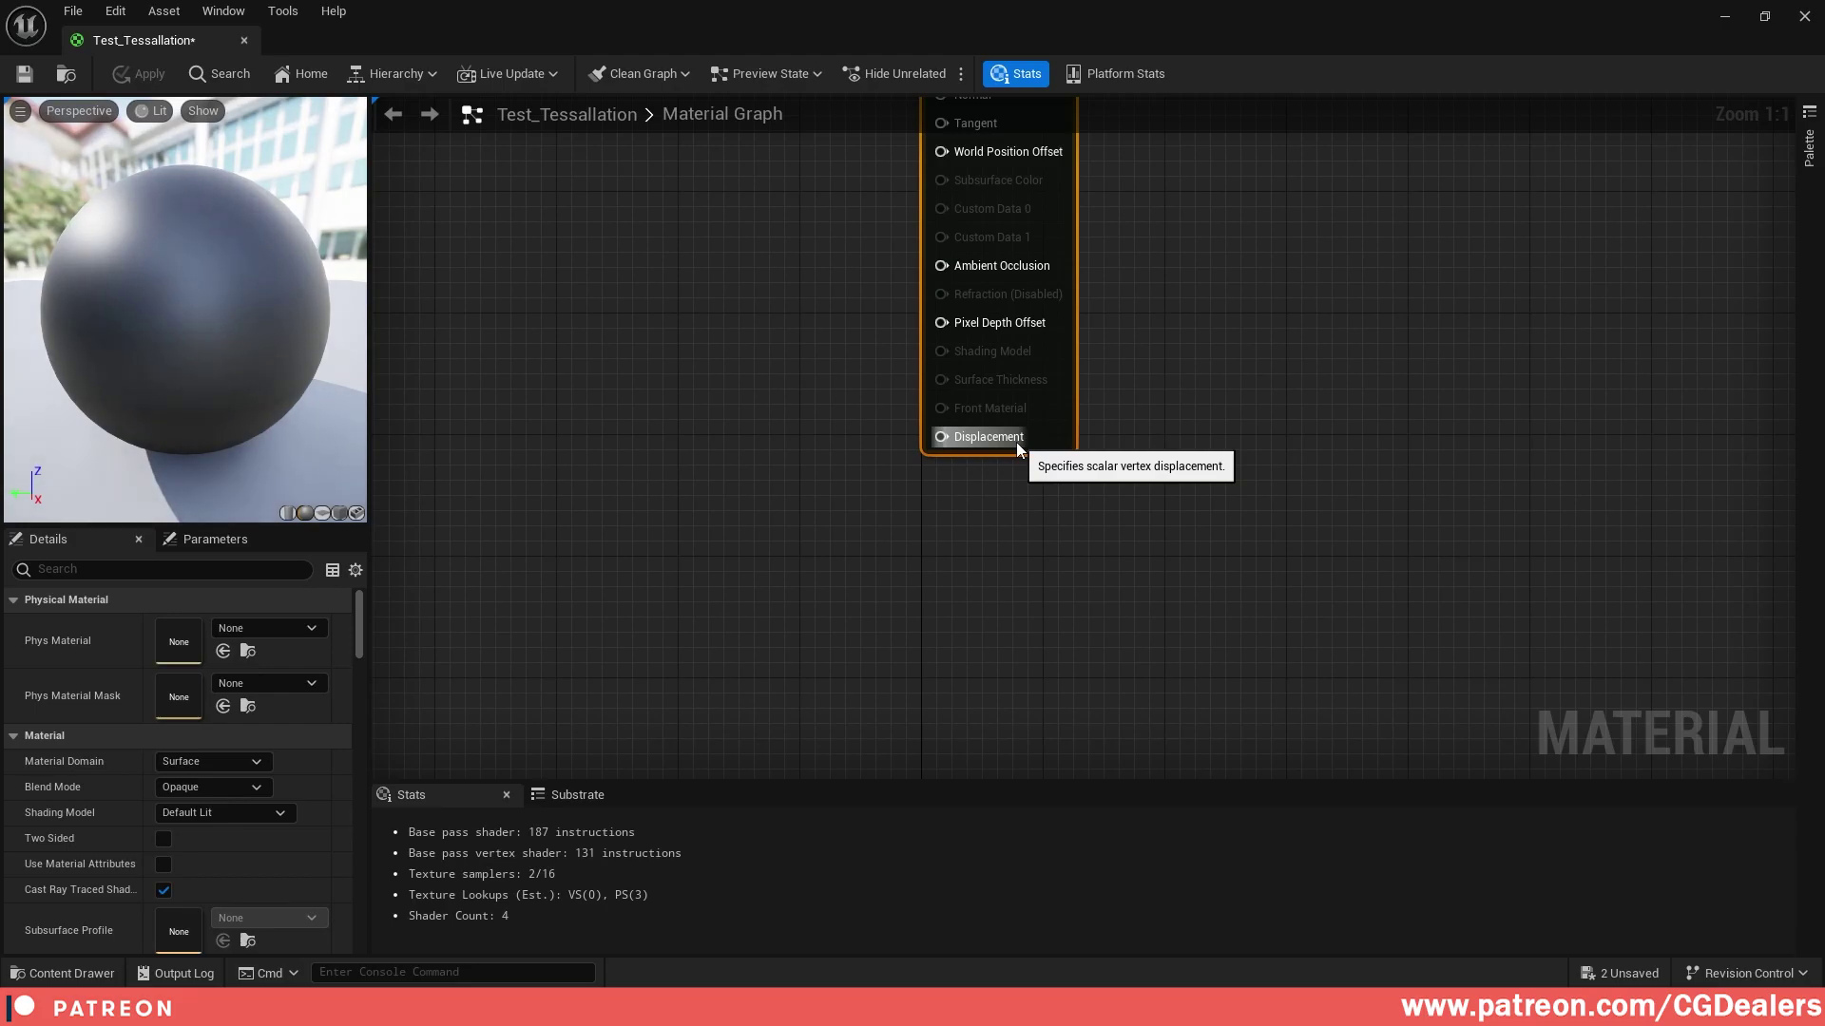
pyautogui.click(1764, 16)
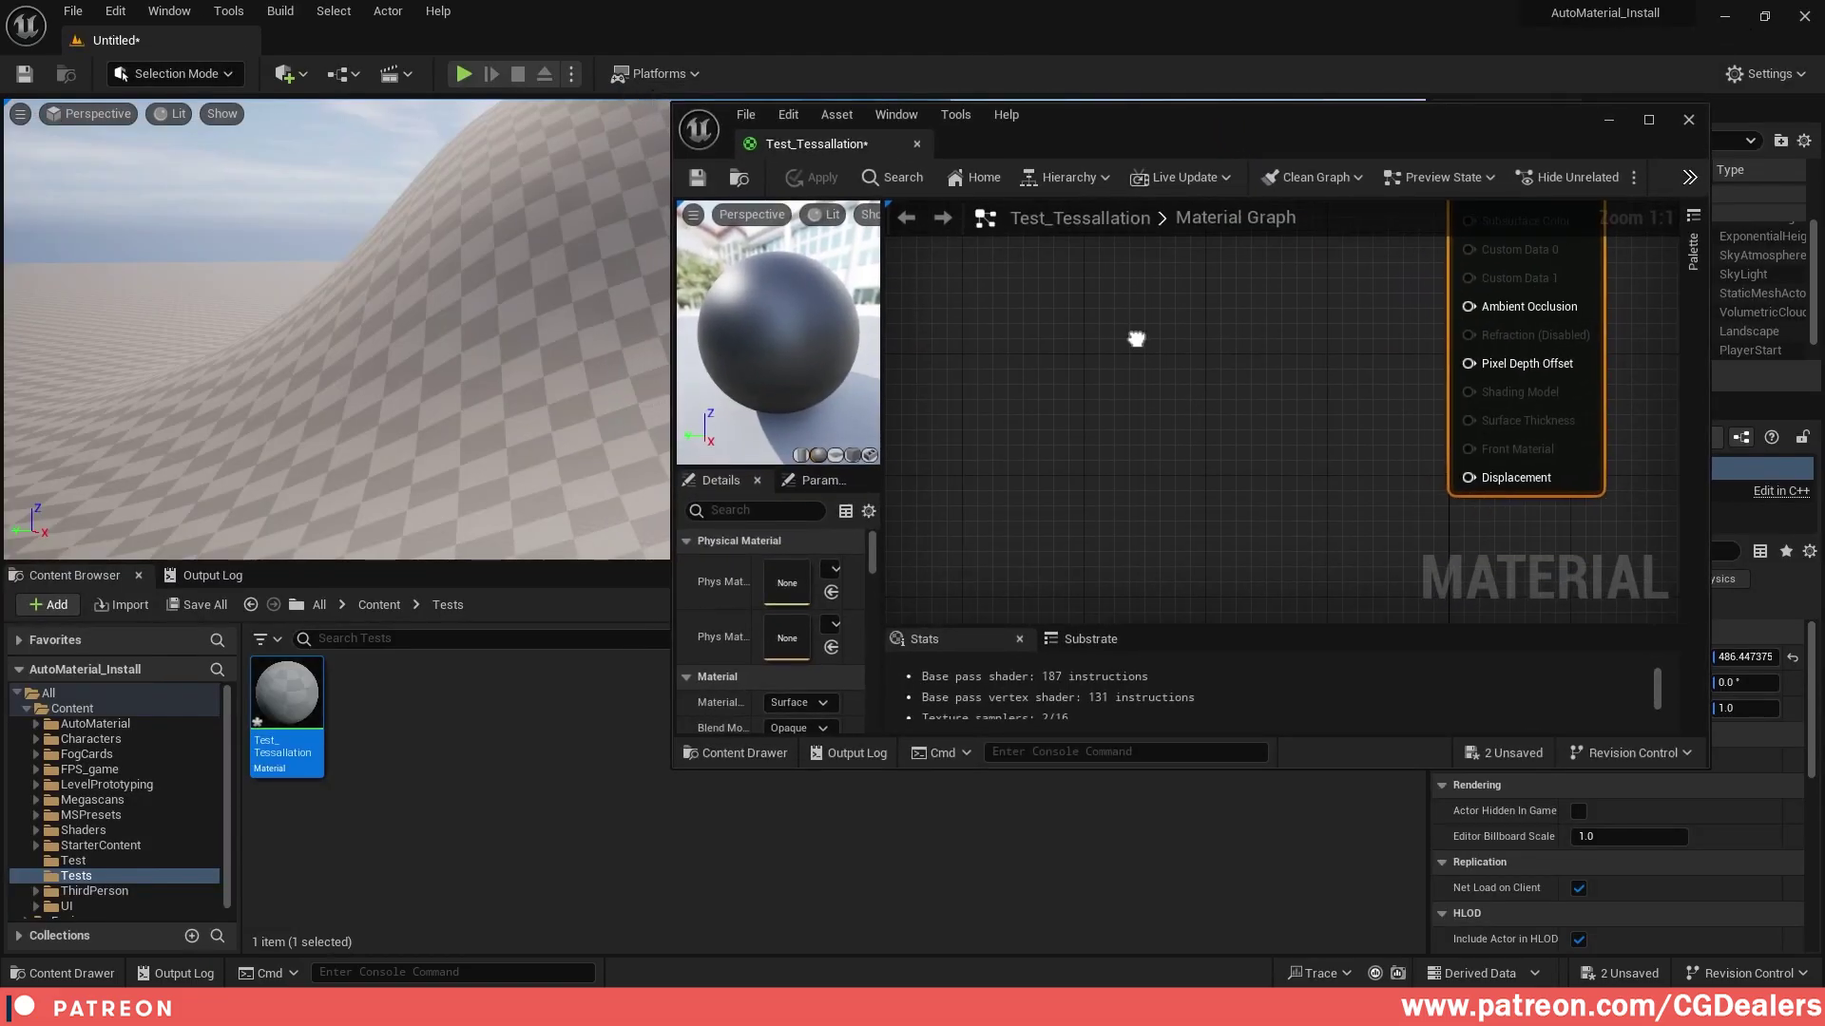
# Add the three Shoreline_Beach_Rocks textures from Megascans/Surfaces to the material graph as Texture Samples, and maximize the material editor
pyautogui.click(37, 800)
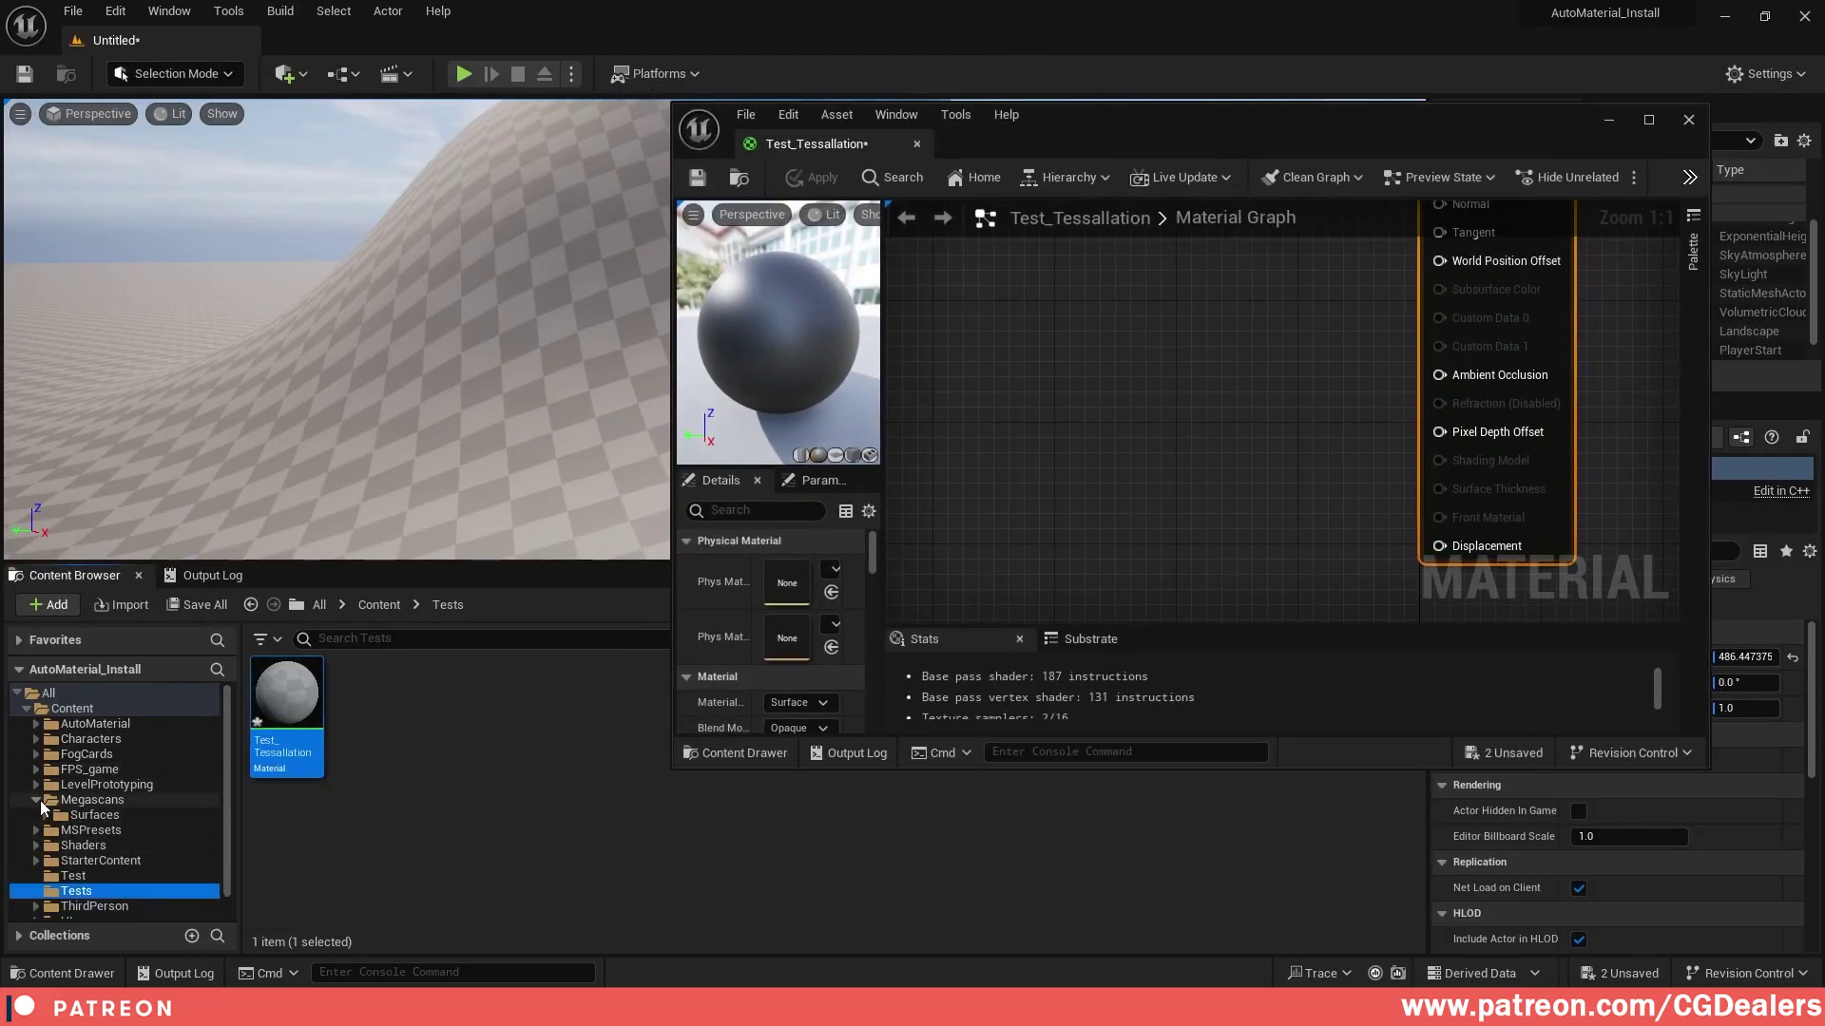
pyautogui.click(47, 815)
pyautogui.click(150, 830)
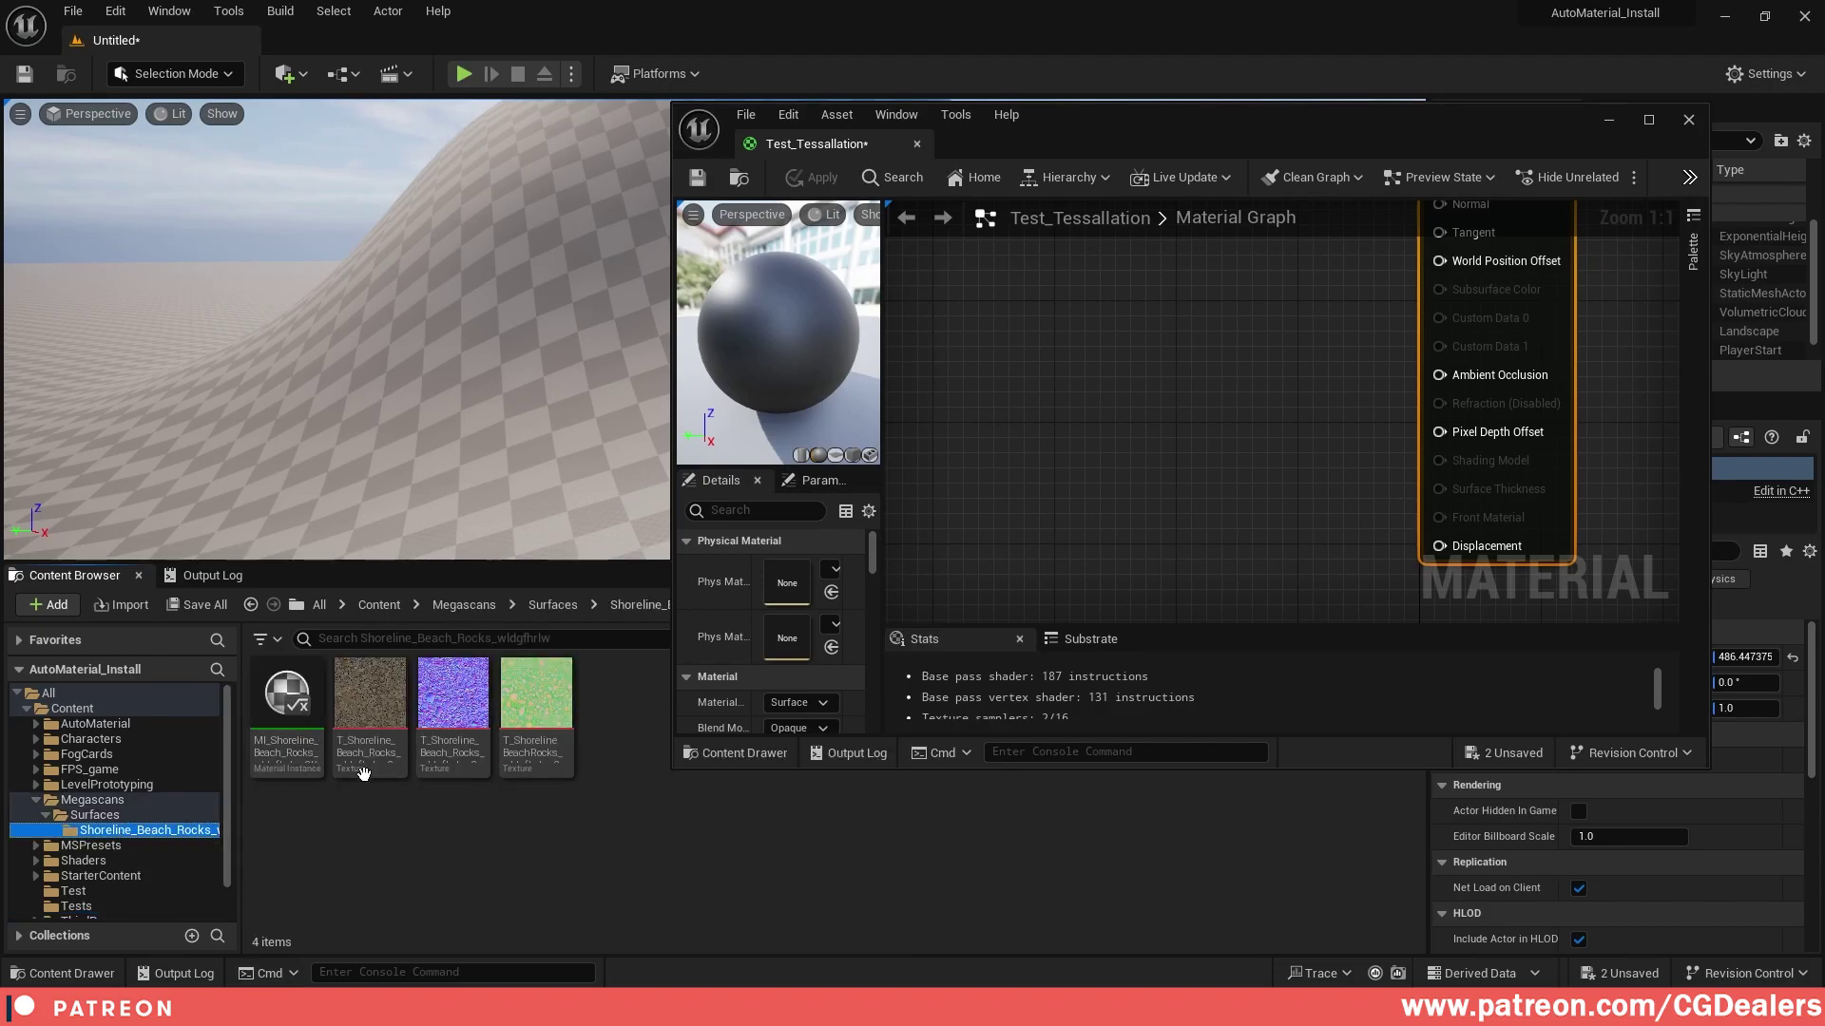
pyautogui.click(358, 733)
pyautogui.keyDown('shift'); pyautogui.click(541, 725); pyautogui.keyUp('shift')
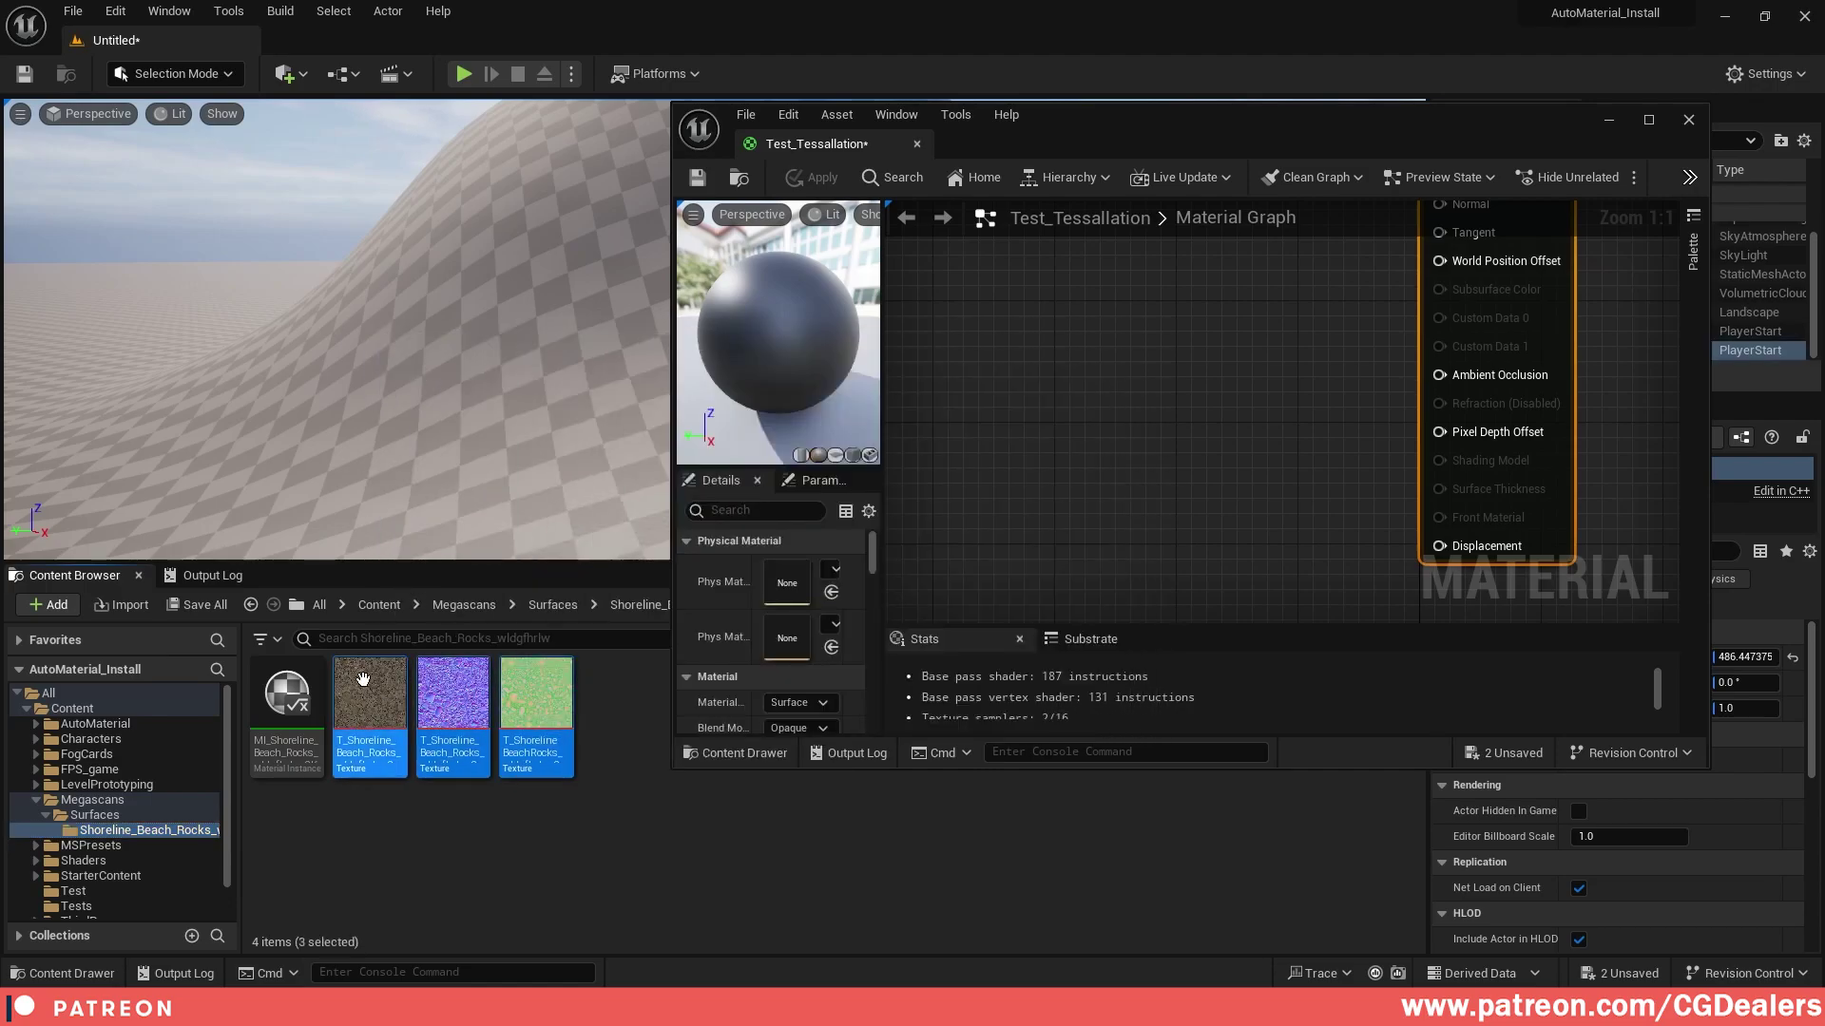
pyautogui.moveTo(363, 678); pyautogui.dragTo(1034, 380)
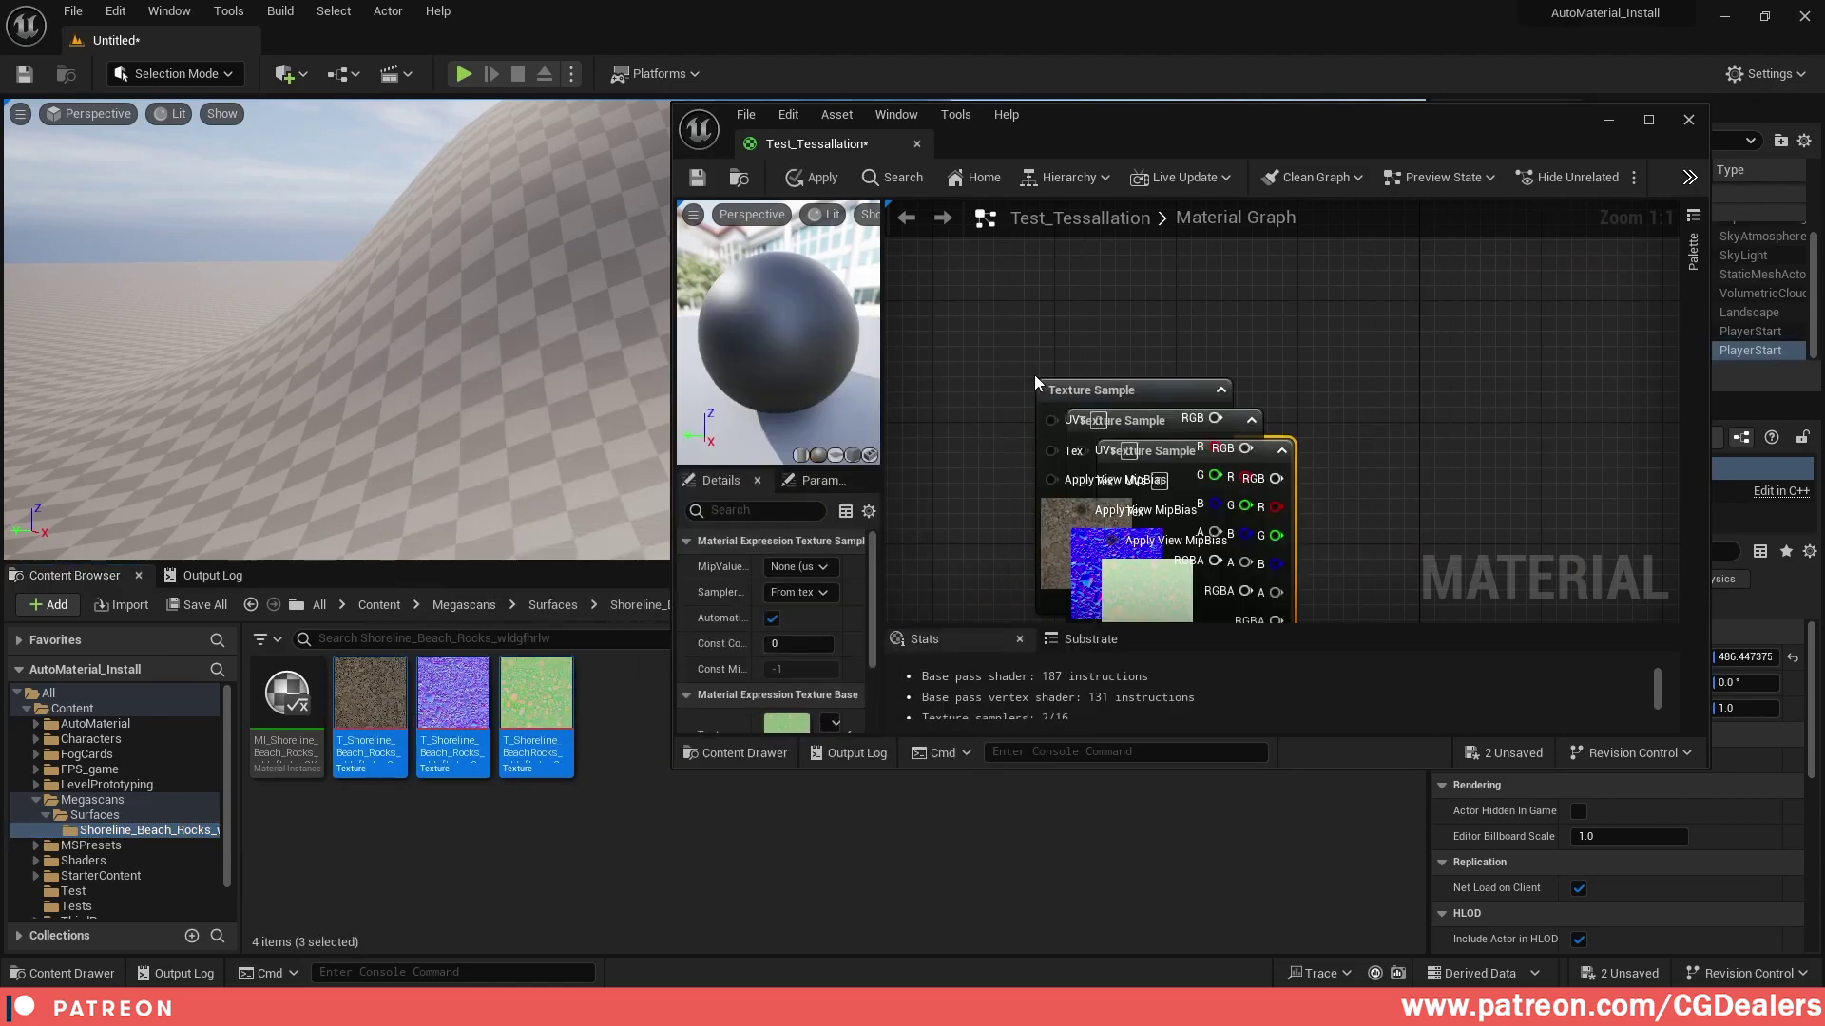
pyautogui.click(1648, 119)
pyautogui.scroll(-5, 1064, 447)
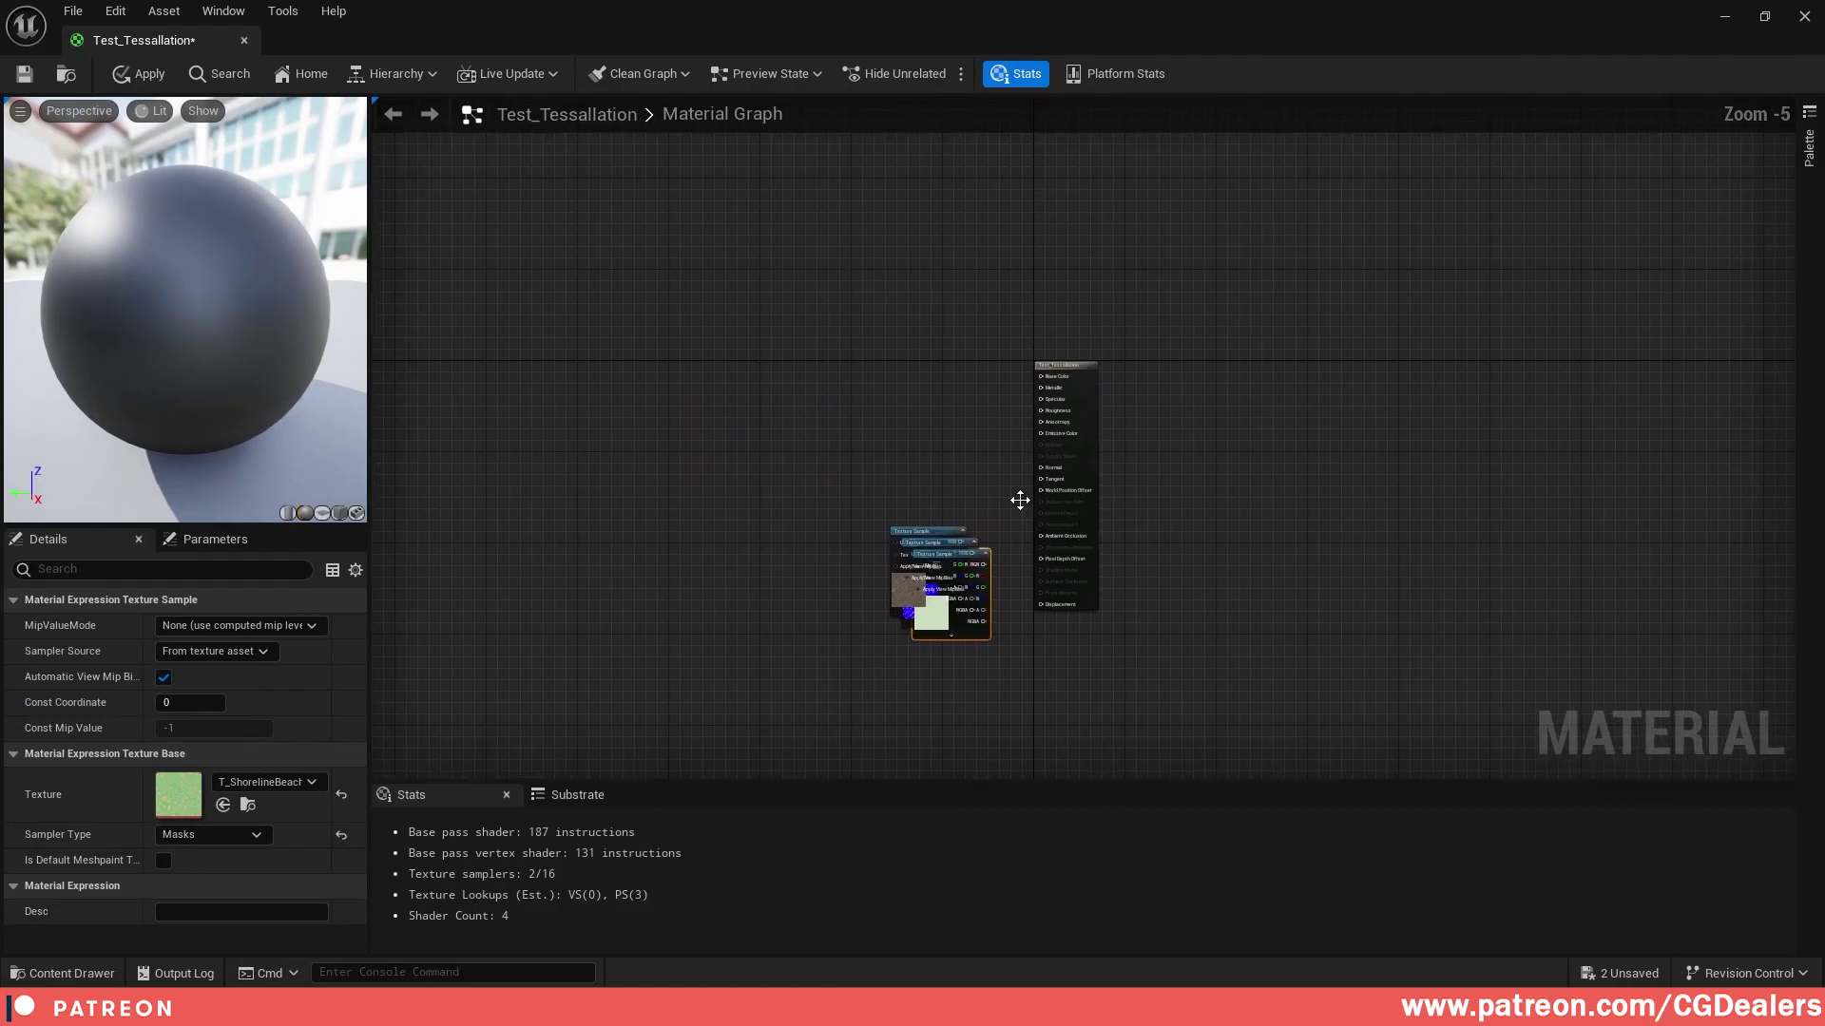
# Arrange the color and normal Texture Samples beside the material output, connecting their RGB outputs to Base Color and Normal respectively
pyautogui.scroll(2, 1020, 500)
pyautogui.moveTo(913, 568); pyautogui.dragTo(1117, 295)
pyautogui.moveTo(769, 285); pyautogui.dragTo(780, 146)
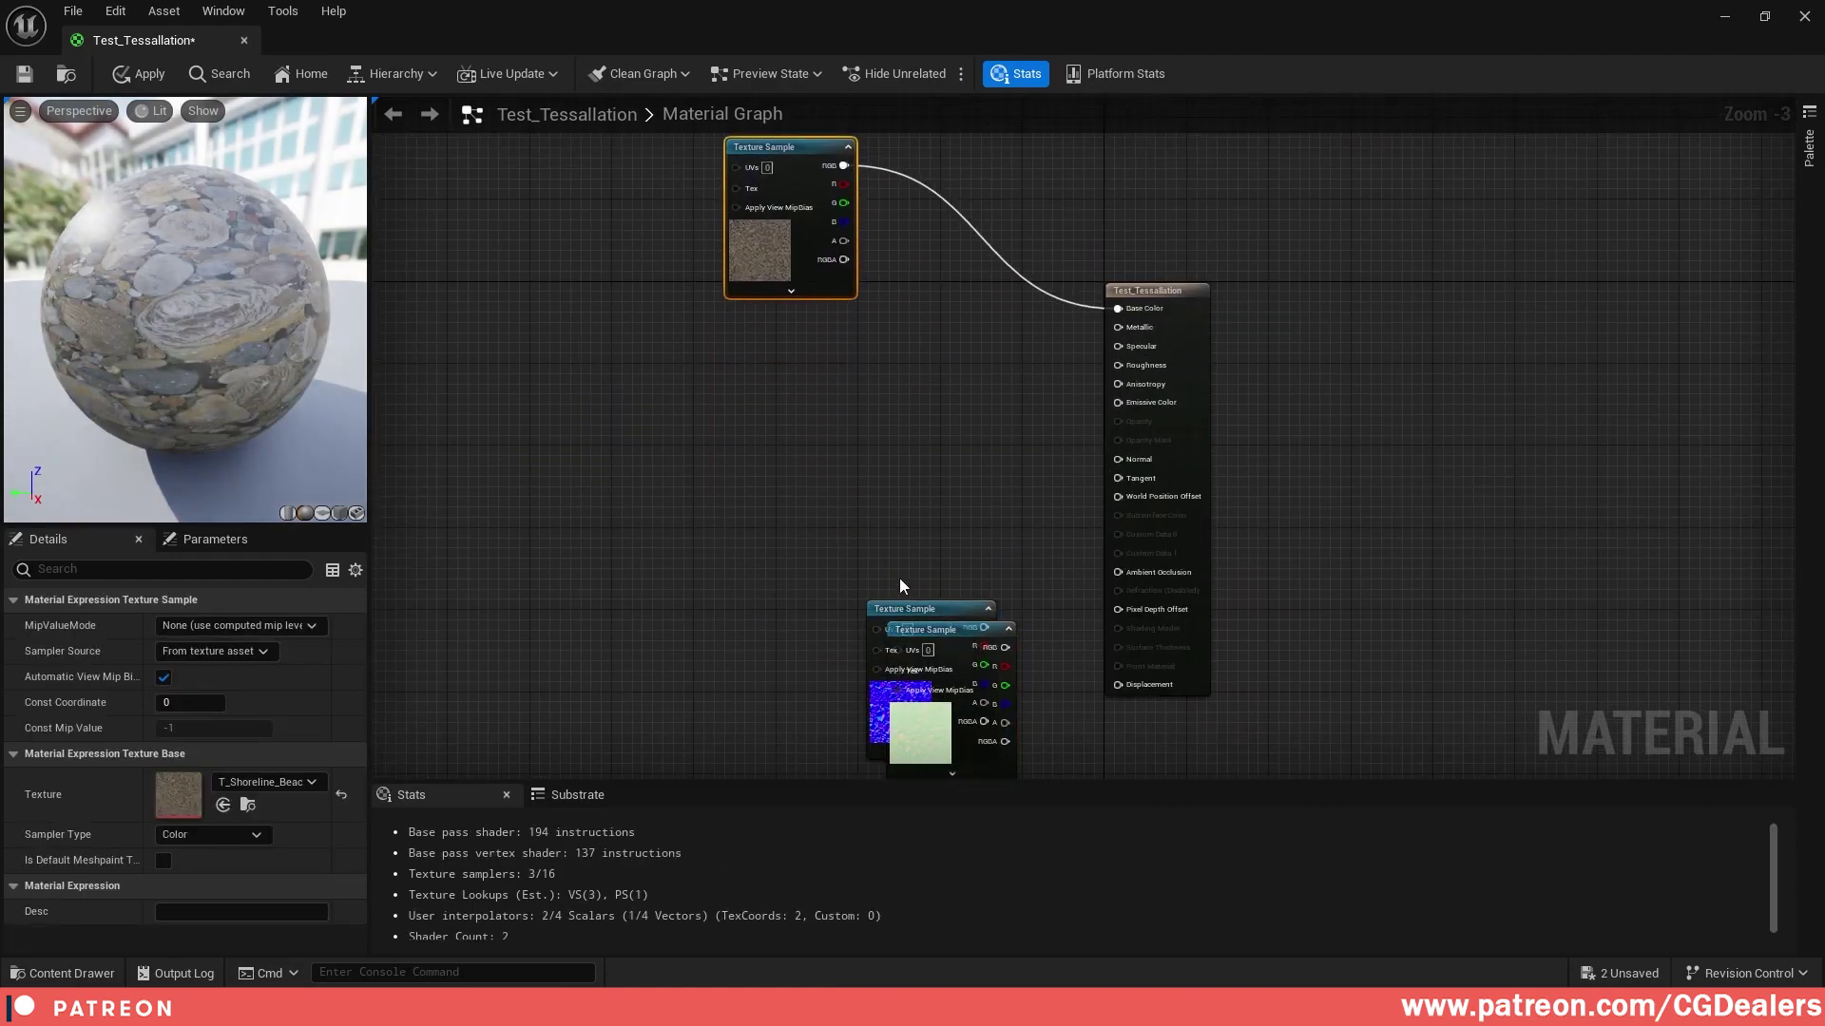
pyautogui.moveTo(899, 578); pyautogui.dragTo(761, 395)
pyautogui.moveTo(927, 609); pyautogui.dragTo(1118, 459)
# Connect the mask Texture Sample's R output to Ambient Occlusion, G to Roughness and B to Displacement, and save the material
pyautogui.moveTo(973, 637); pyautogui.dragTo(944, 485, button='right')
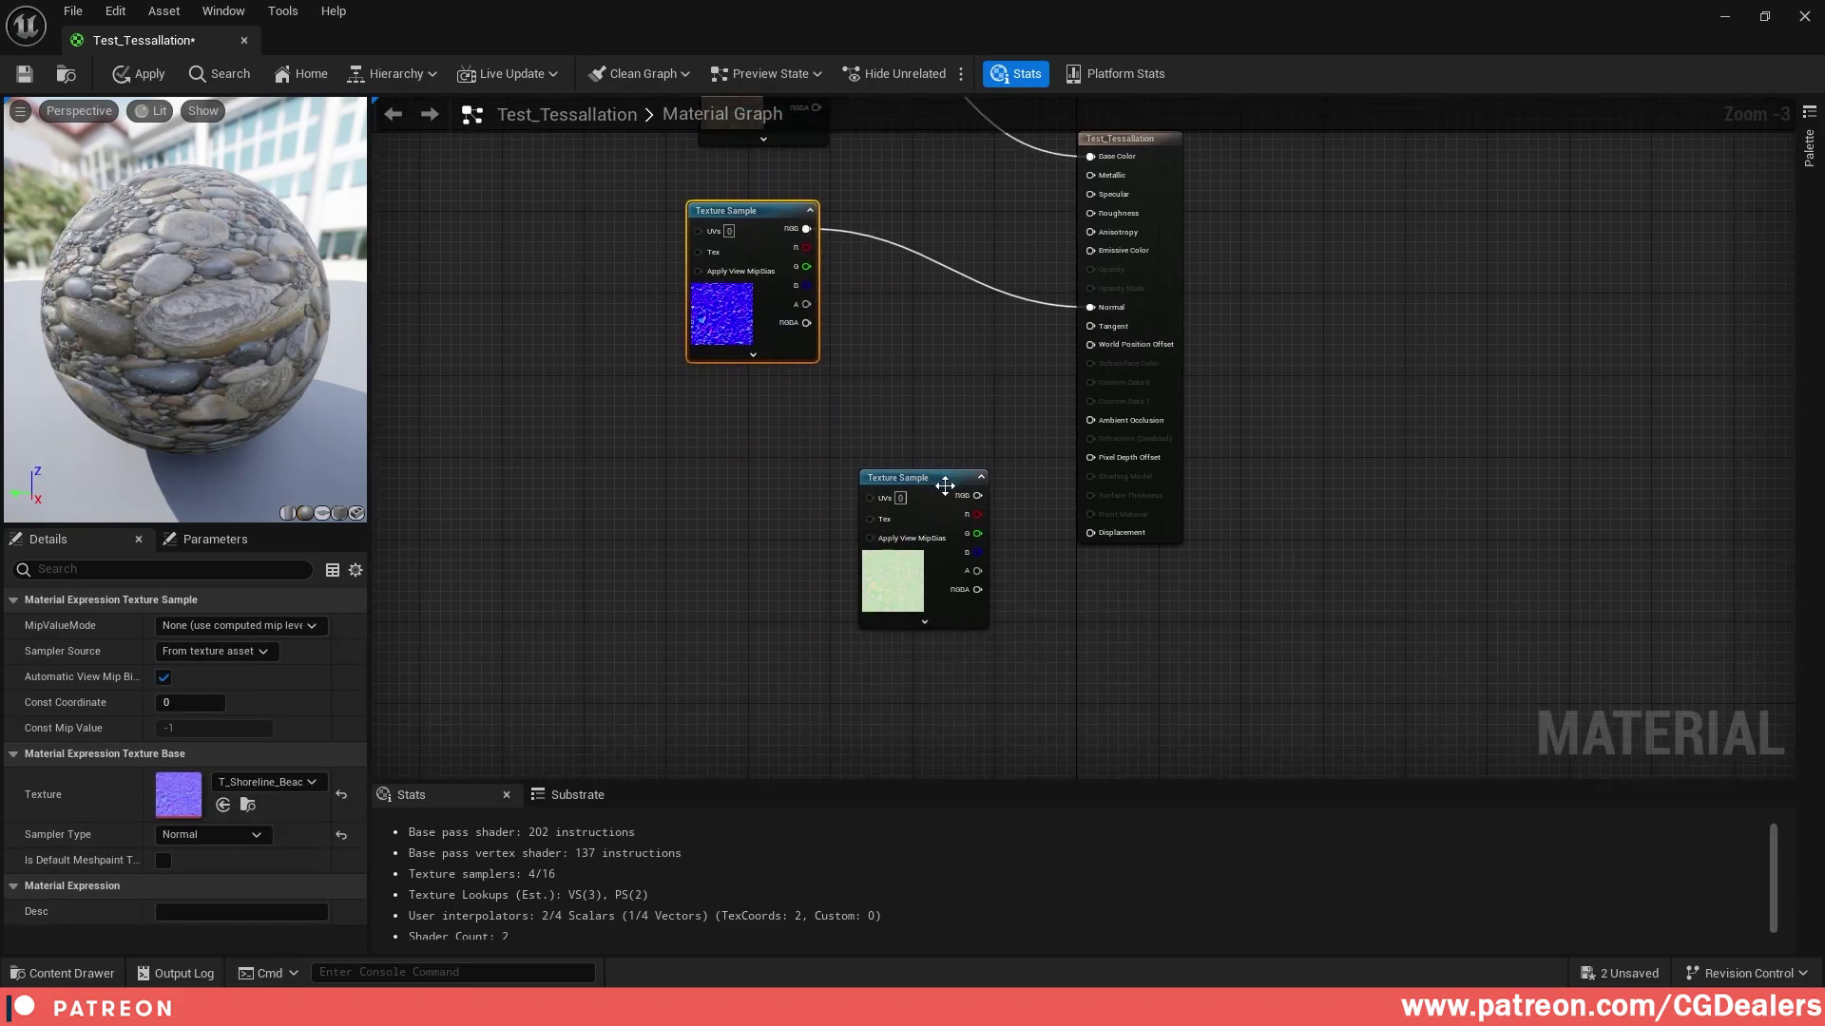
pyautogui.scroll(2, 944, 485)
pyautogui.moveTo(927, 476); pyautogui.dragTo(702, 385)
pyautogui.moveTo(858, 376); pyautogui.dragTo(800, 578, button='right')
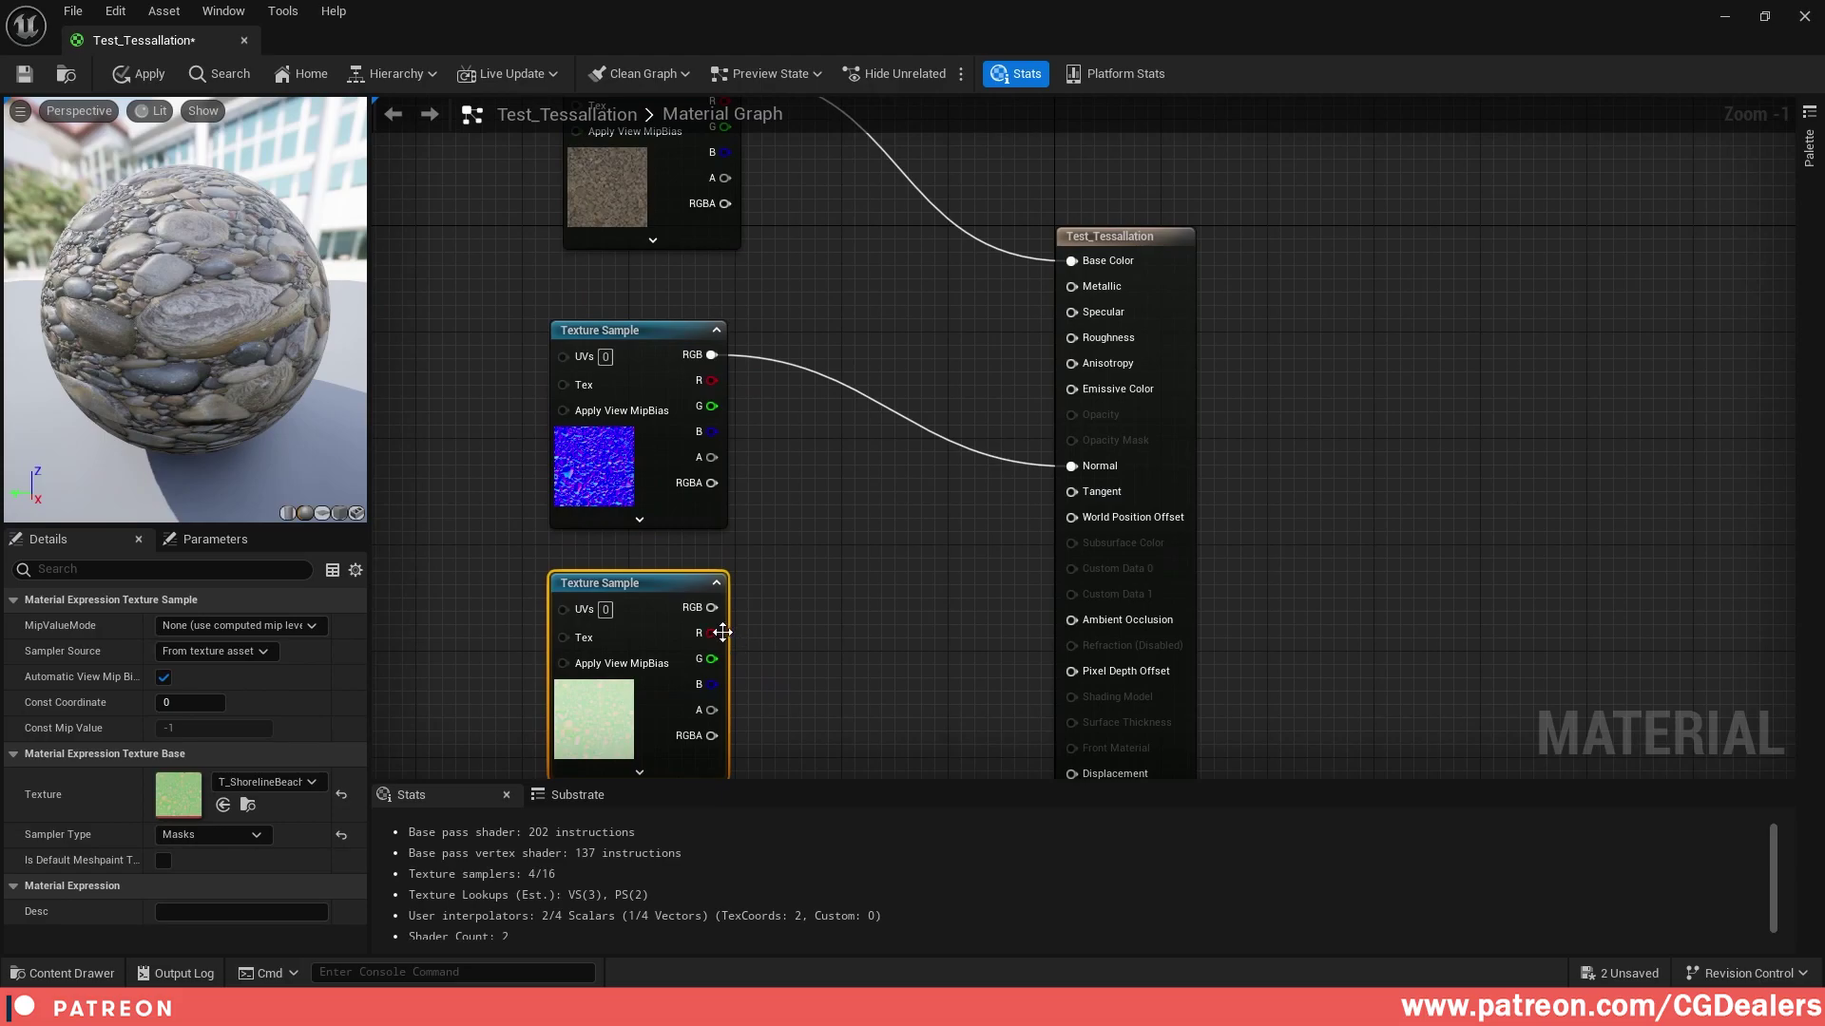
pyautogui.moveTo(723, 632); pyautogui.dragTo(1072, 620)
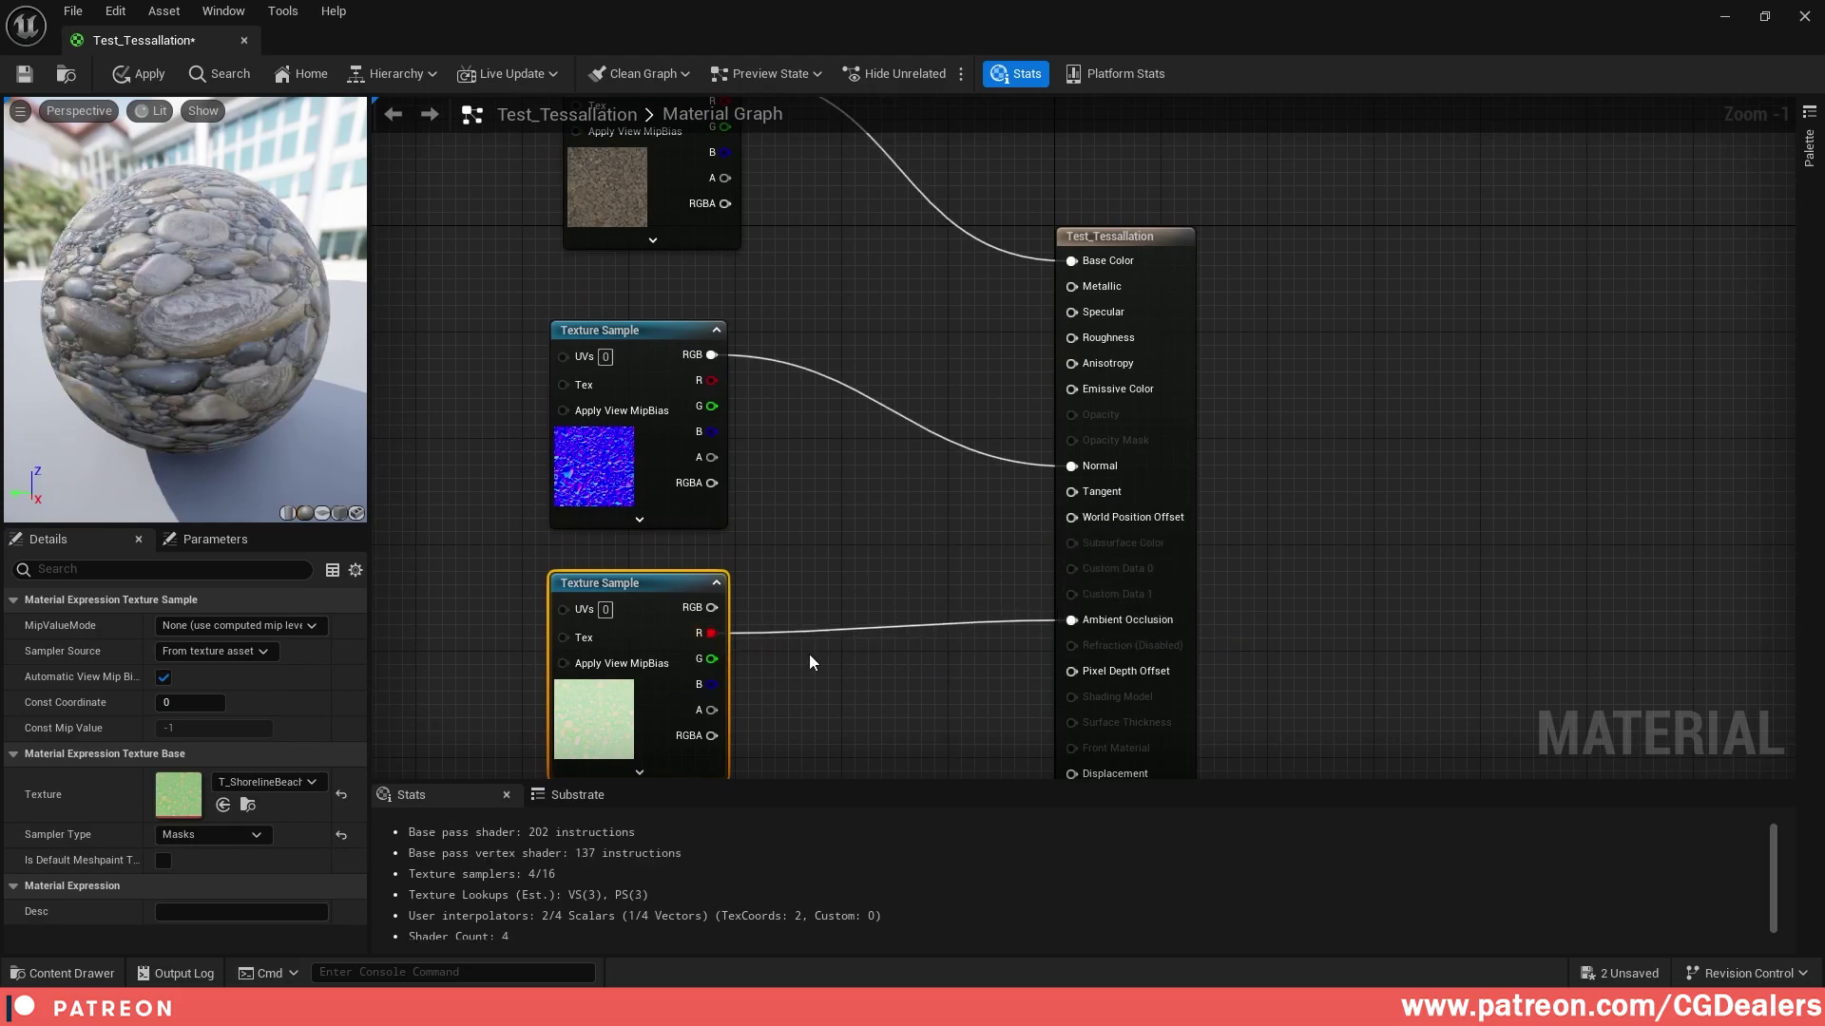
pyautogui.moveTo(711, 658); pyautogui.dragTo(1080, 344)
pyautogui.moveTo(1000, 415); pyautogui.dragTo(909, 441, button='right')
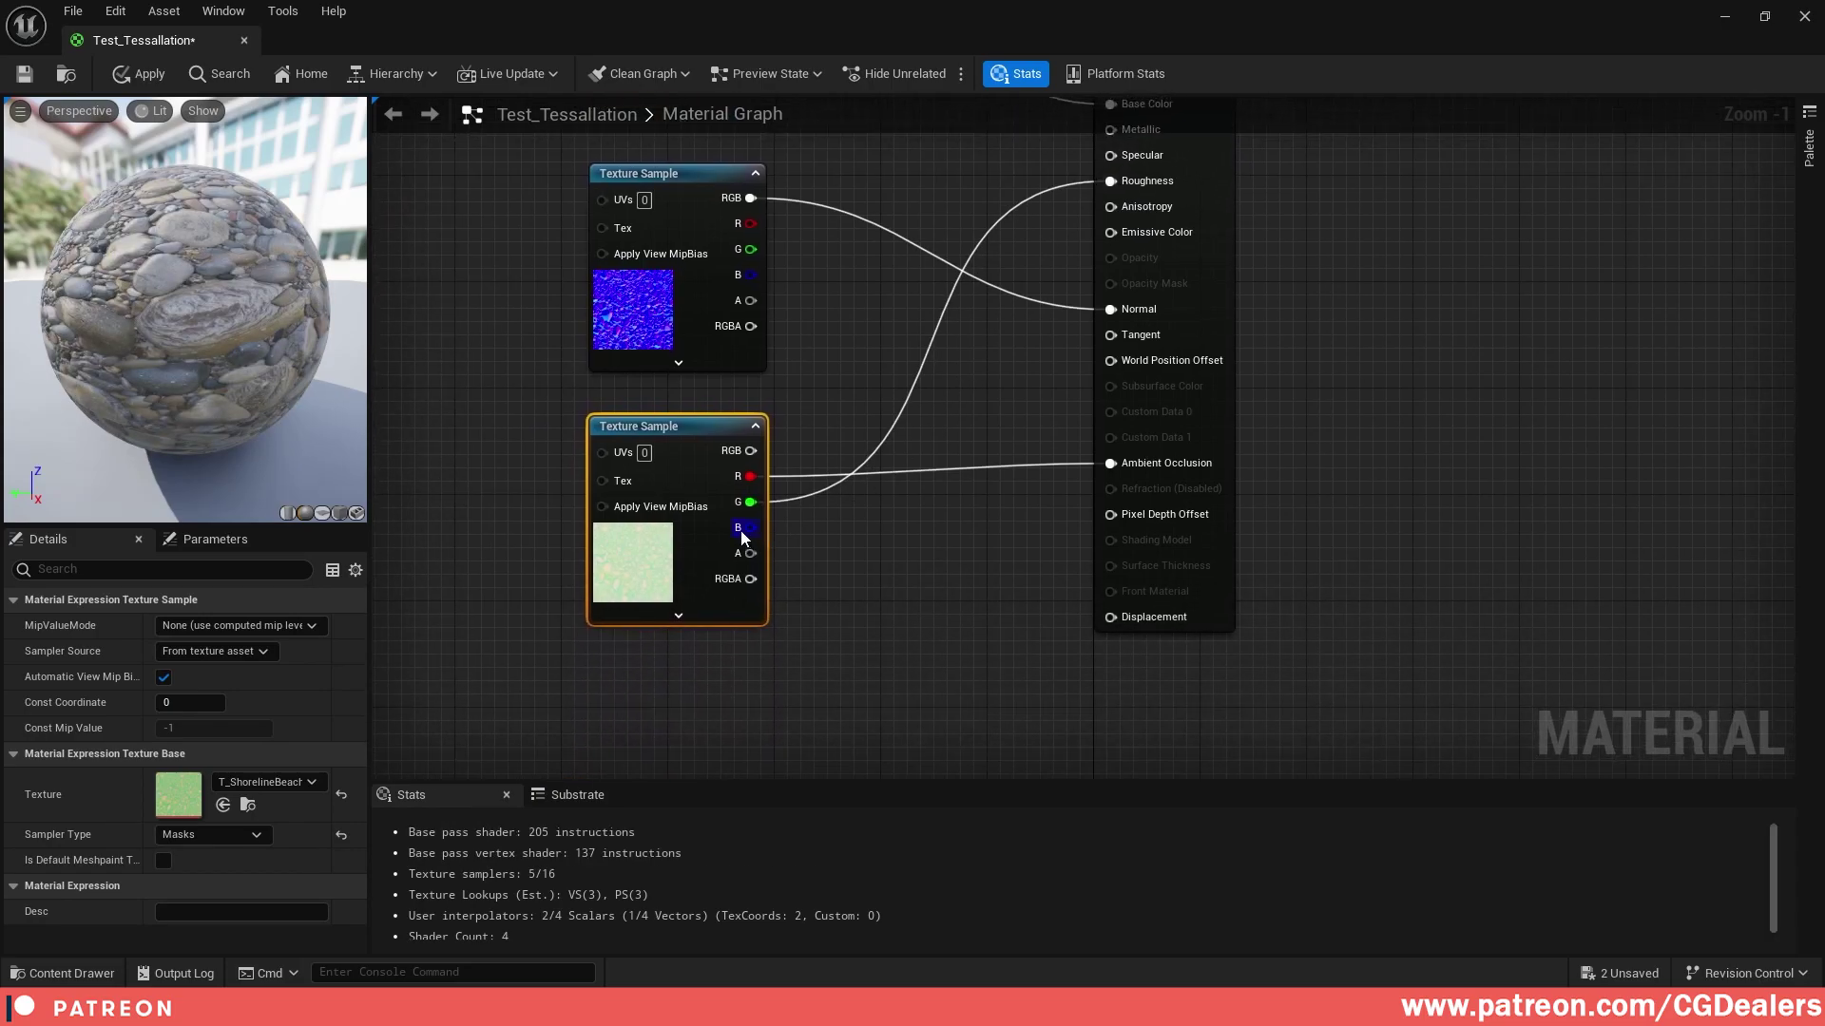
pyautogui.moveTo(749, 528); pyautogui.dragTo(1110, 620)
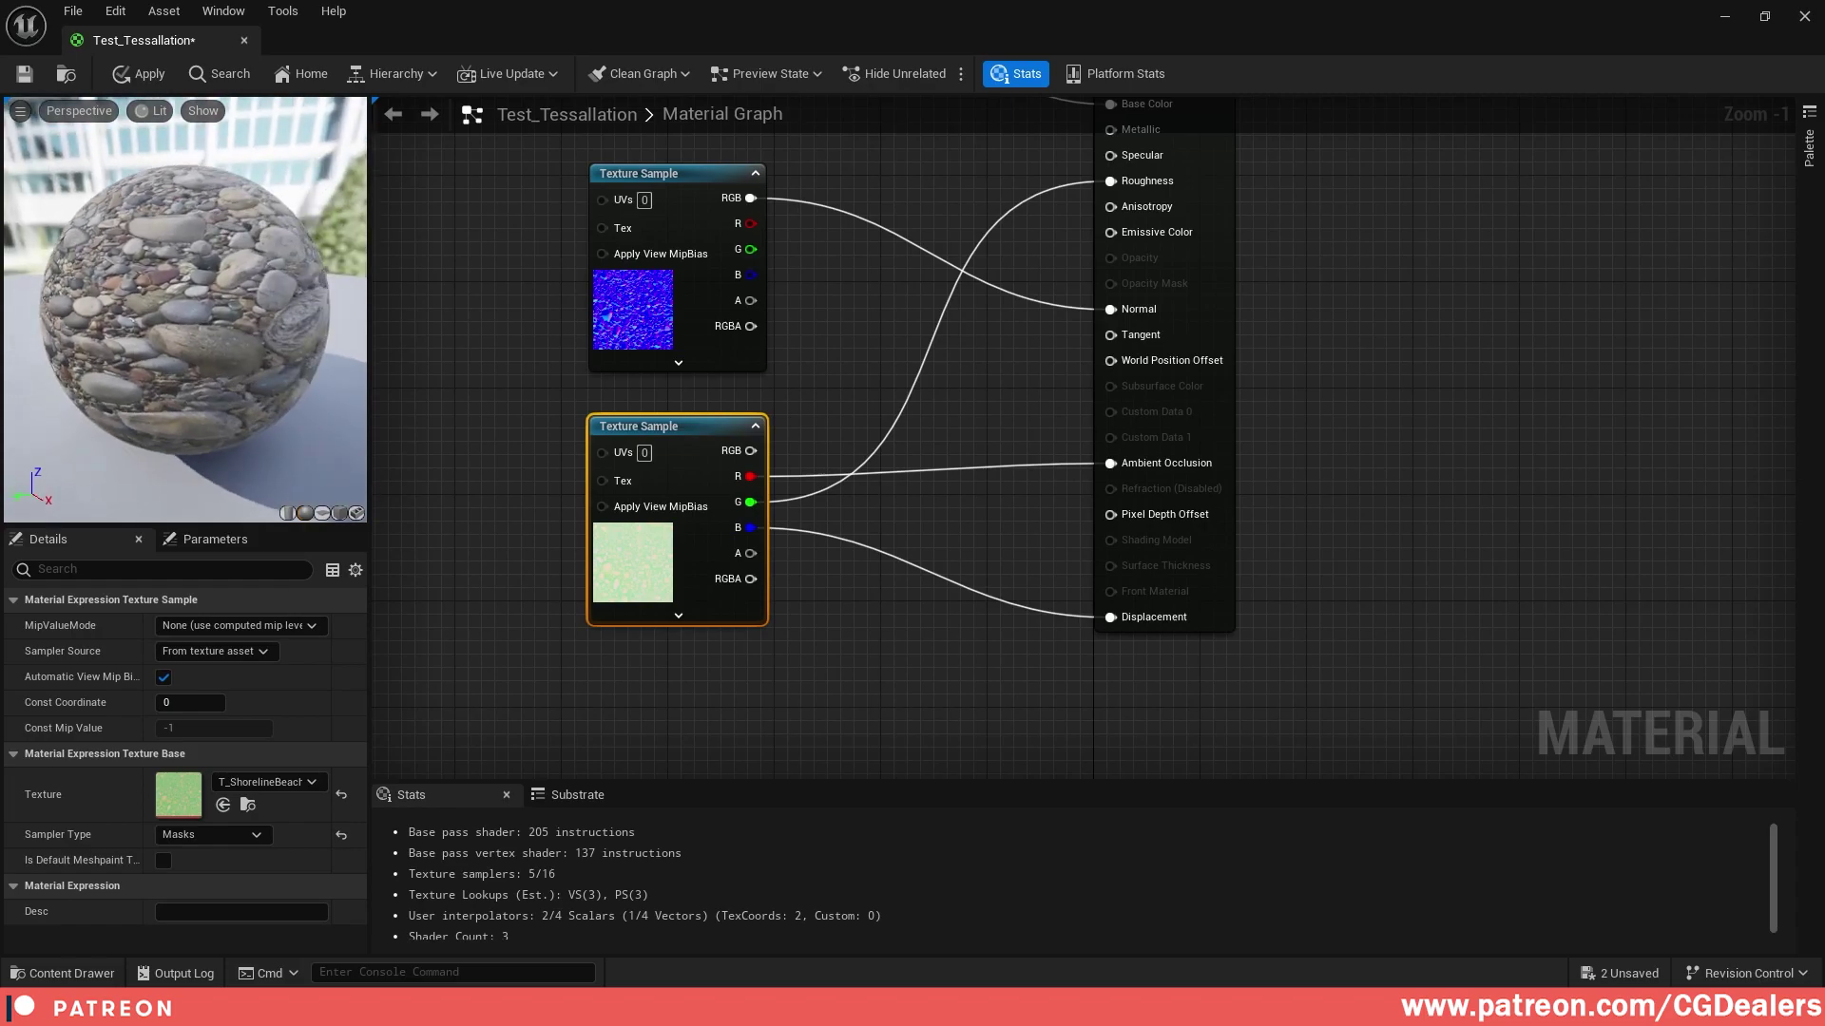
pyautogui.click(21, 76)
# Examine the Nanite displacement Magnitude and Center settings on the material's output node, and minimize the material editor
pyautogui.moveTo(1378, 444); pyautogui.dragTo(1381, 578, button='right')
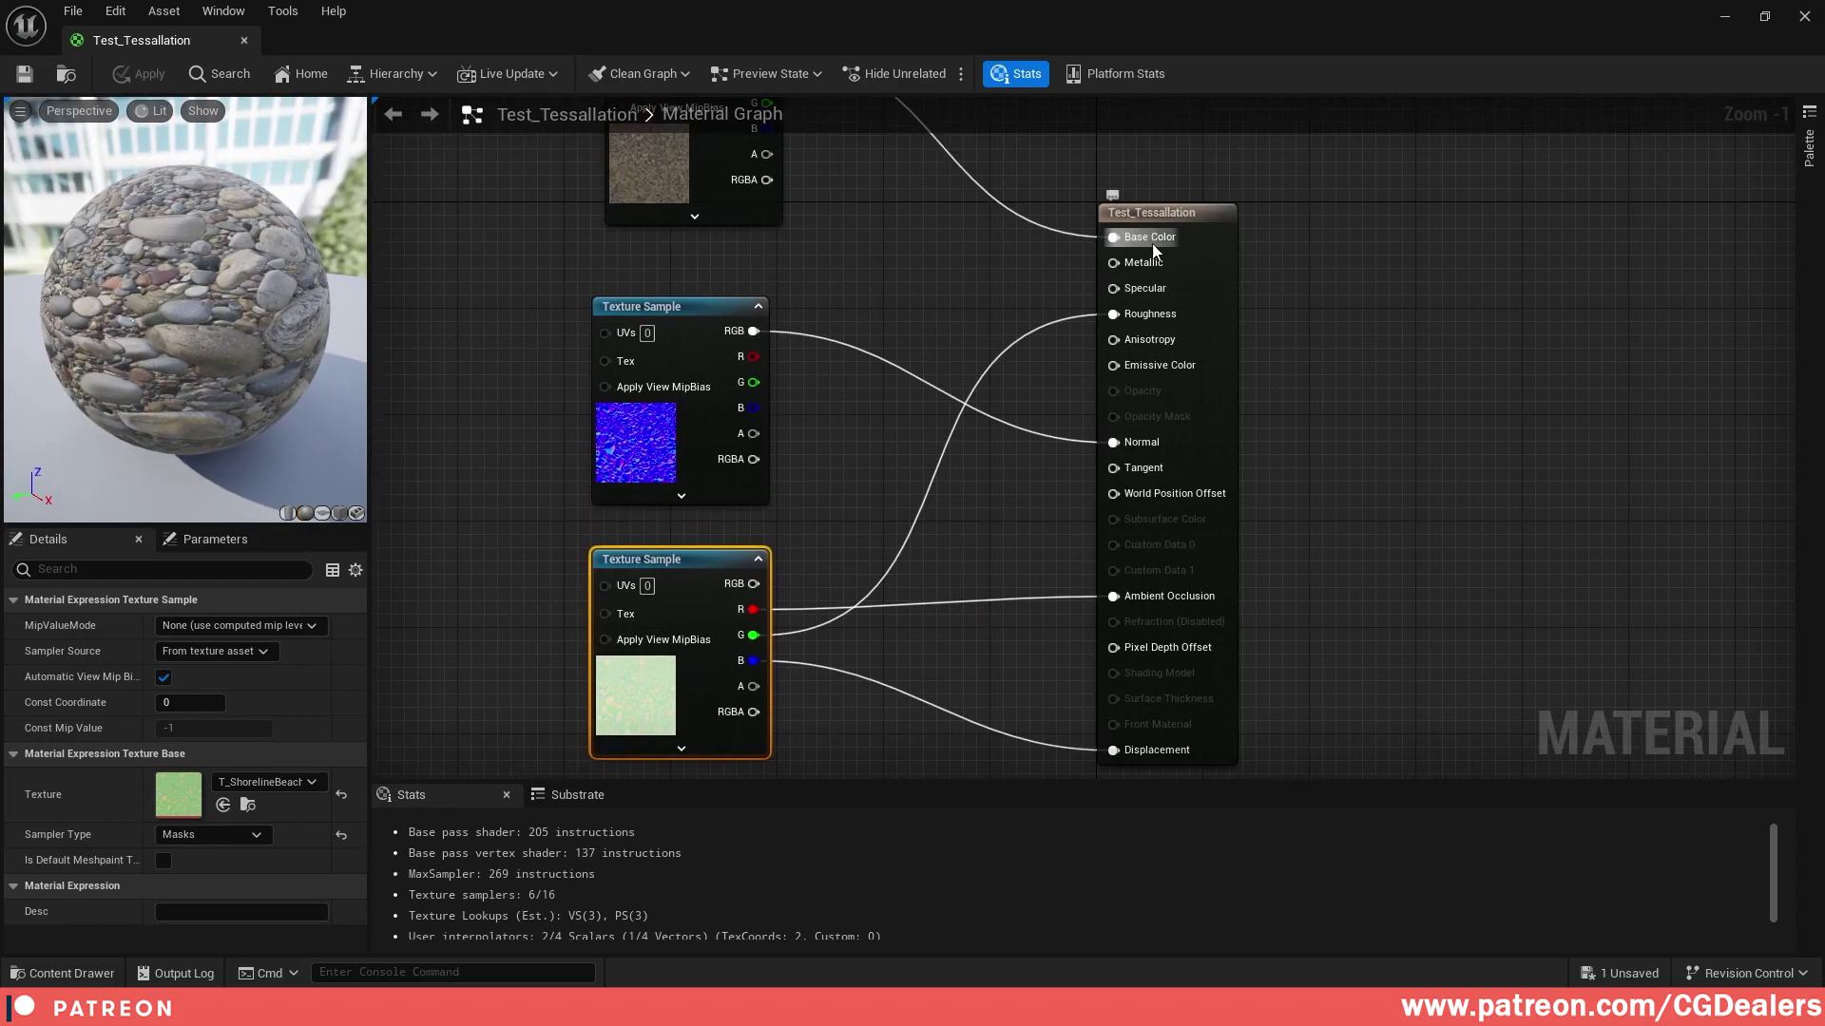
pyautogui.click(1145, 215)
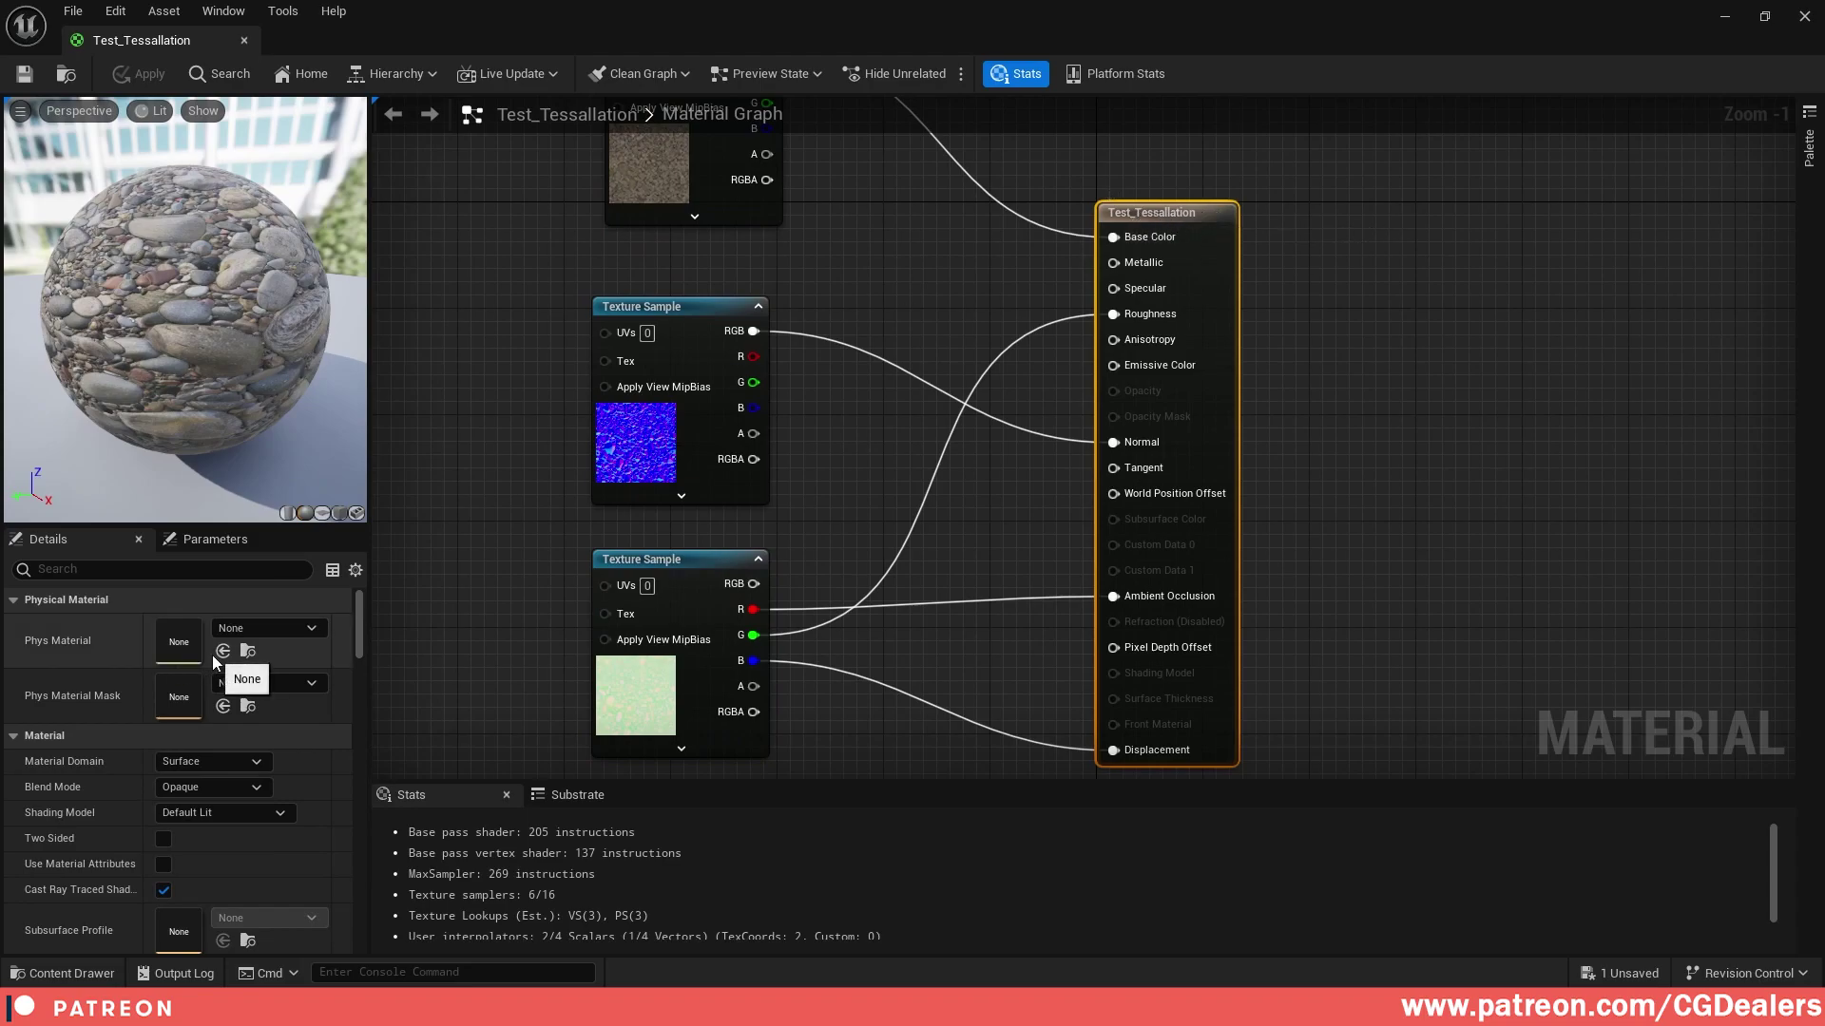
pyautogui.scroll(-6, 157, 762)
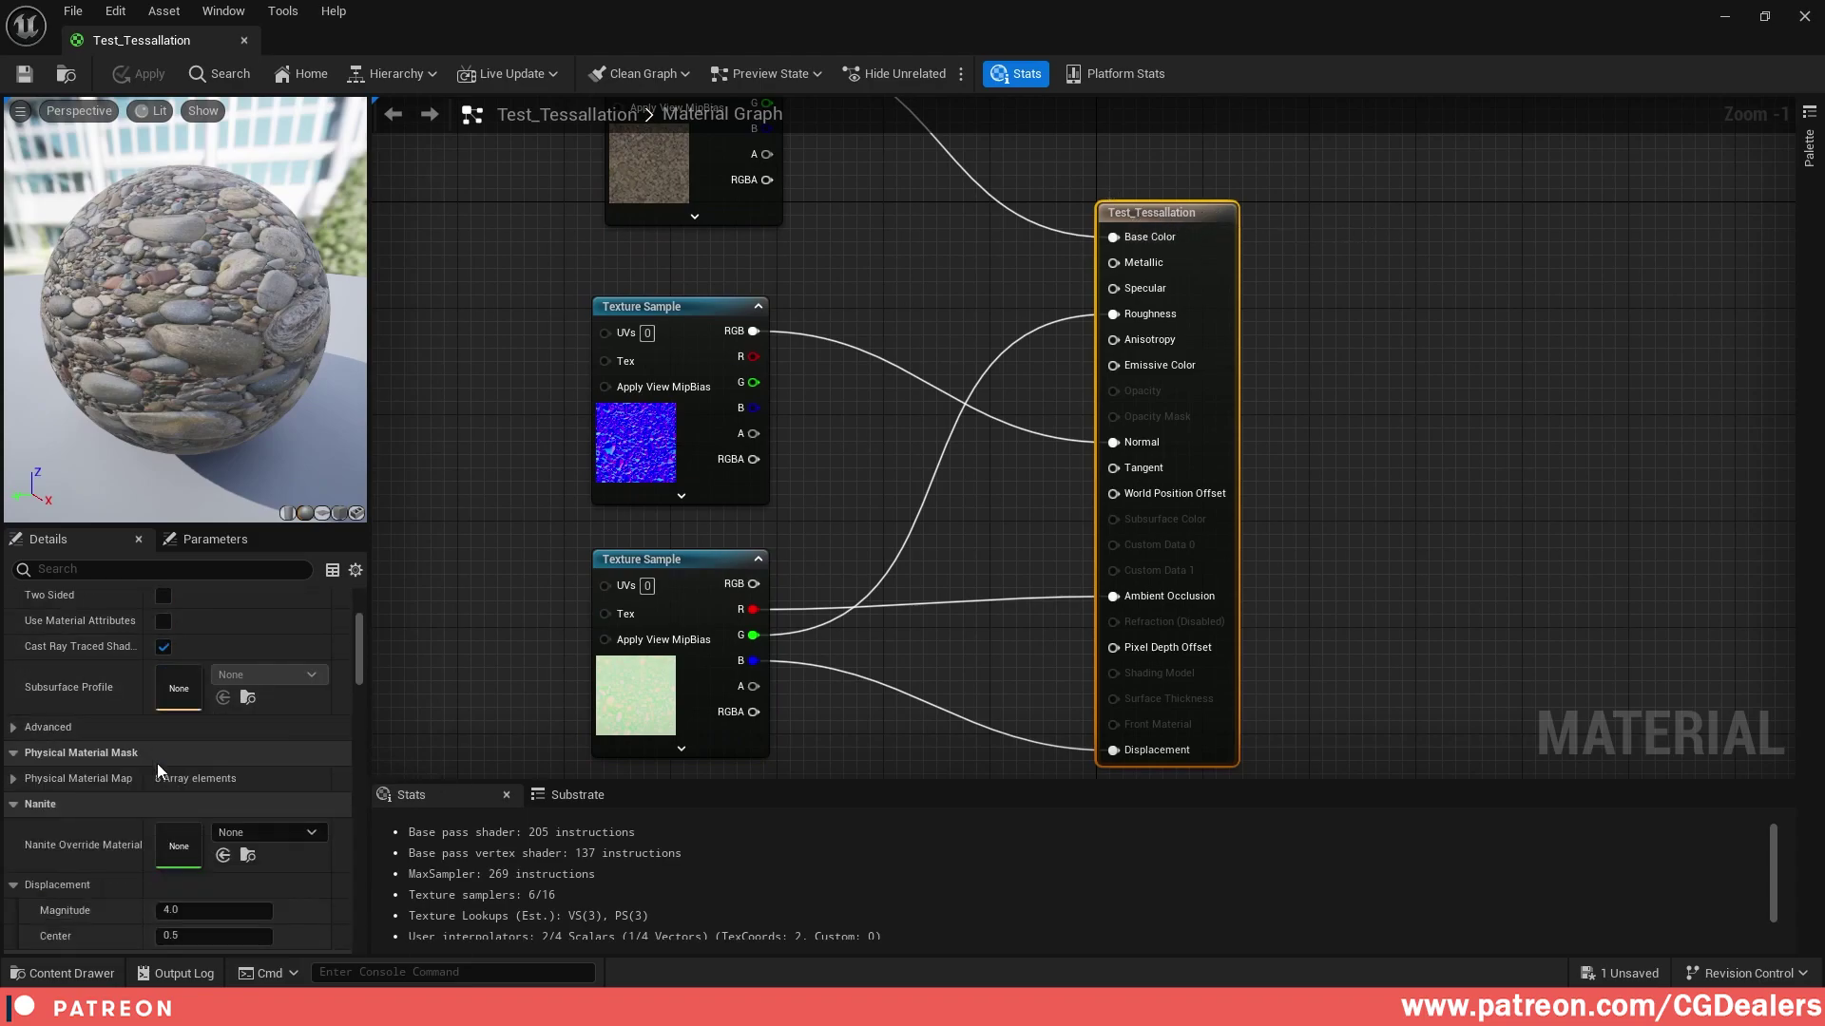
pyautogui.scroll(-2, 151, 787)
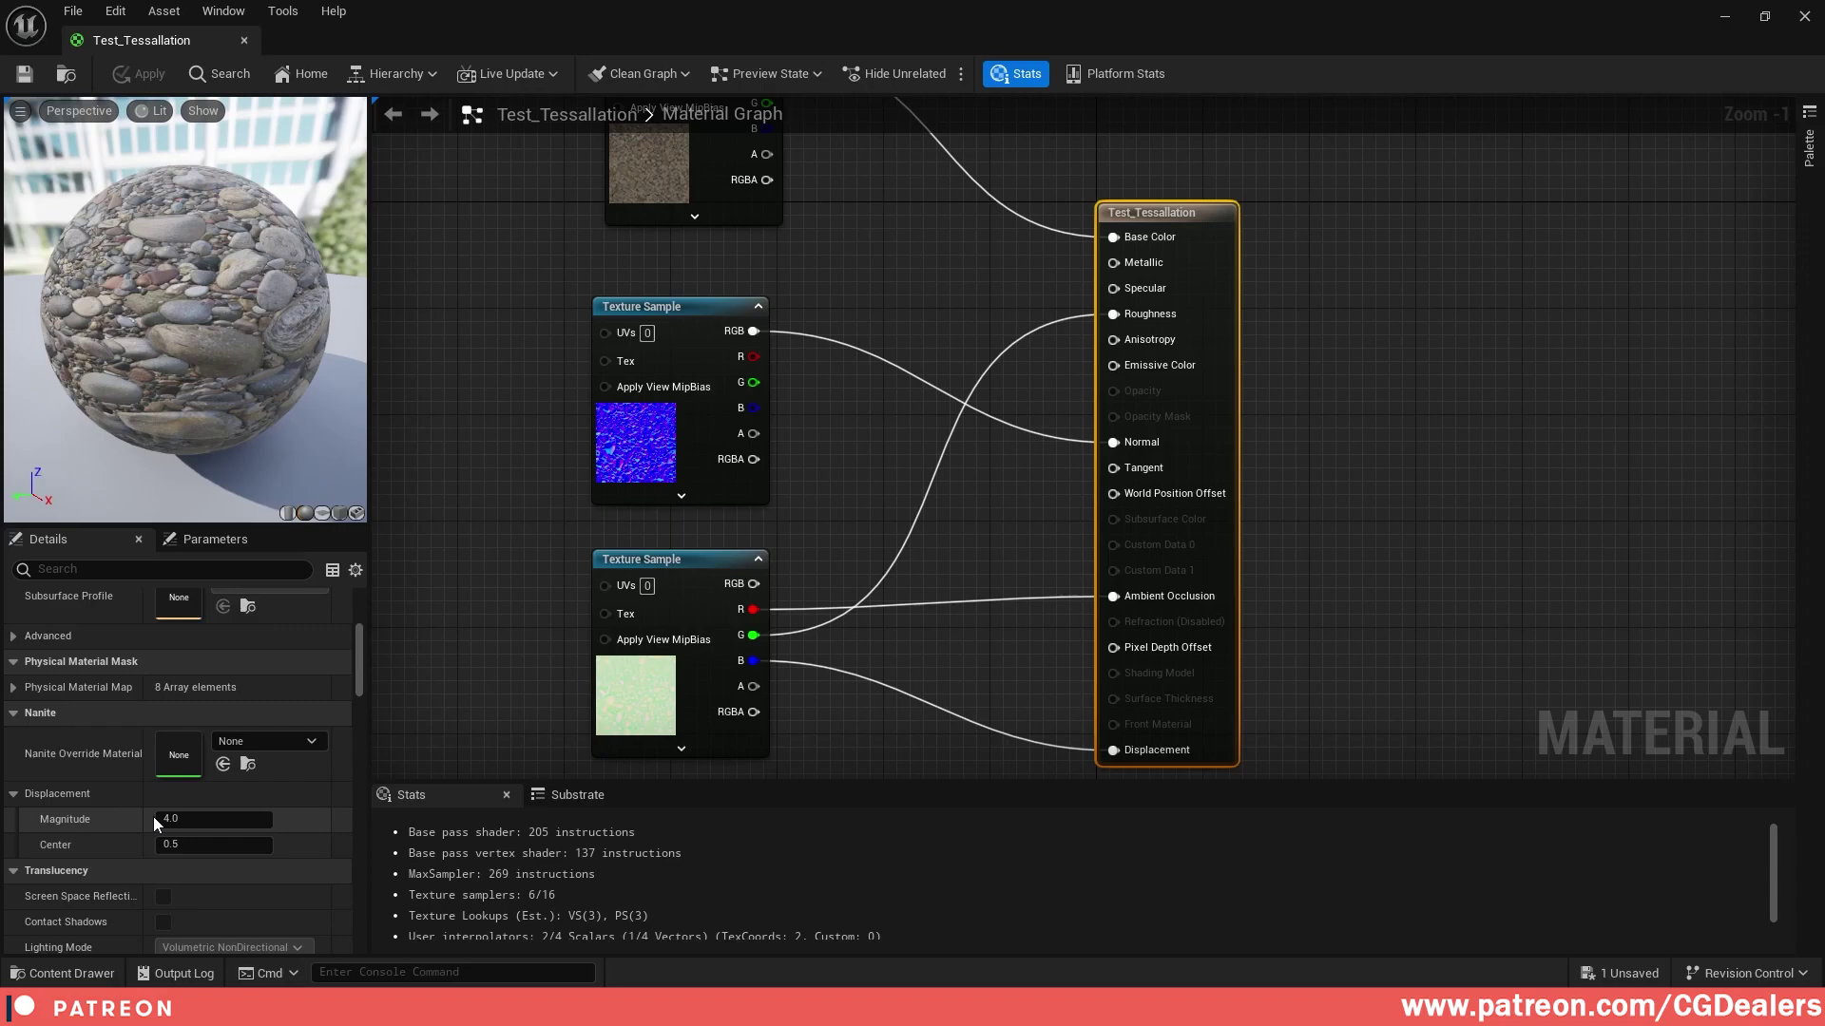
pyautogui.click(1764, 17)
pyautogui.scroll(-2, 1336, 376)
pyautogui.moveTo(1336, 376); pyautogui.dragTo(1166, 308, button='right')
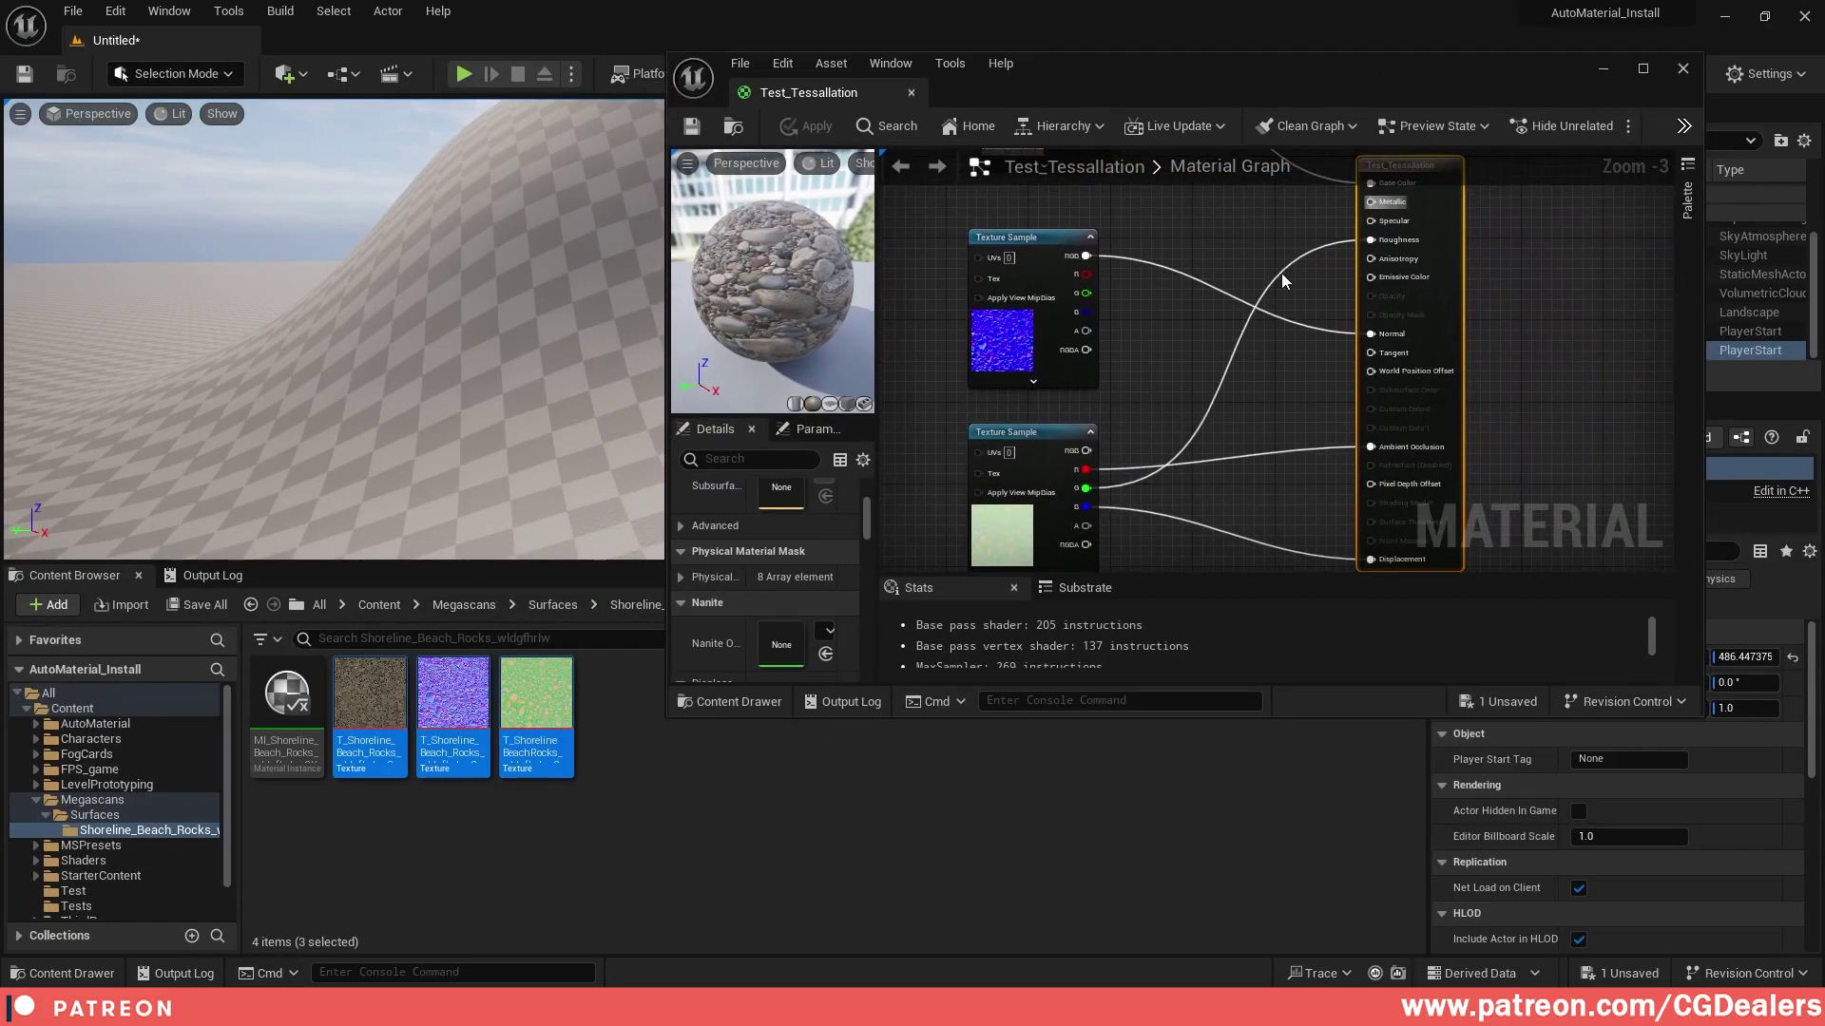
pyautogui.click(1604, 70)
# Delete the original PlayerStart actor at the level origin, and rename PlayerStart2 to PlayerStart
pyautogui.click(1606, 335)
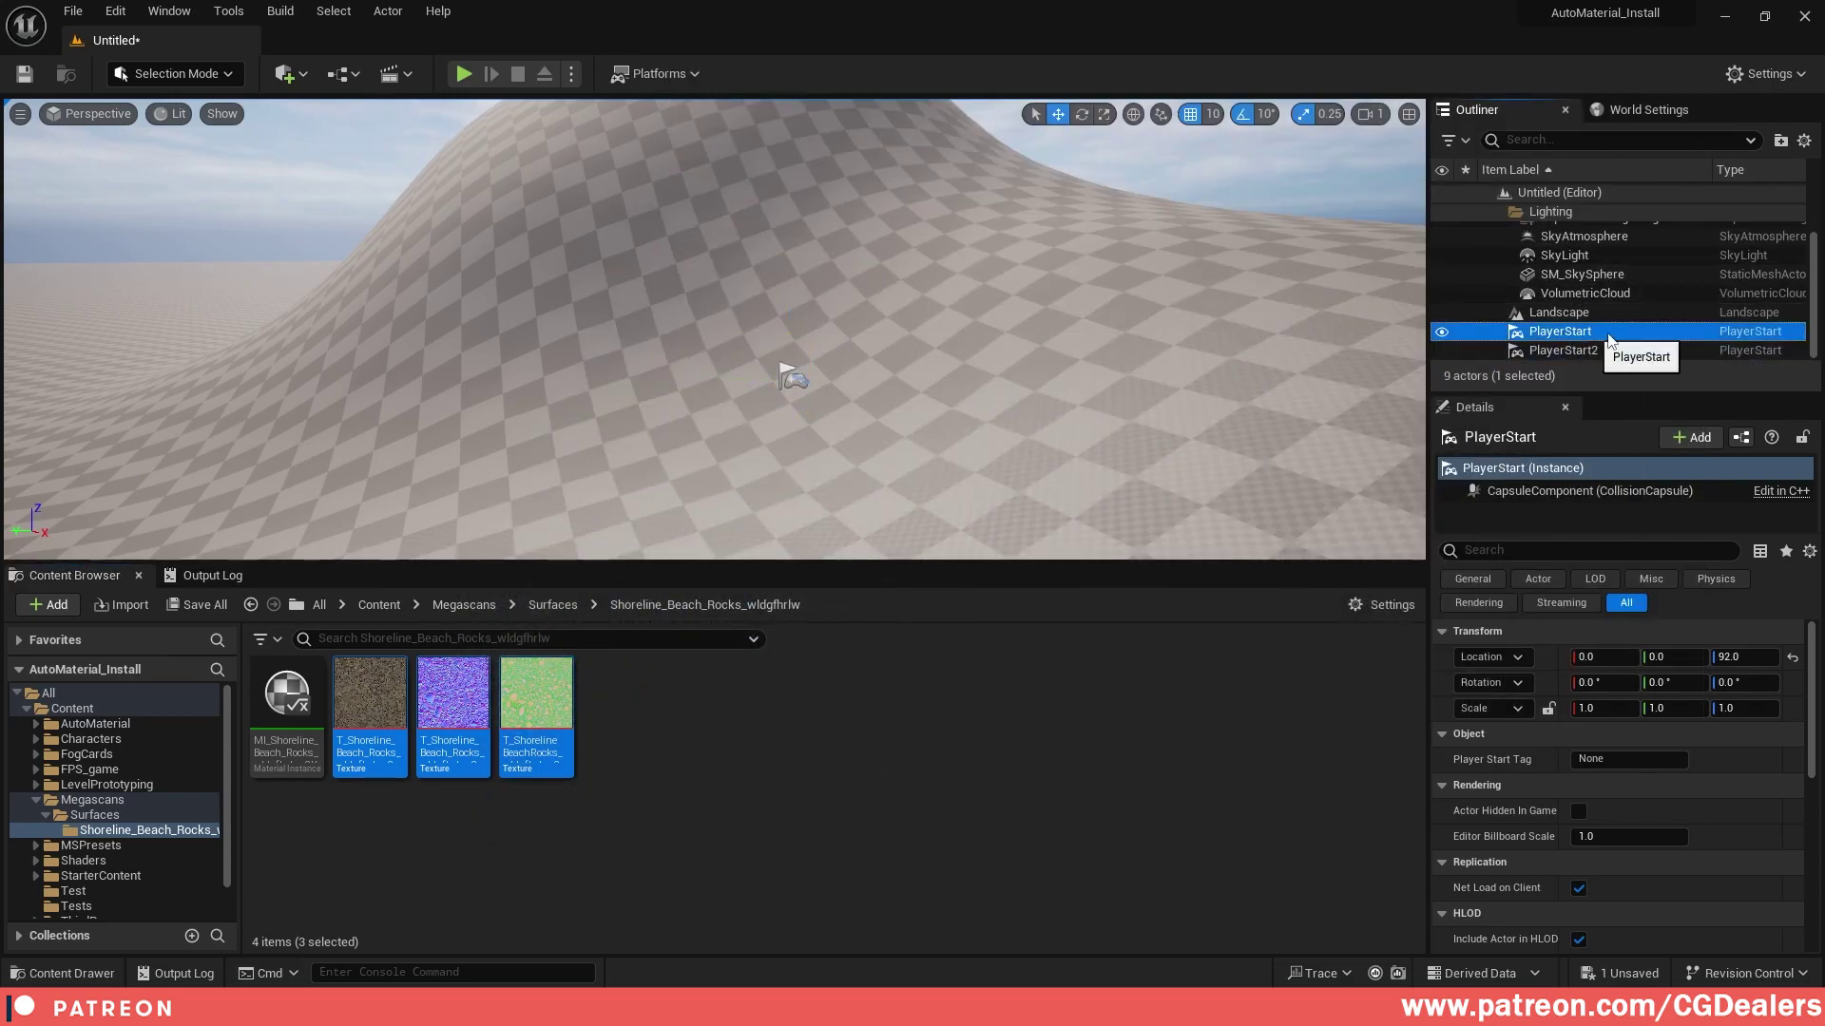
pyautogui.press('Delete')
pyautogui.click(1604, 349)
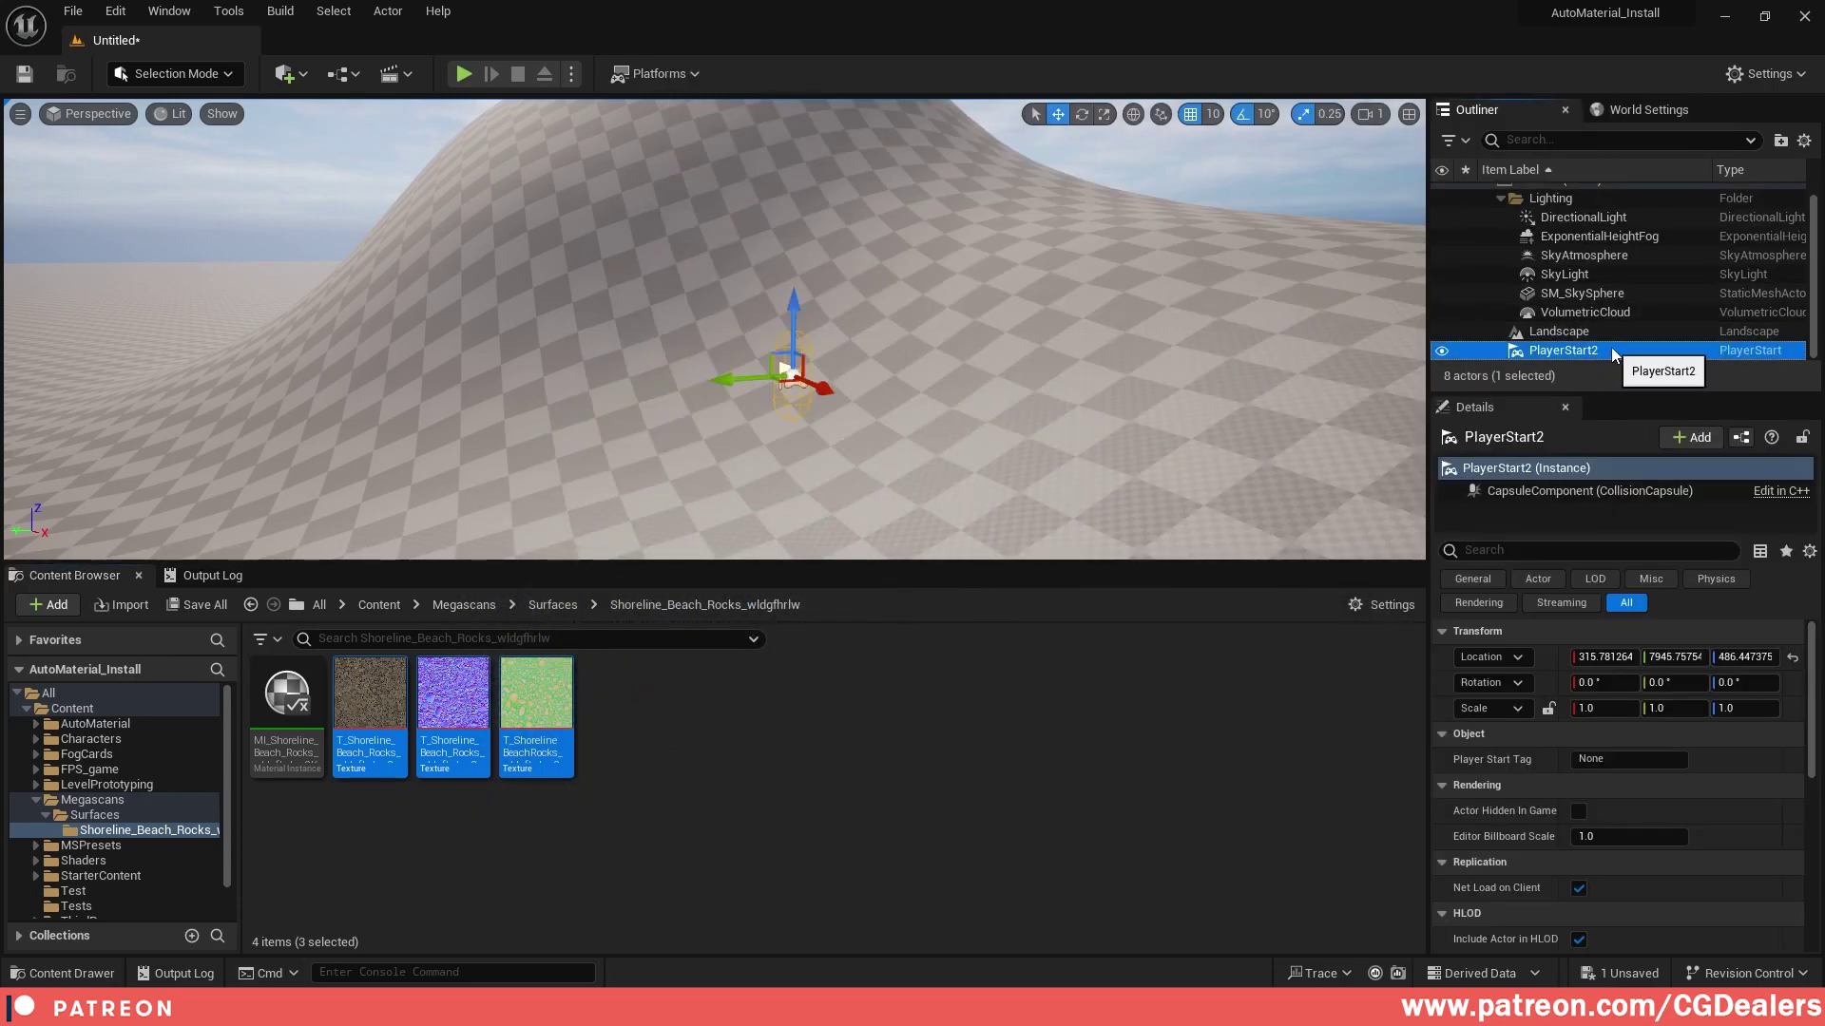
# Assign the Test_Tessallation material from the Tests folder as the Landscape actor's Landscape Material
pyautogui.click(1587, 331)
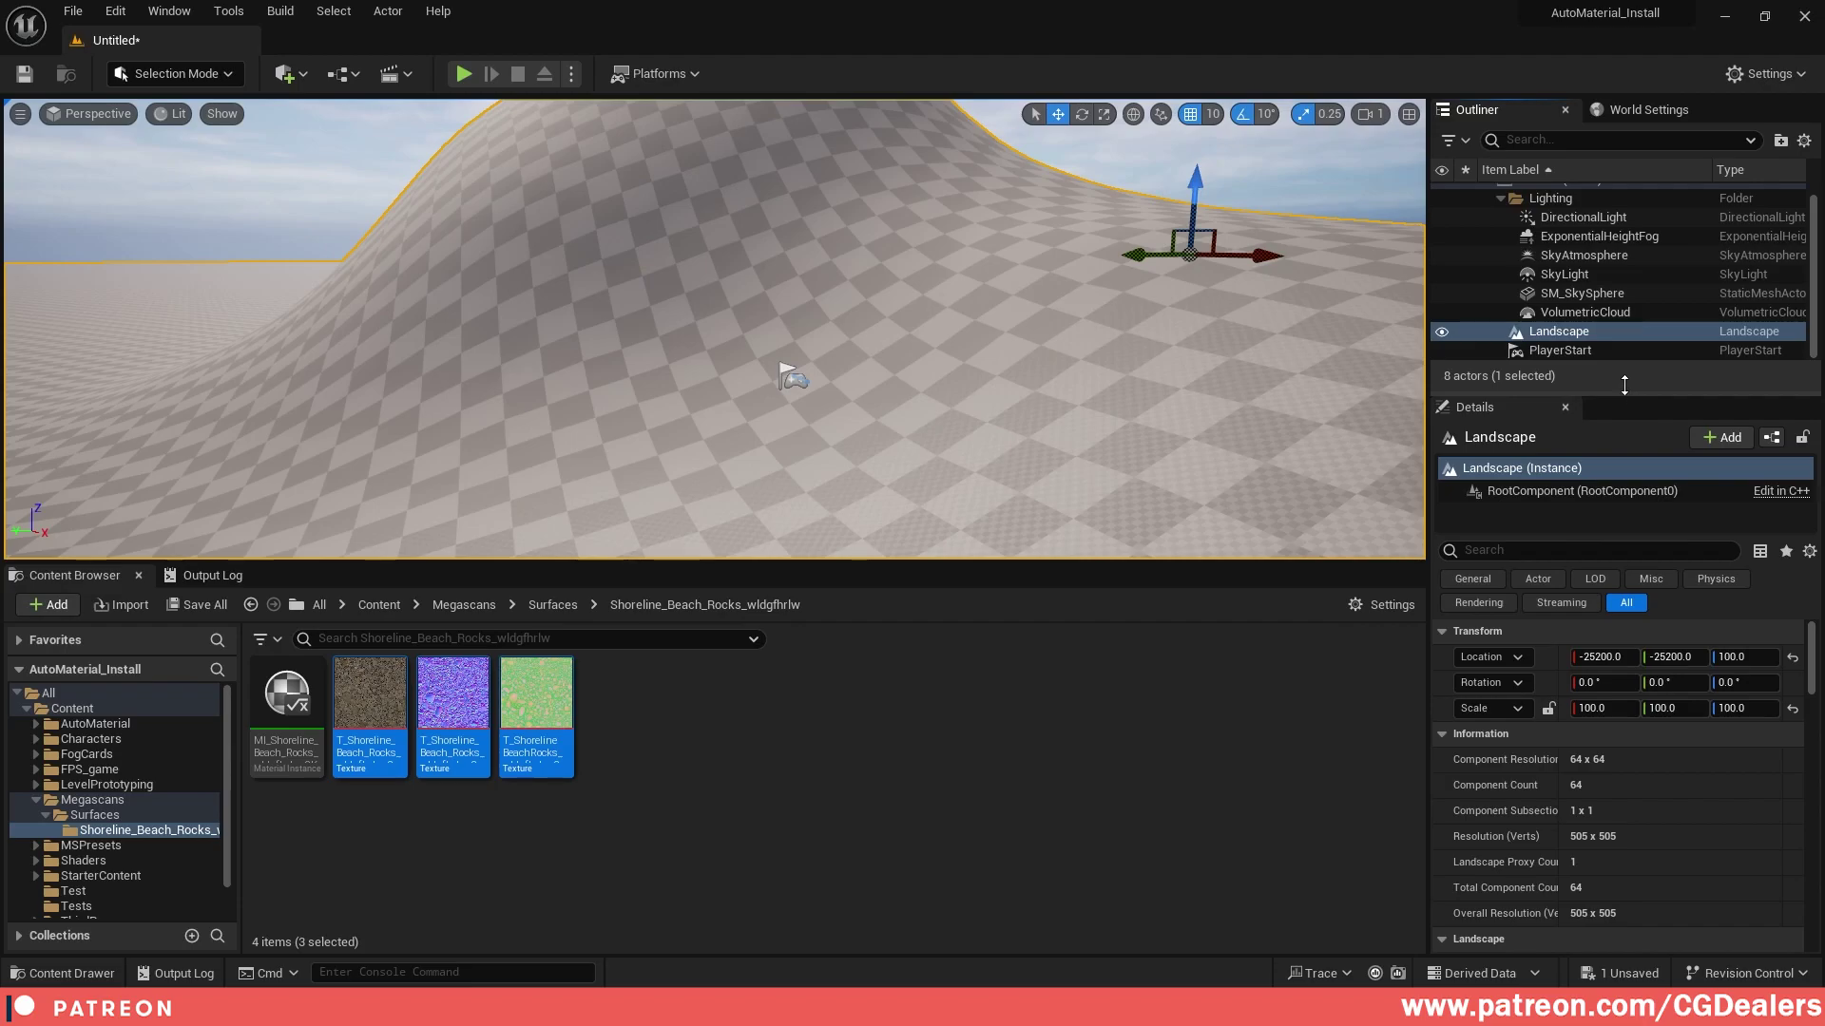
pyautogui.moveTo(1624, 384); pyautogui.dragTo(1624, 240)
pyautogui.scroll(-3, 1625, 679)
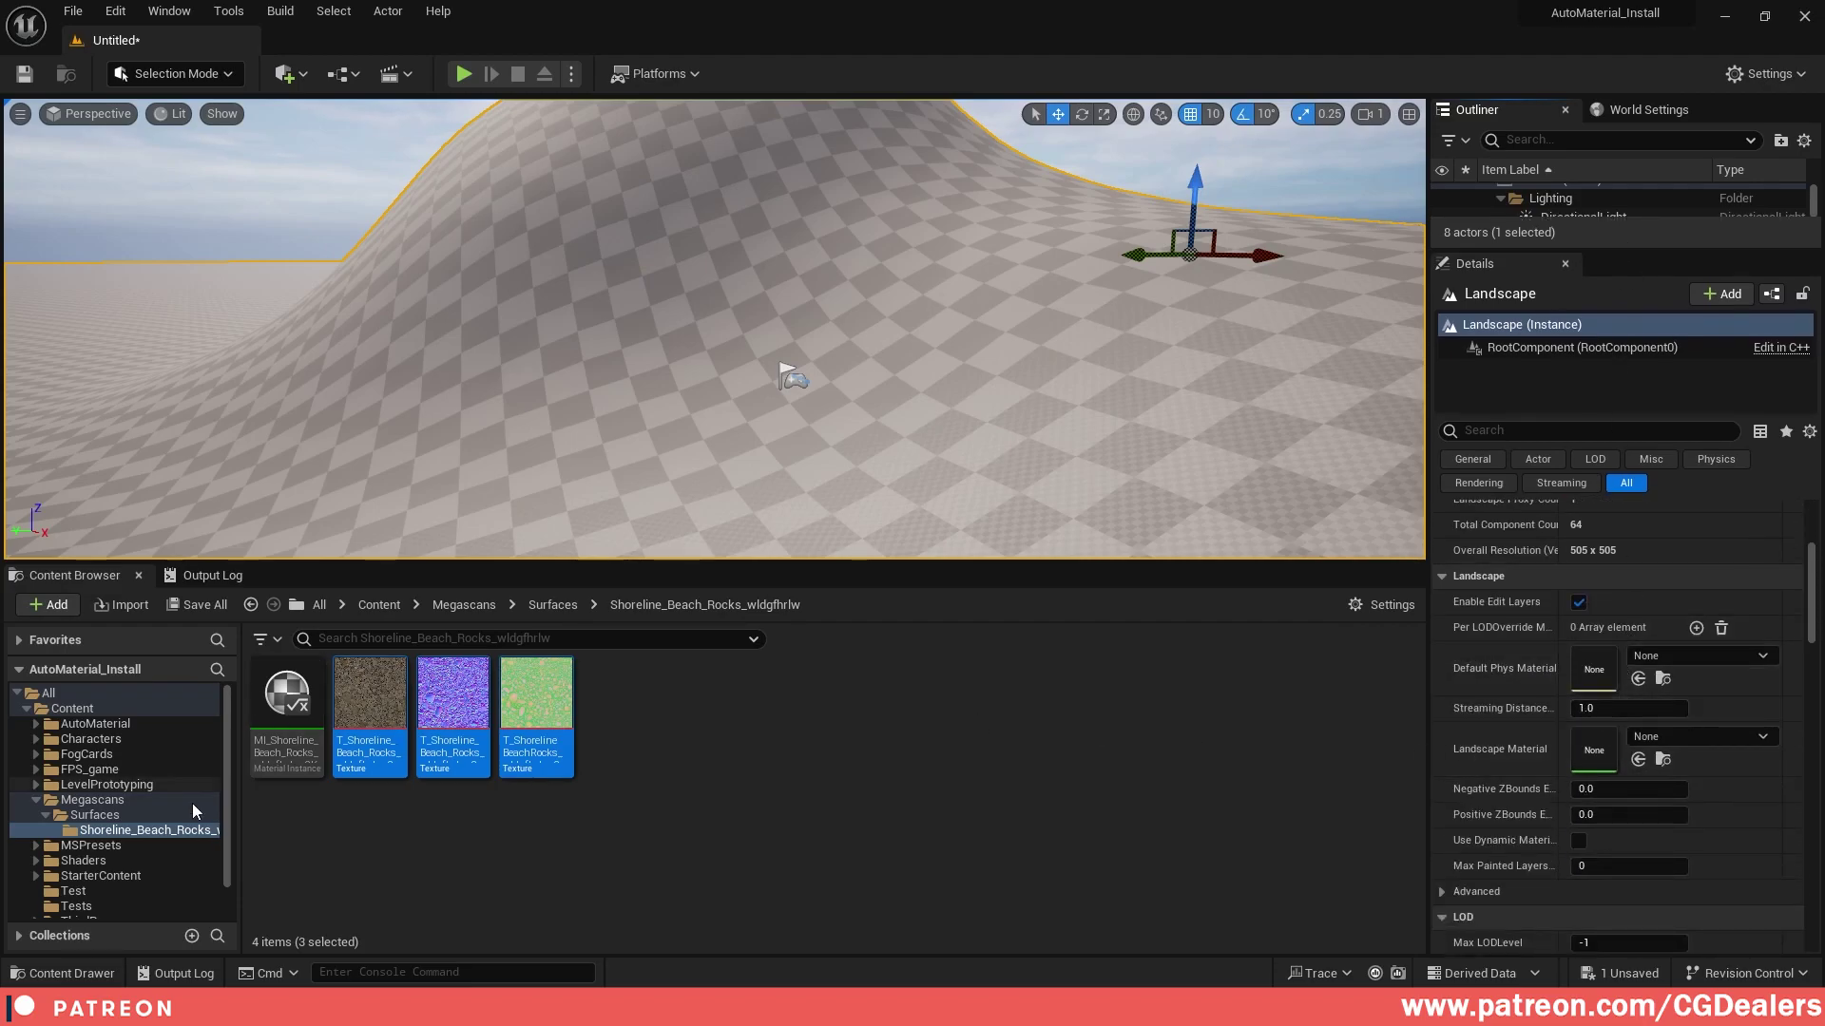
pyautogui.scroll(-2, 95, 856)
pyautogui.click(76, 866)
pyautogui.moveTo(287, 699); pyautogui.dragTo(1606, 755)
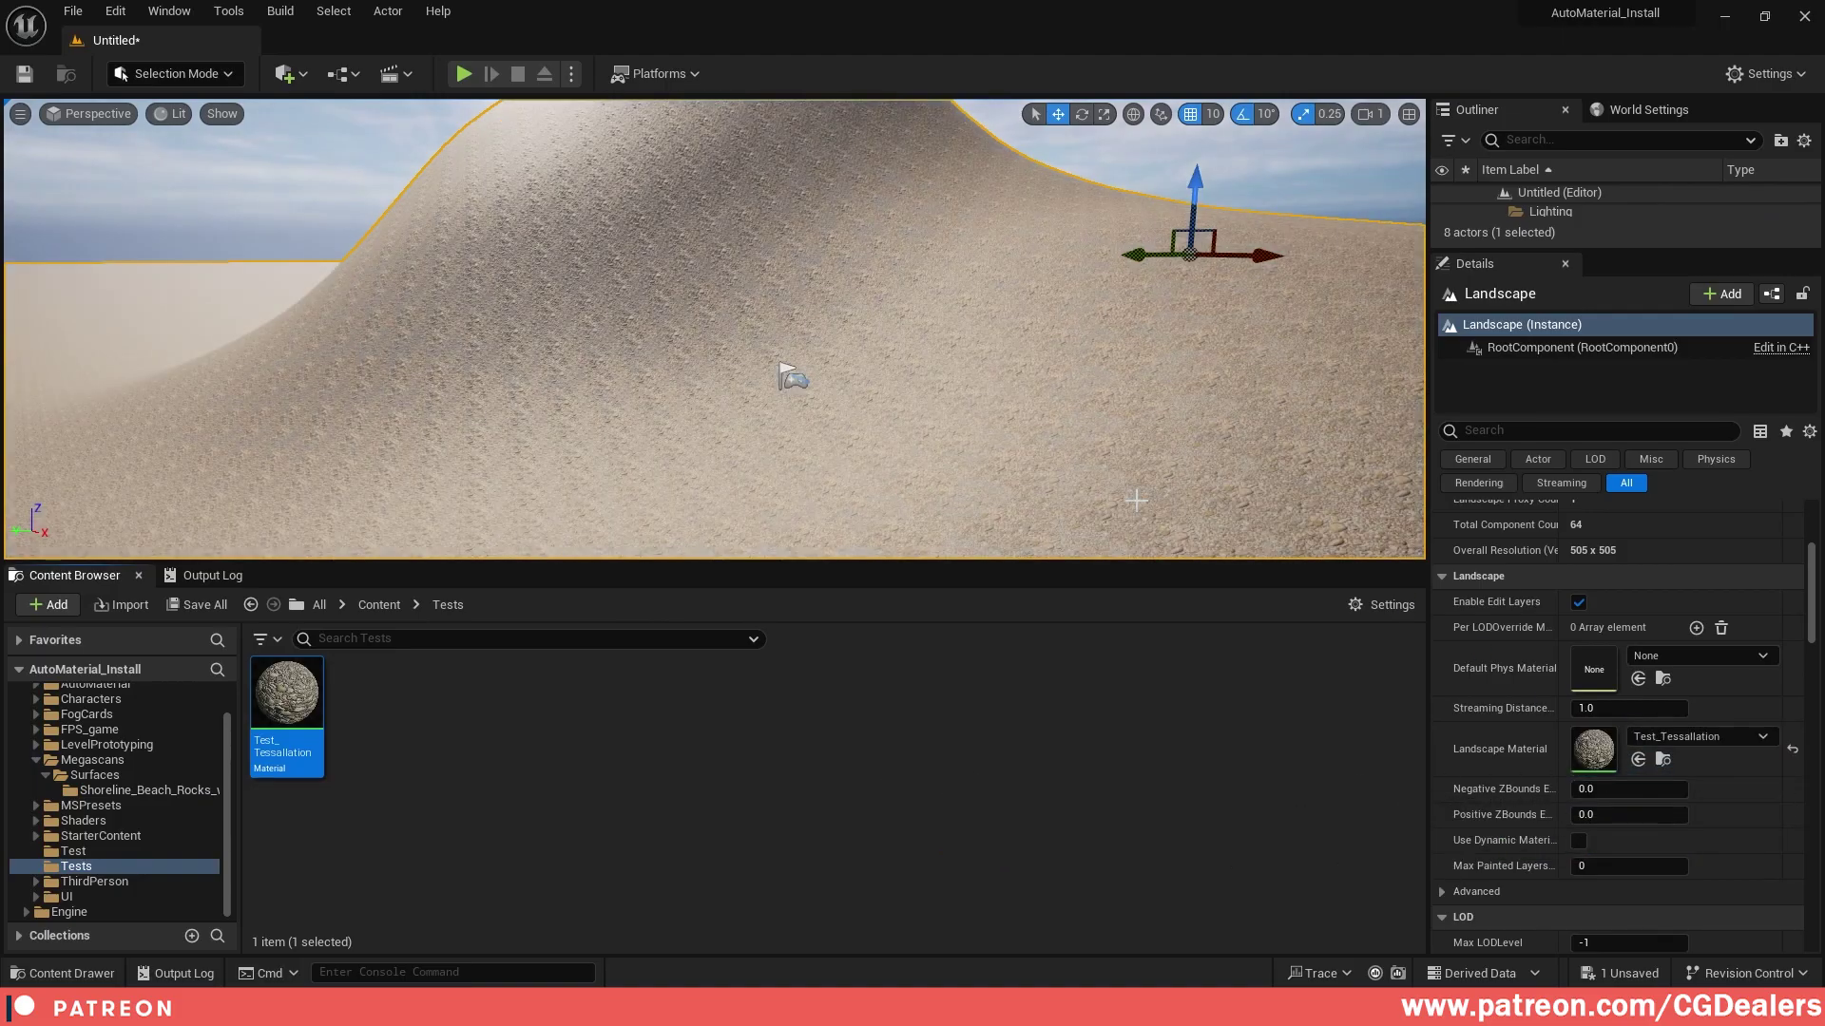
# Reopen the Test_Tessallation material in a maximized editor and add a TextureCoordinate node ahead of the Texture Samples
pyautogui.press('w')
pyautogui.moveTo(938, 378); pyautogui.dragTo(938, 378, button='right')
pyautogui.press('s')
pyautogui.moveTo(656, 338); pyautogui.dragTo(636, 339, button='right')
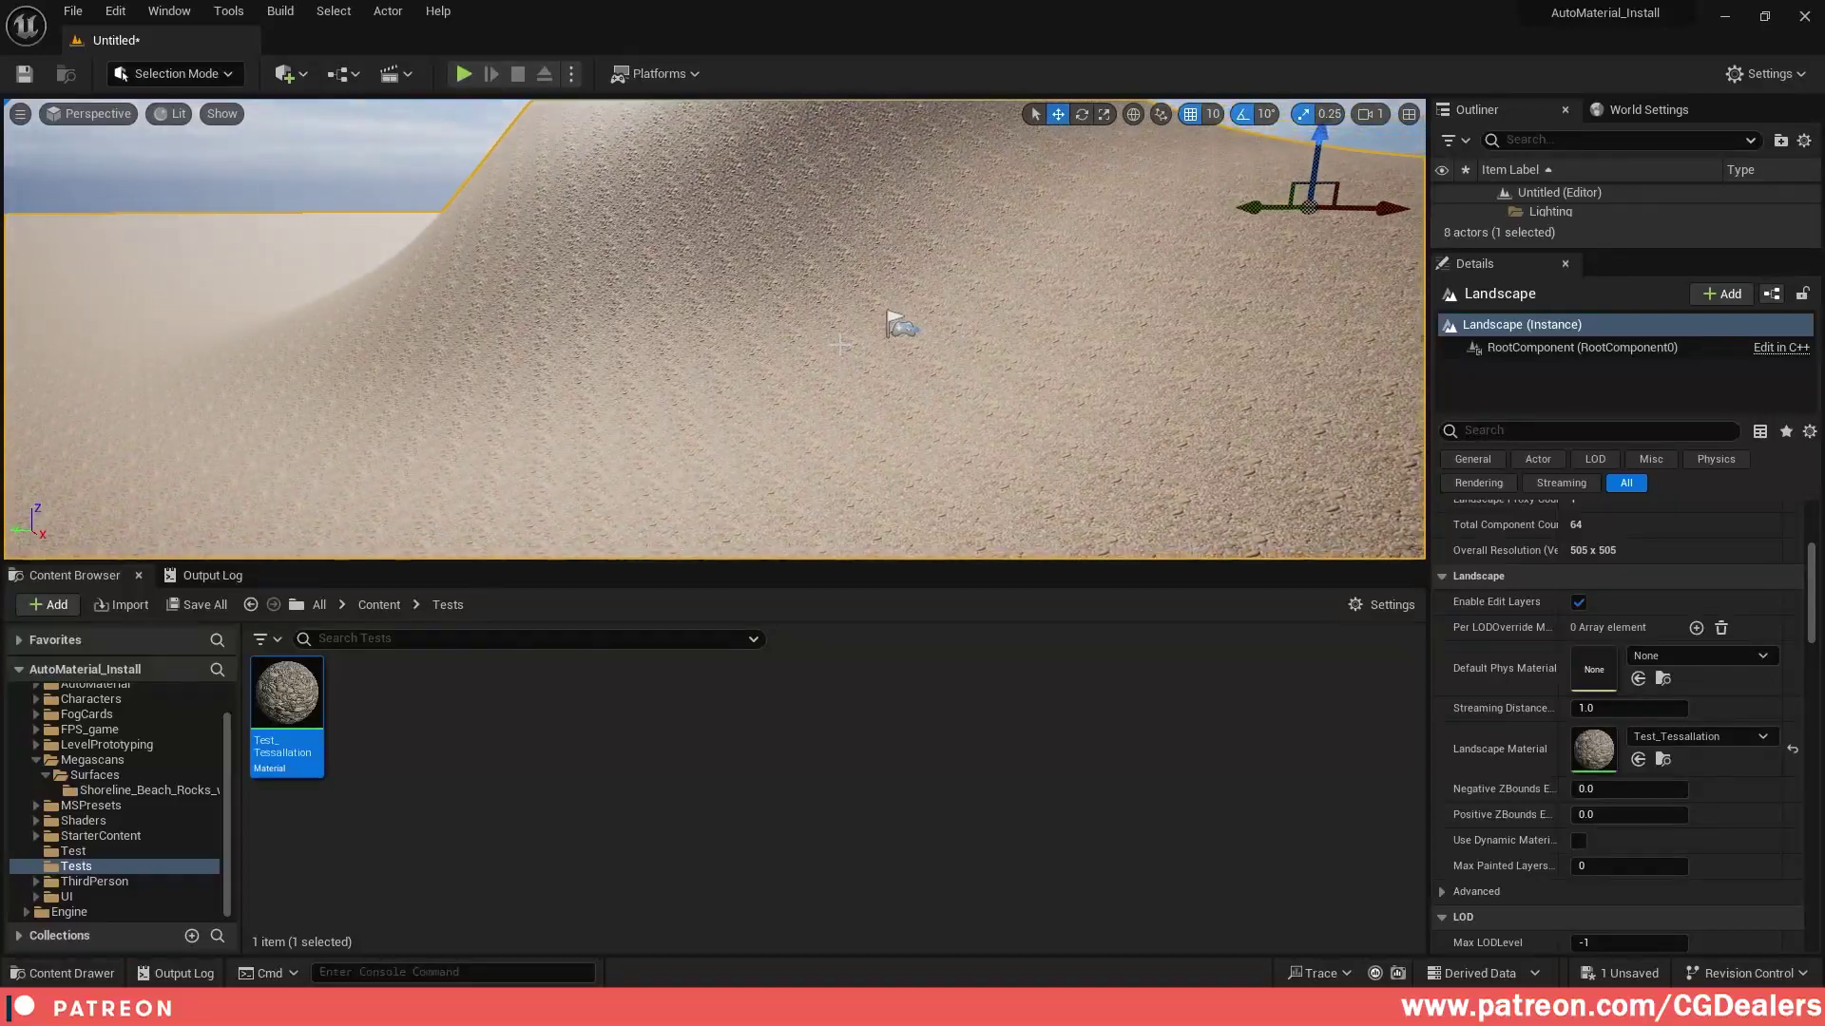
pyautogui.doubleClick(290, 703)
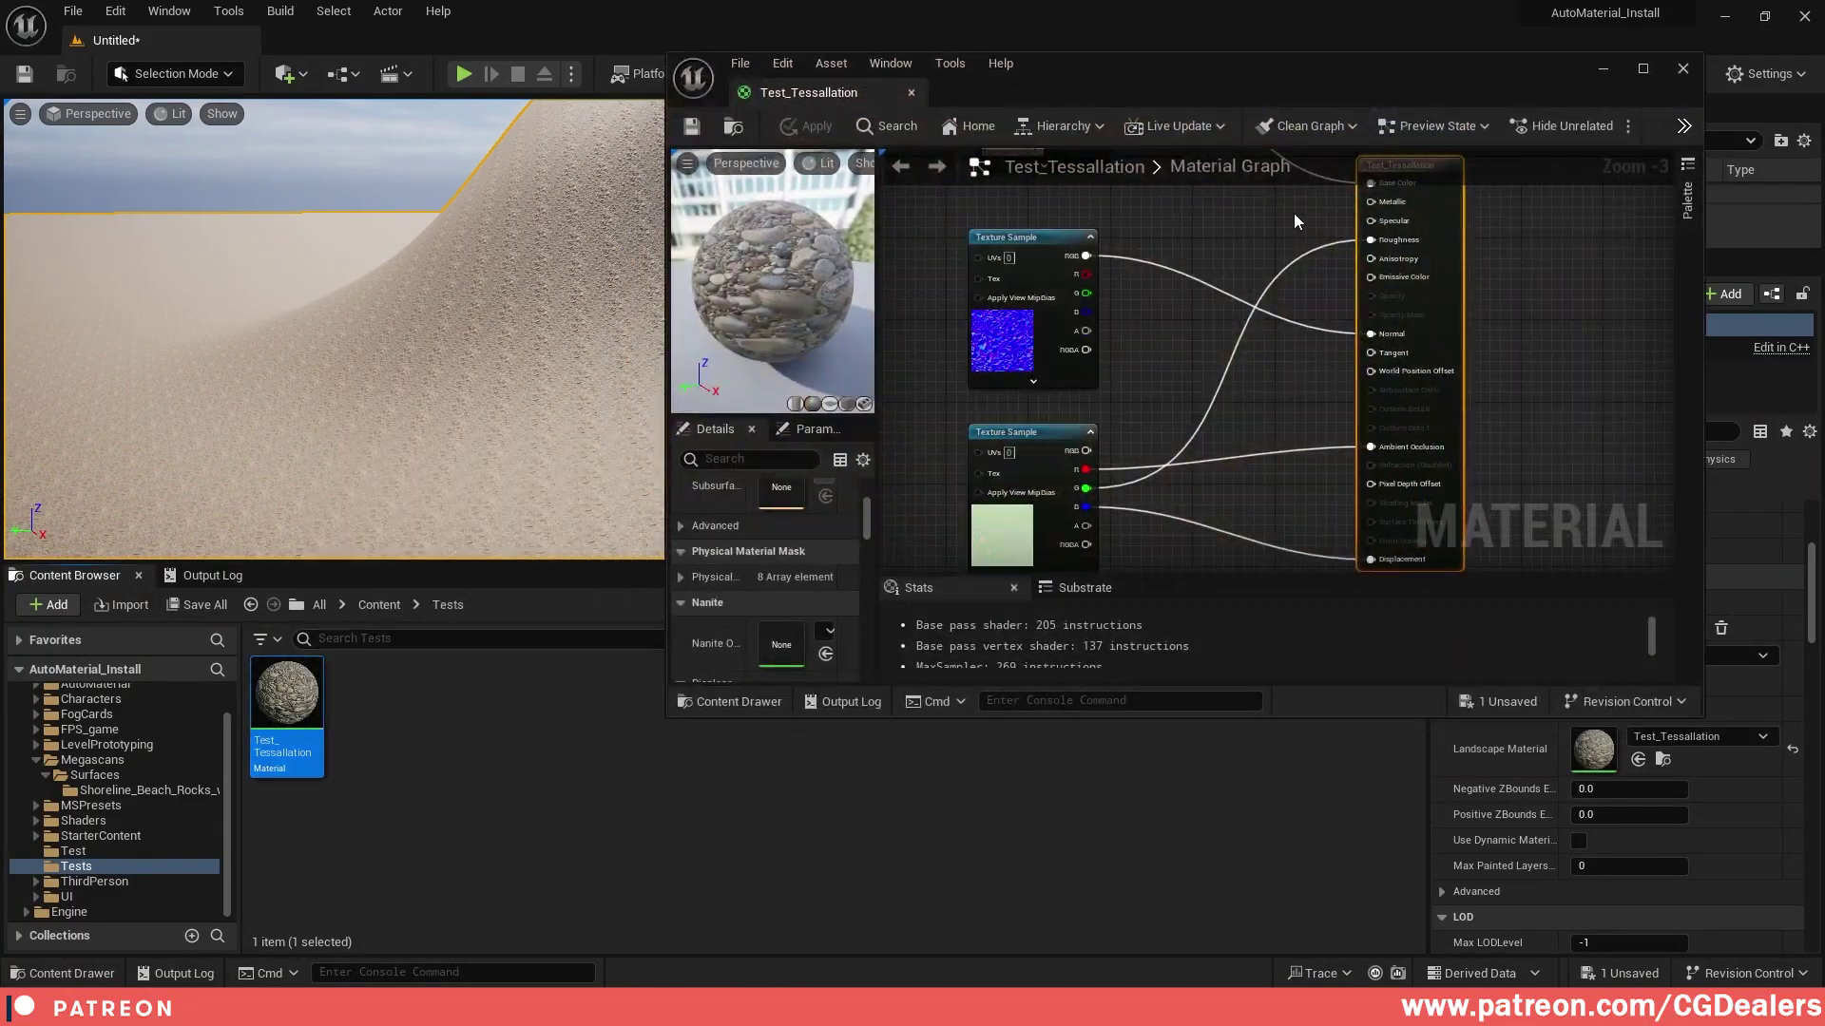
pyautogui.click(1651, 71)
pyautogui.moveTo(842, 344); pyautogui.dragTo(1506, 447, button='right')
pyautogui.click(914, 373)
pyautogui.rightClick(915, 376)
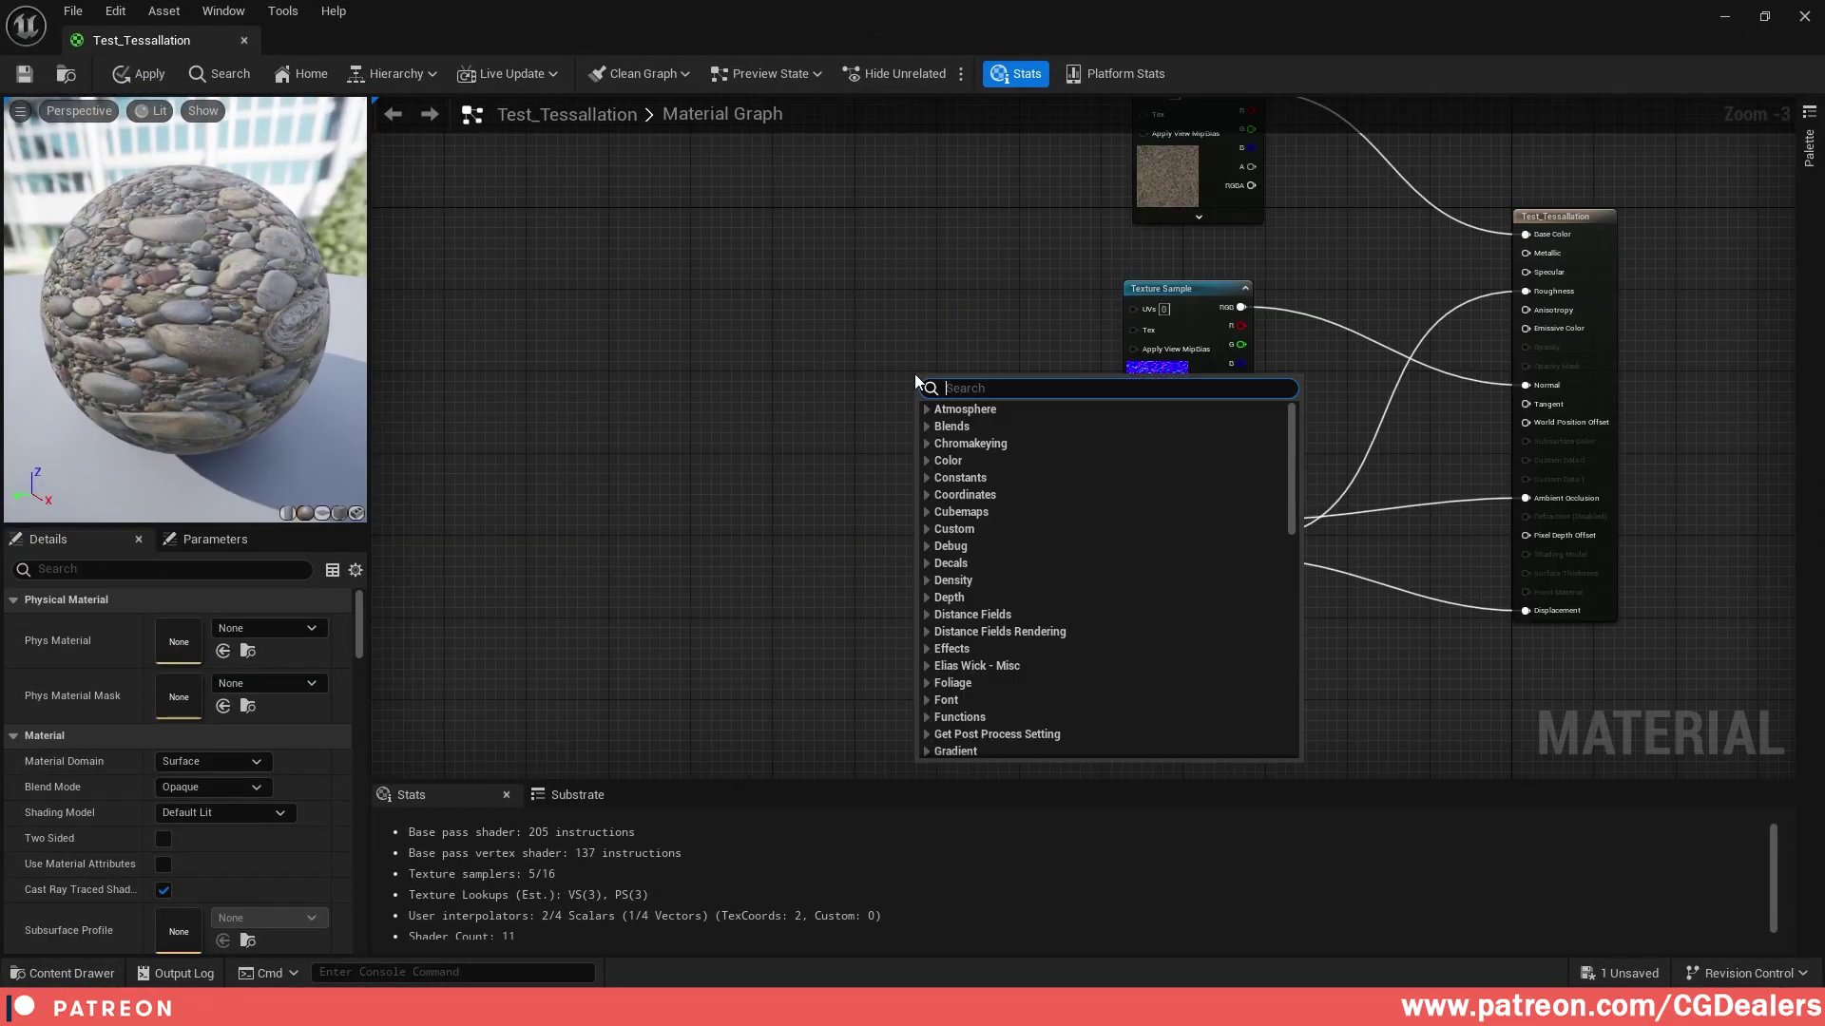
pyautogui.write('texturec')
pyautogui.press('Up')
pyautogui.press('Up')
pyautogui.press('Up')
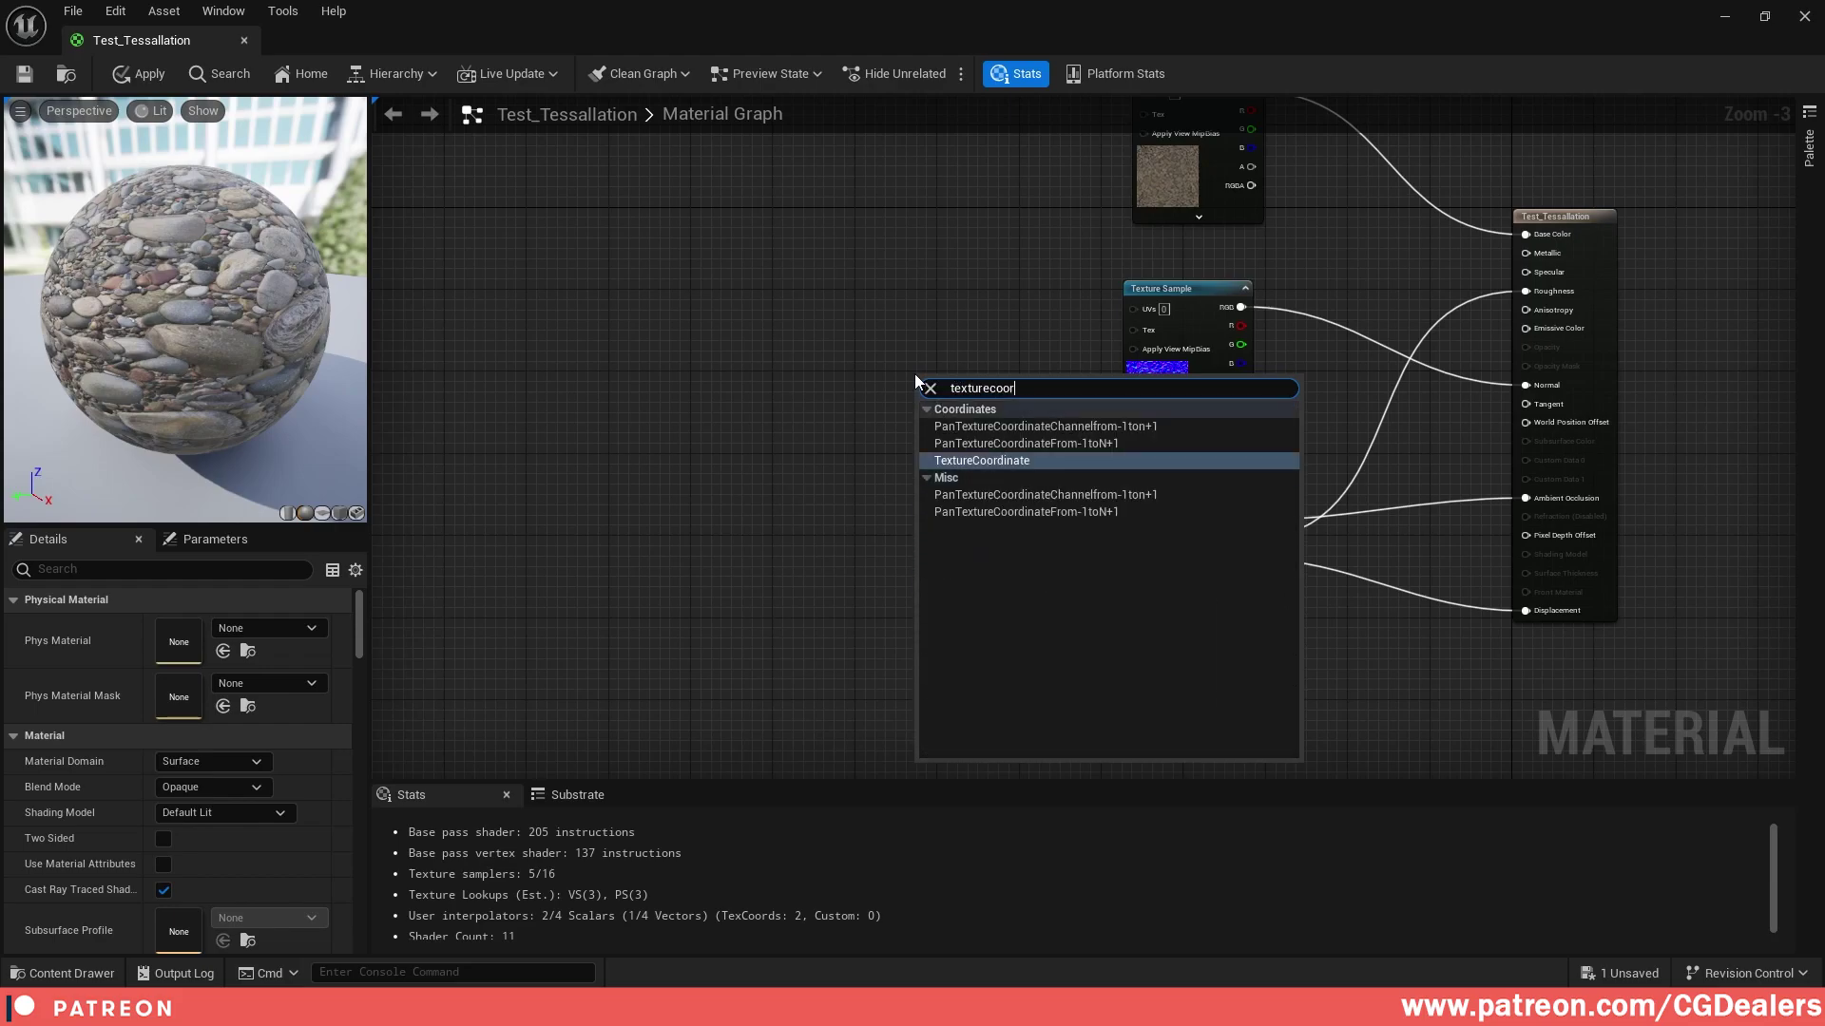
pyautogui.press('Return')
# Connect the TexCoord node to the UVs inputs of all three Texture Samples
pyautogui.press('Home')
pyautogui.moveTo(767, 519); pyautogui.dragTo(938, 224)
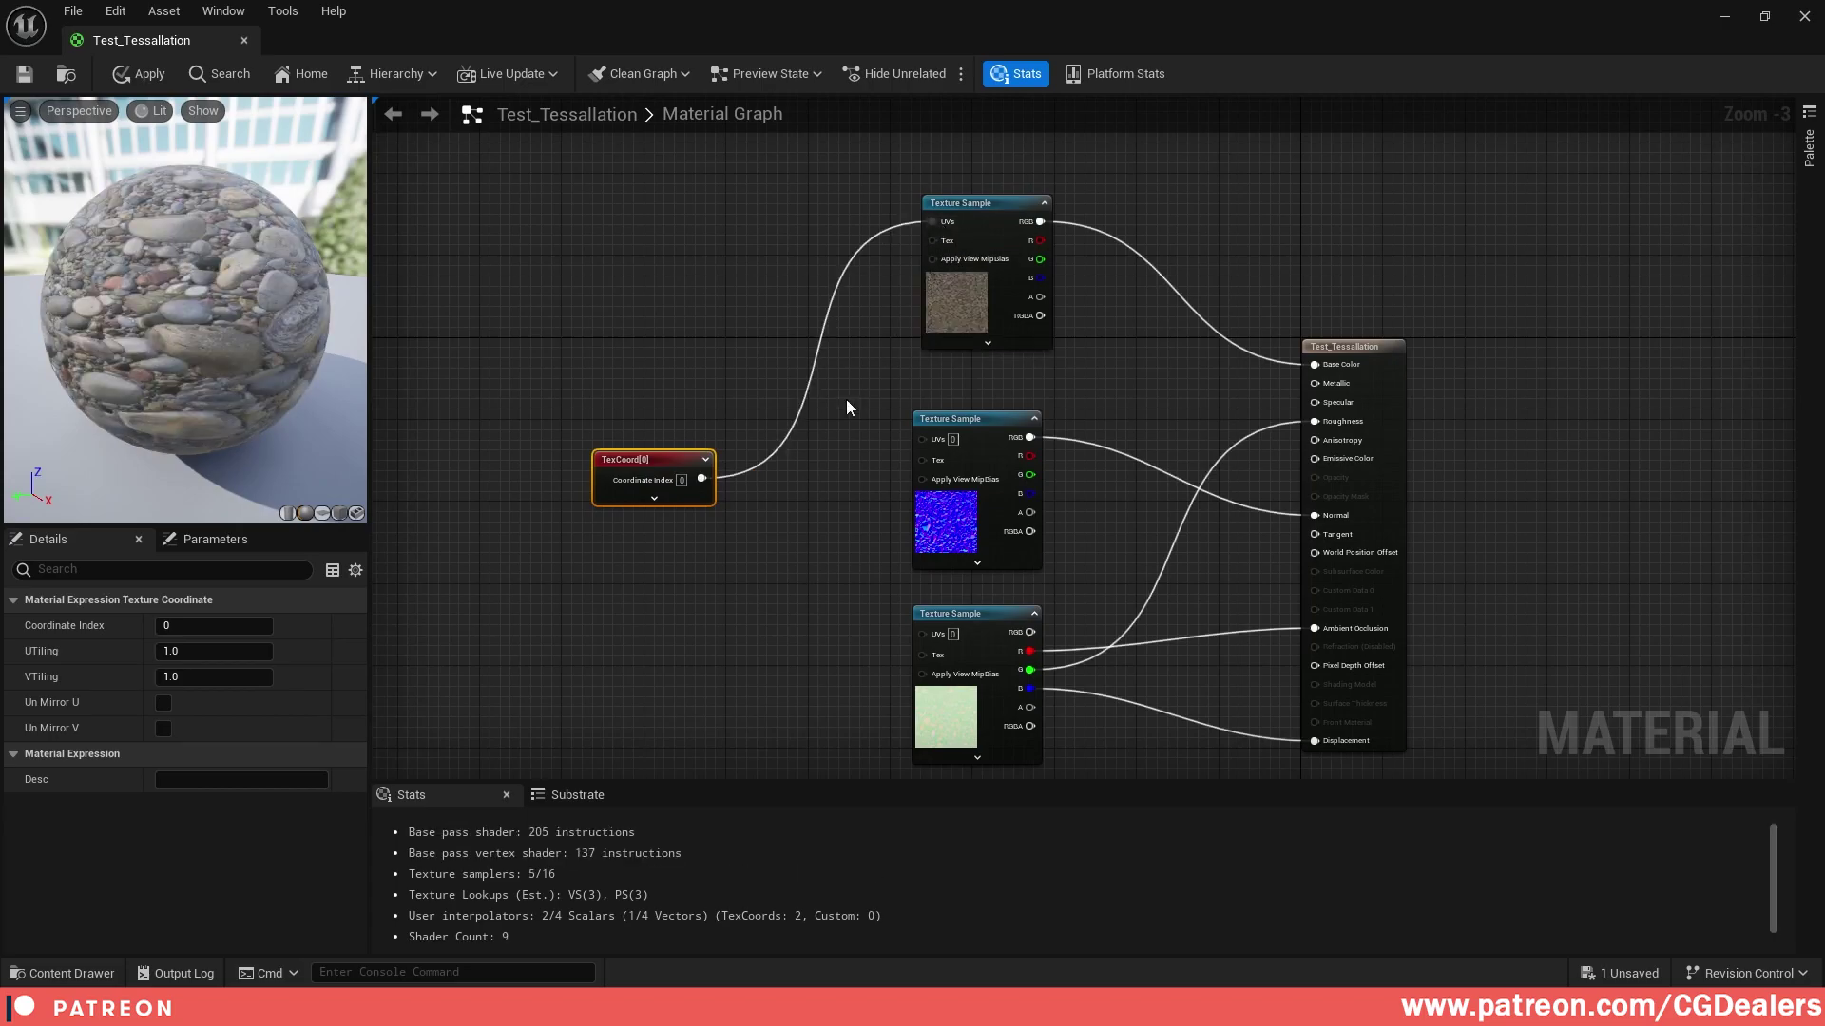
pyautogui.moveTo(703, 478); pyautogui.dragTo(930, 437)
pyautogui.moveTo(760, 485); pyautogui.dragTo(738, 407, button='right')
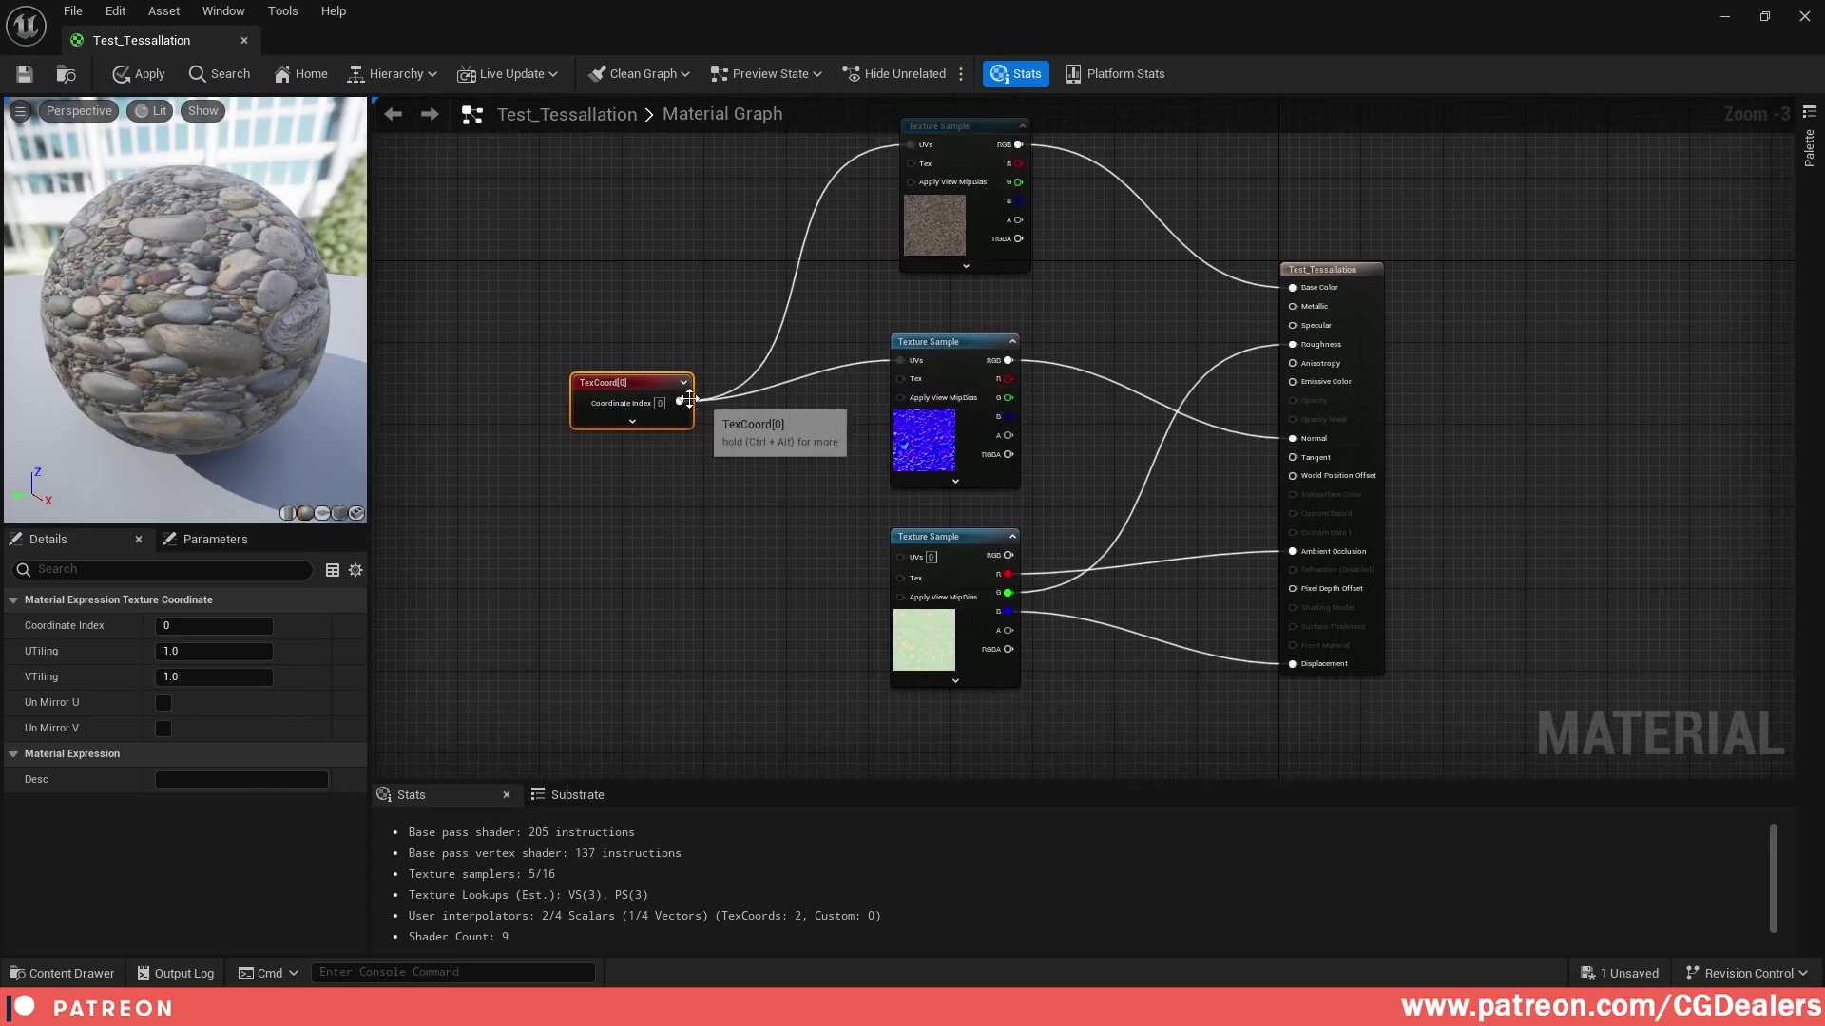
pyautogui.moveTo(646, 381)
pyautogui.mouseDown()
pyautogui.moveTo(699, 412)
pyautogui.moveTo(637, 381)
pyautogui.mouseUp()
pyautogui.moveTo(669, 401); pyautogui.dragTo(906, 561)
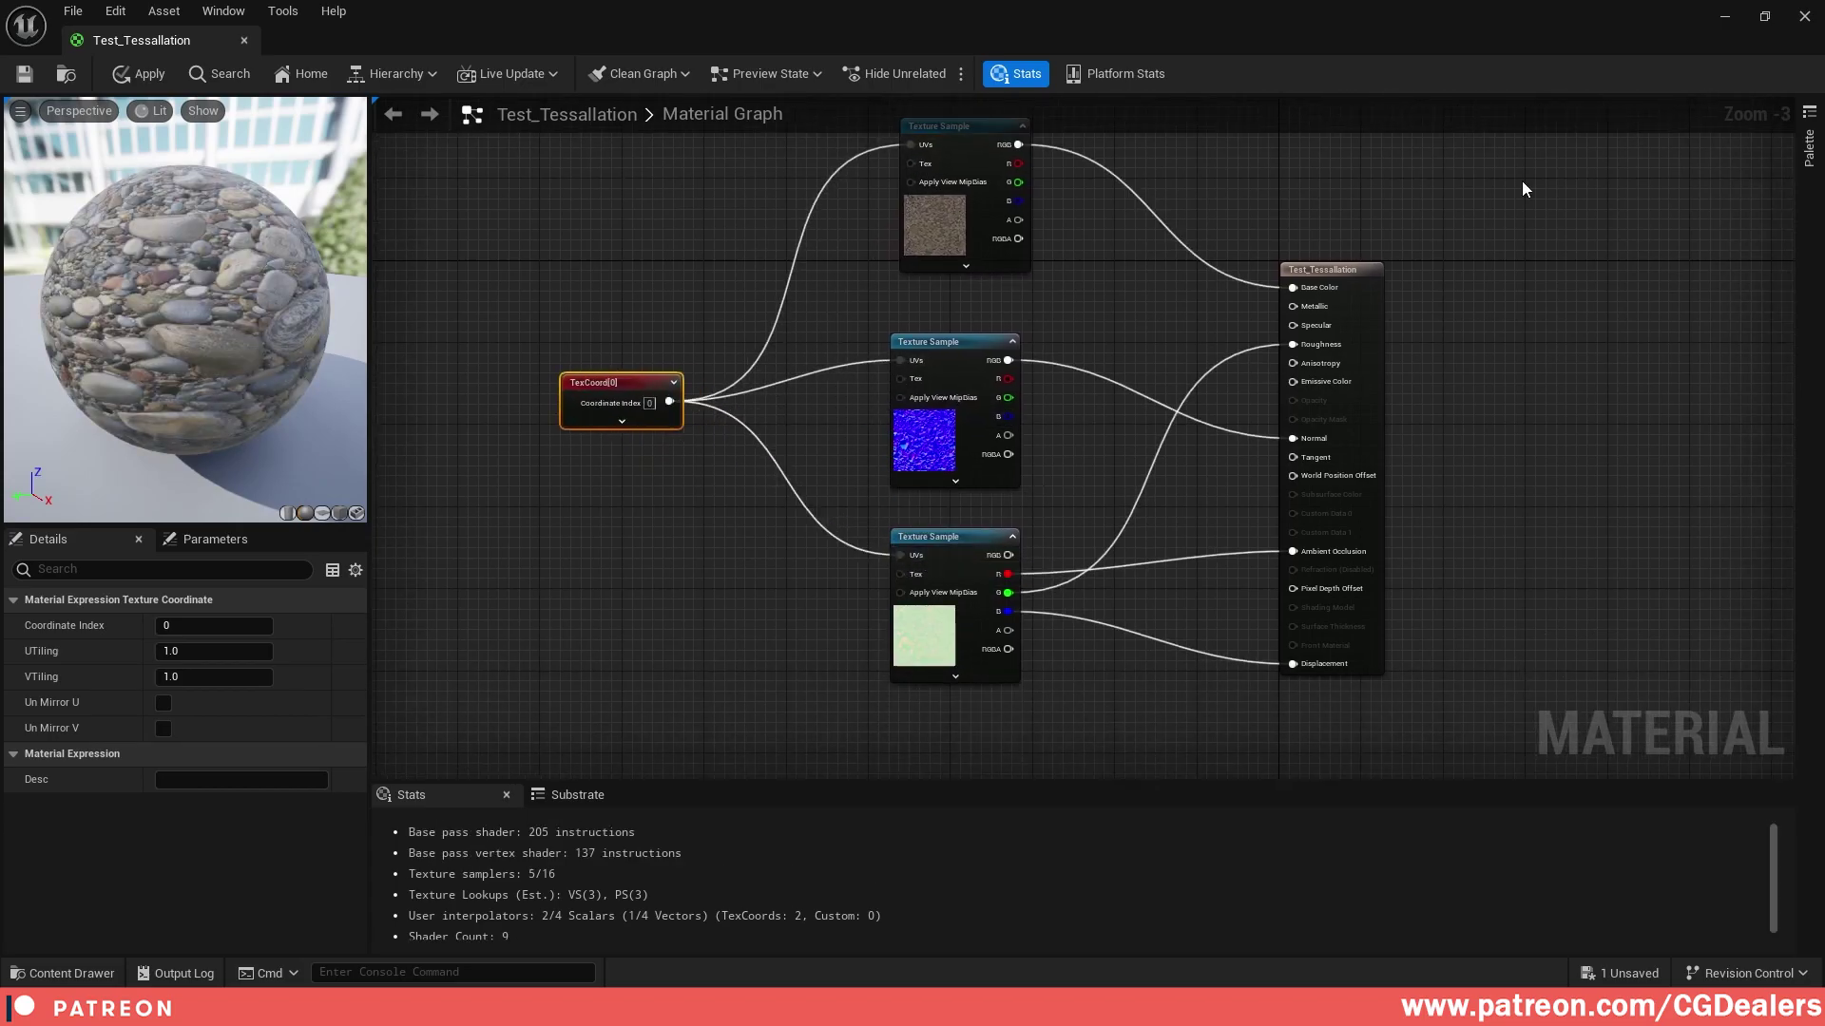
# Set the TexCoord node's UTiling and VTiling to 0.2 in the floating editor window, and save the material
pyautogui.click(1765, 19)
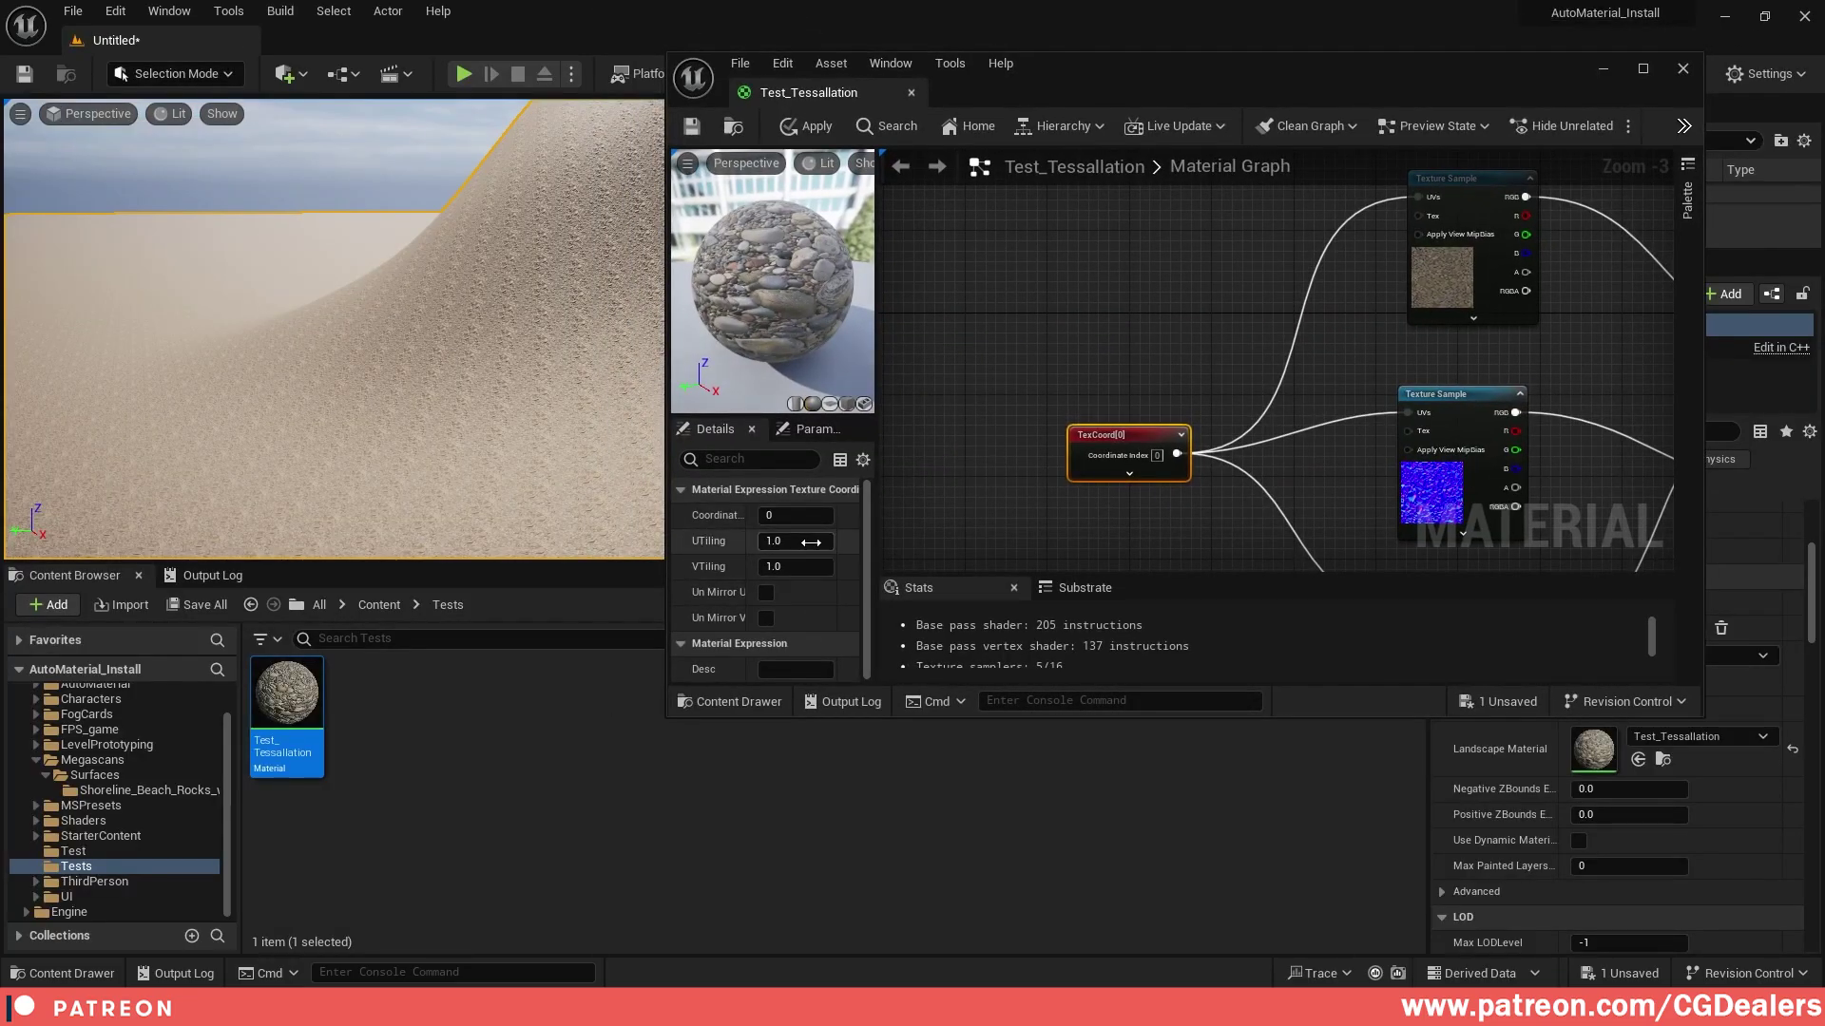
pyautogui.press('Tab')
pyautogui.write('.2')
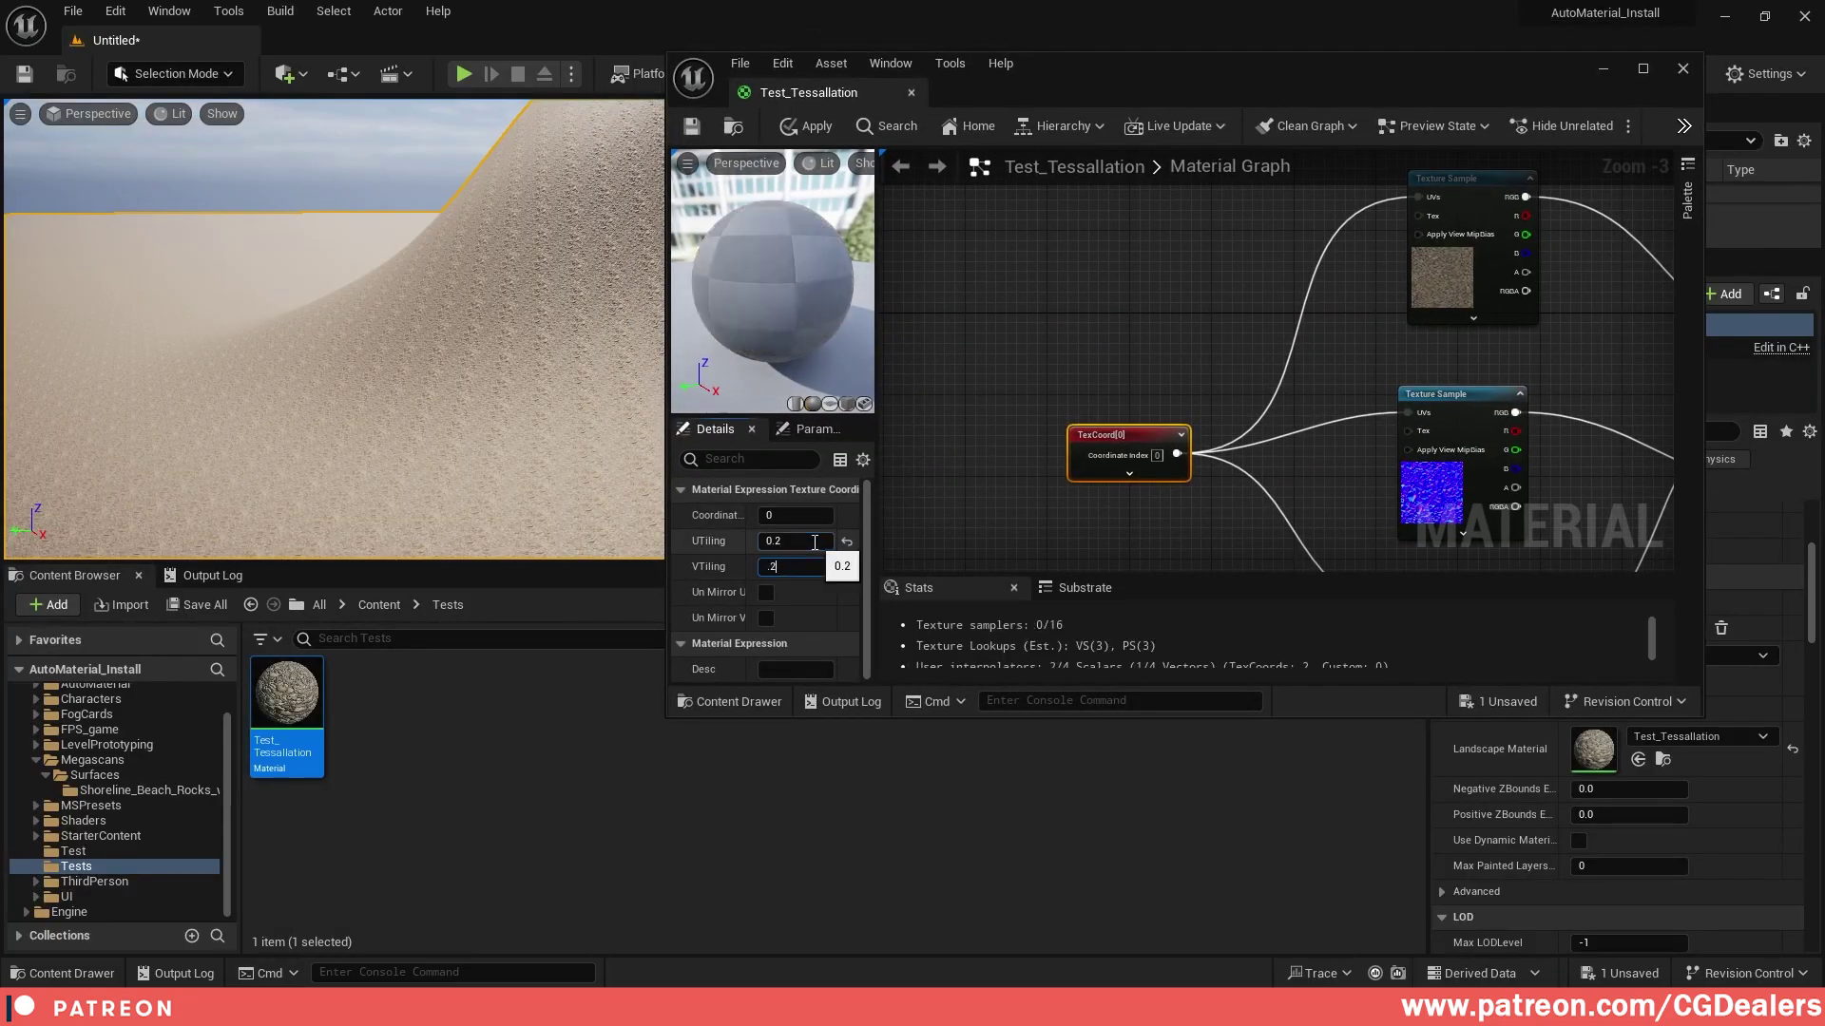
pyautogui.click(691, 127)
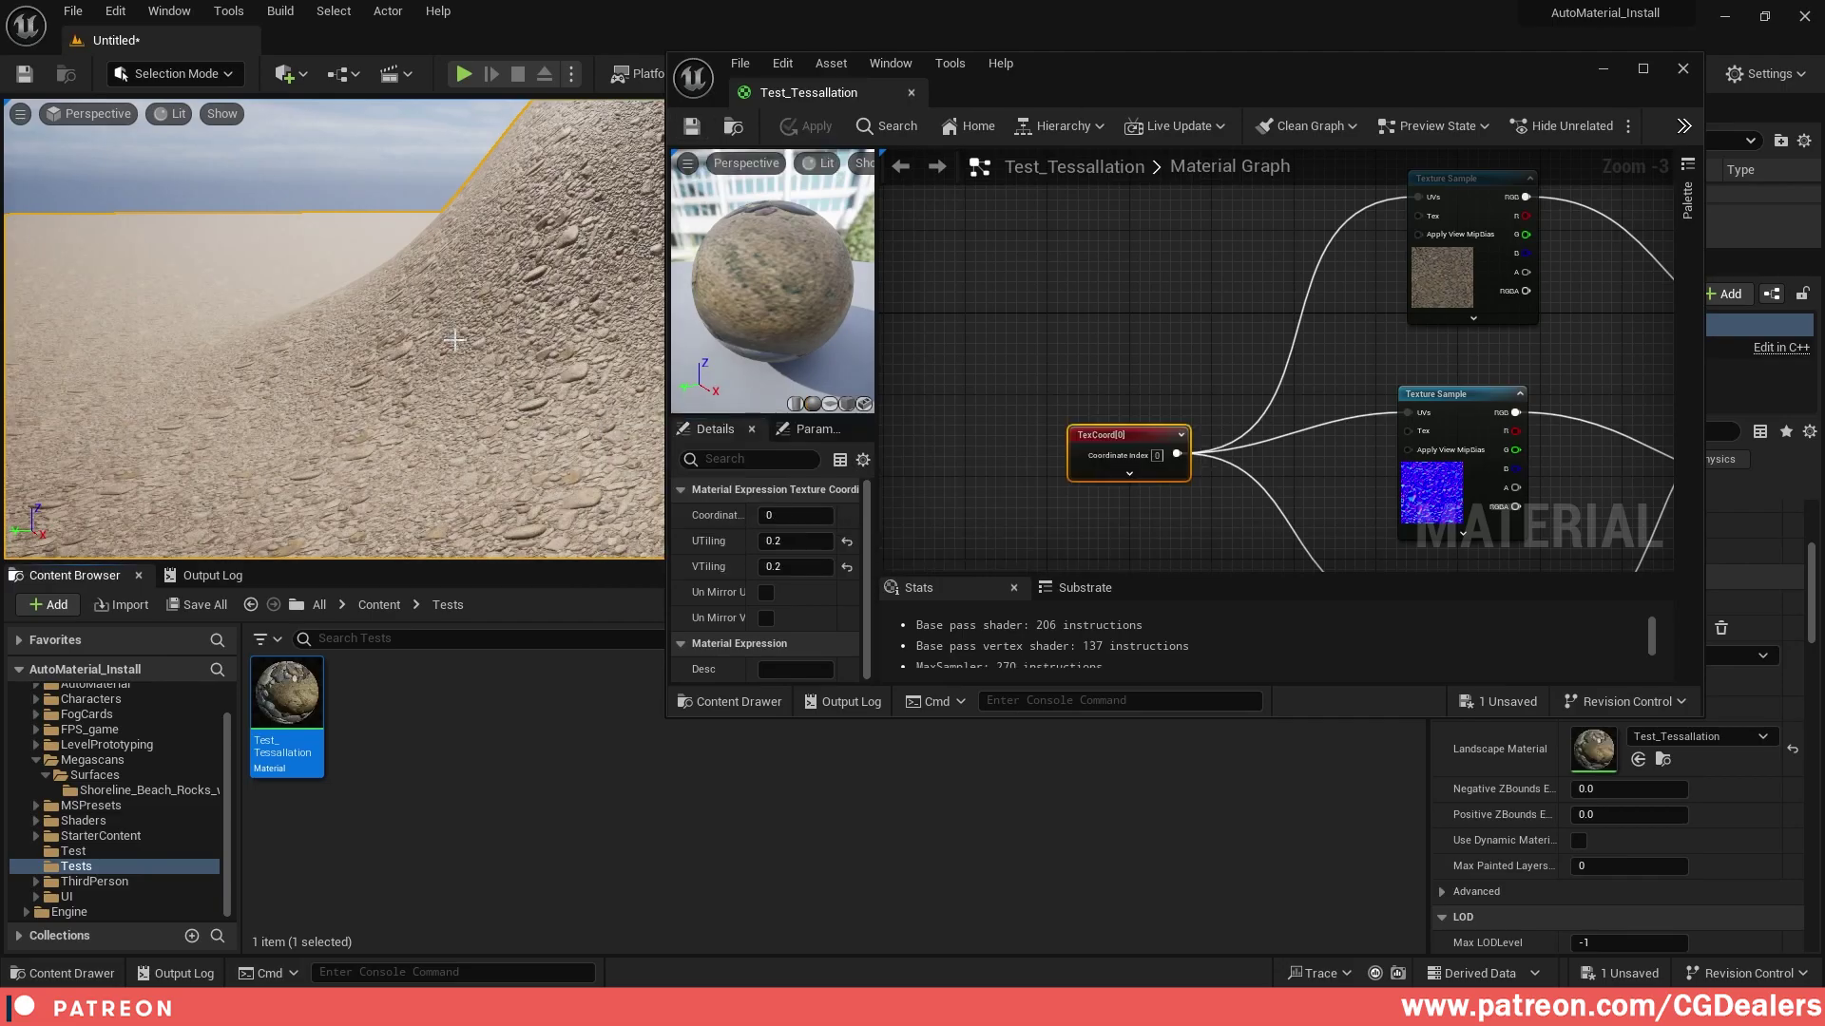
# Minimize the material editor, play-test the level to check the stone scale on the landscape, and stop the session
pyautogui.click(1603, 68)
pyautogui.moveTo(951, 314); pyautogui.dragTo(1150, 323, button='right')
pyautogui.click(462, 73)
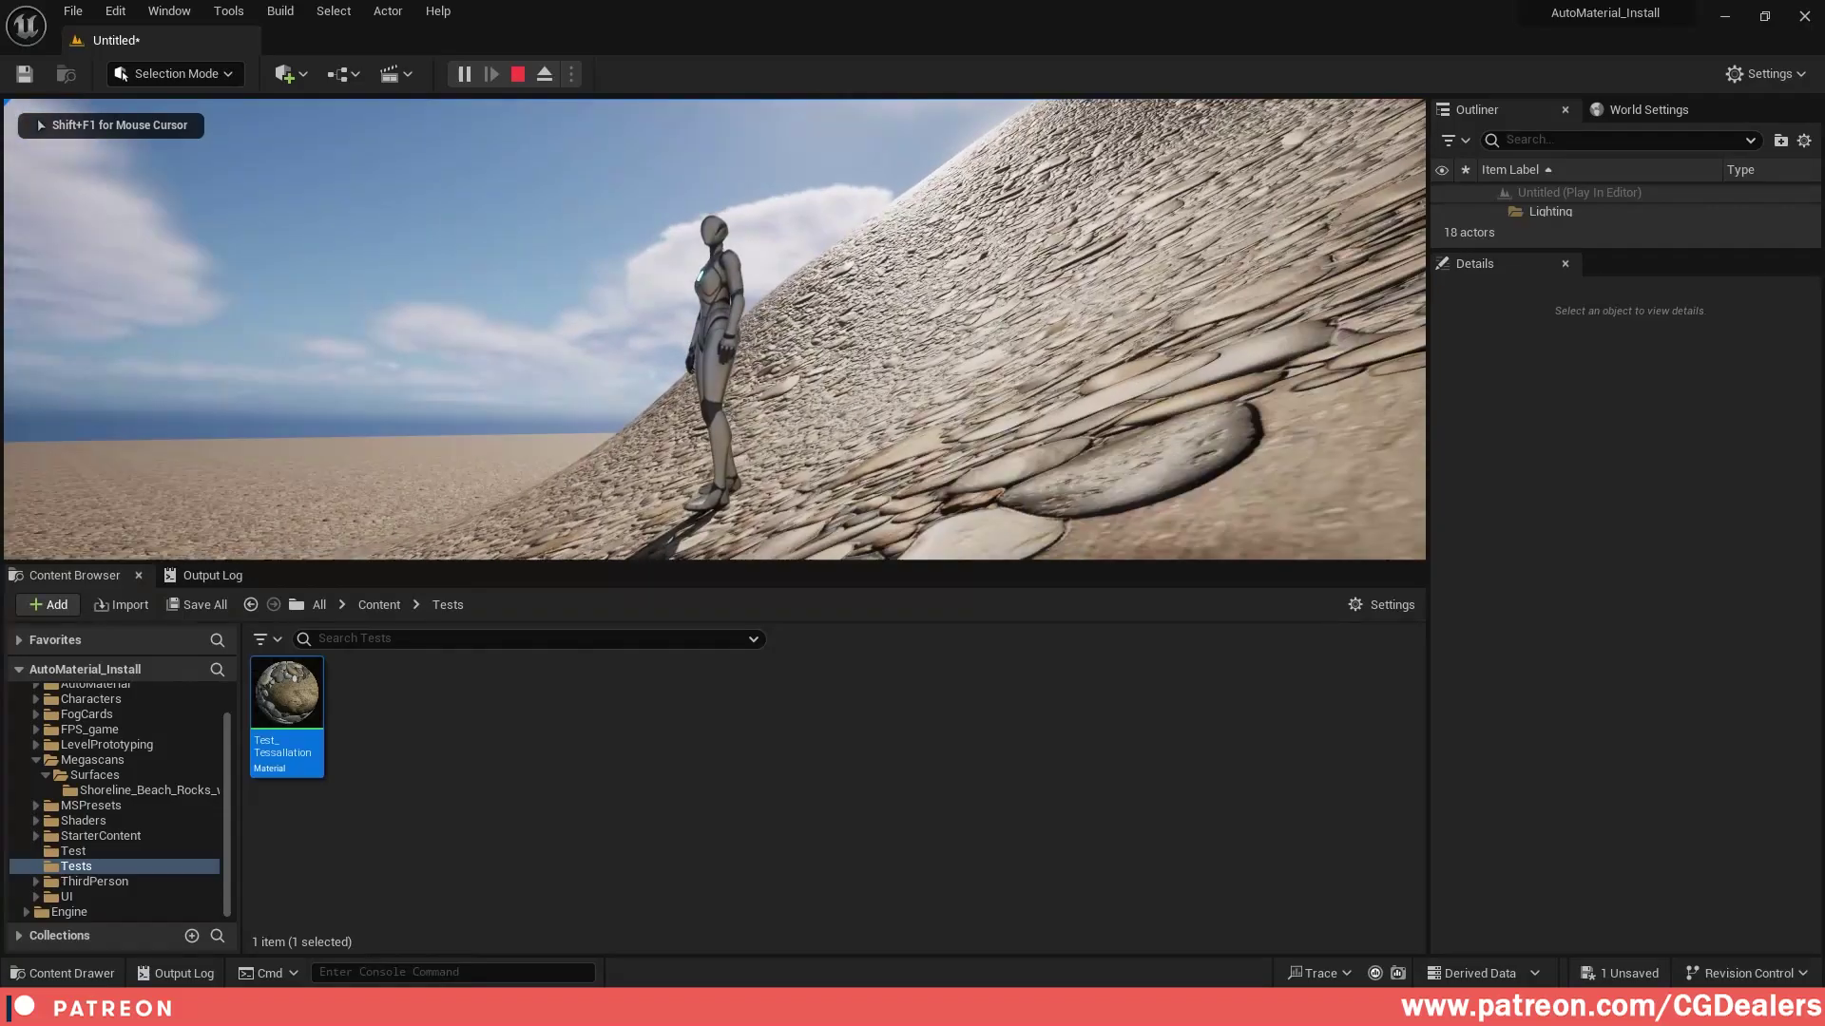
pyautogui.press('w')
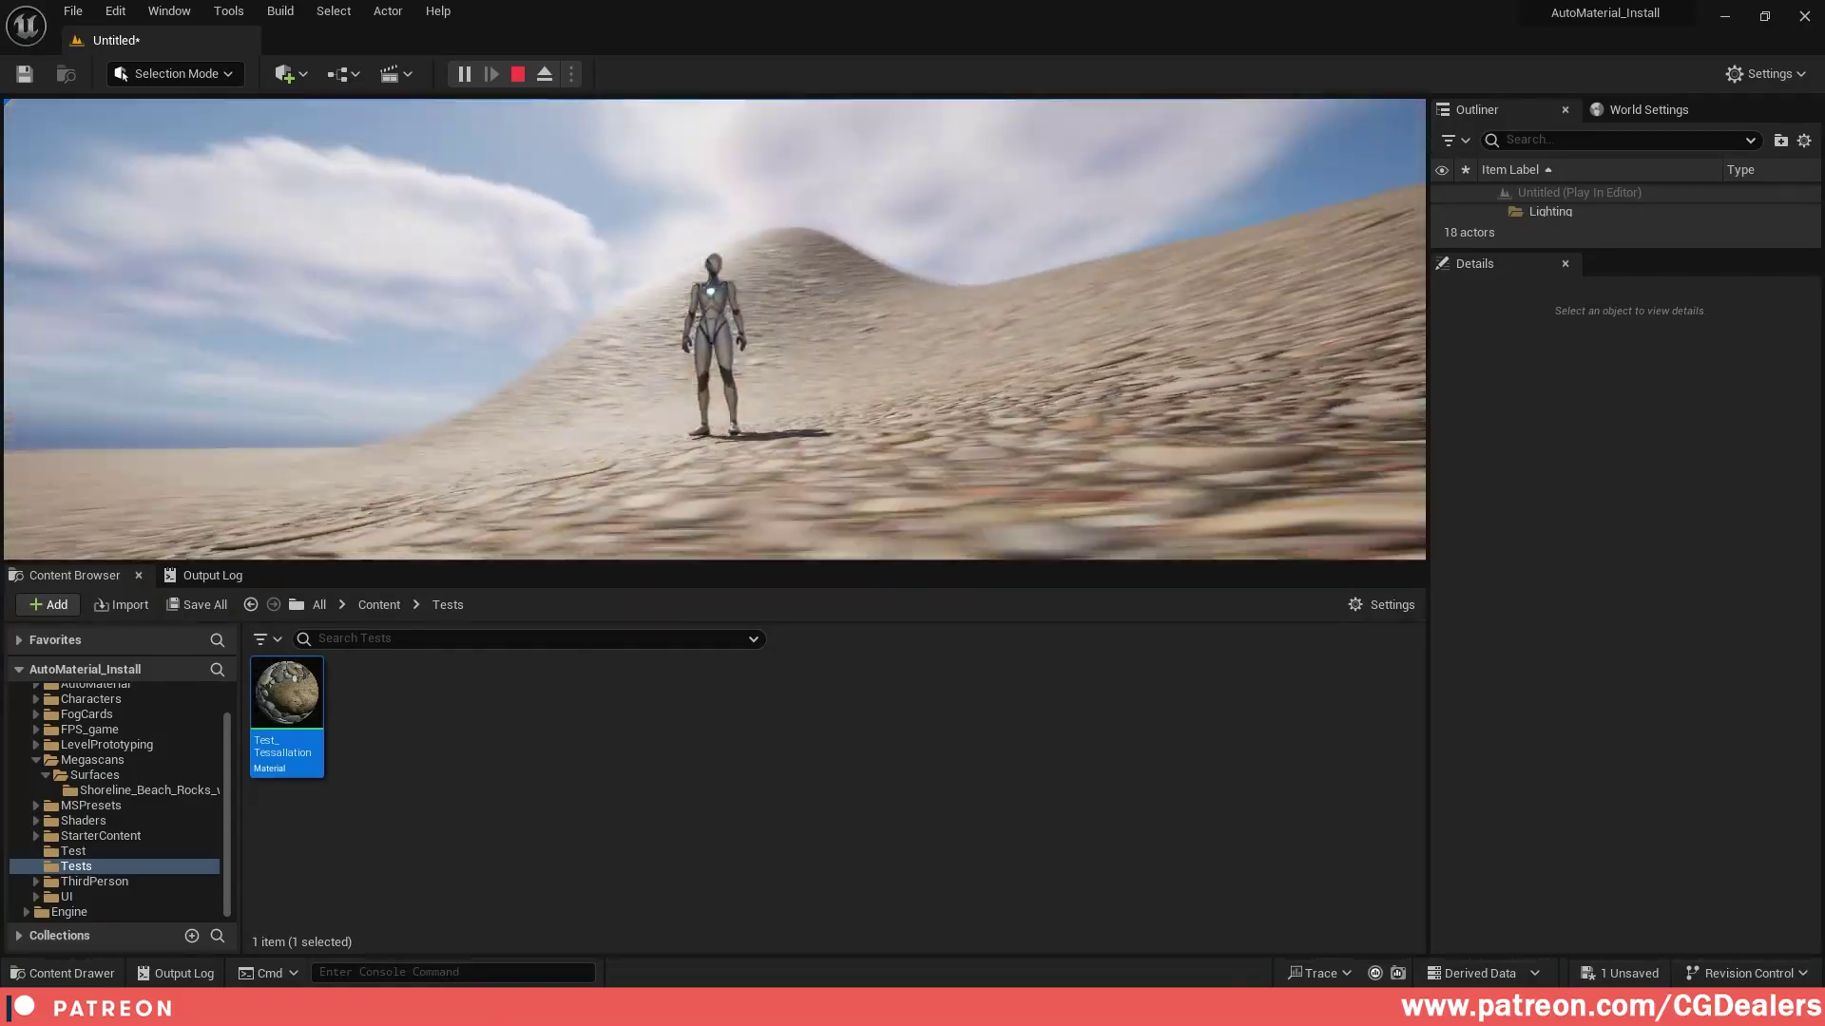
pyautogui.press('Escape')
# Reopen the Test_Tessallation material to review its Displacement connection, and minimize the editor again
pyautogui.moveTo(808, 394); pyautogui.dragTo(1074, 418, button='right')
pyautogui.doubleClick(290, 703)
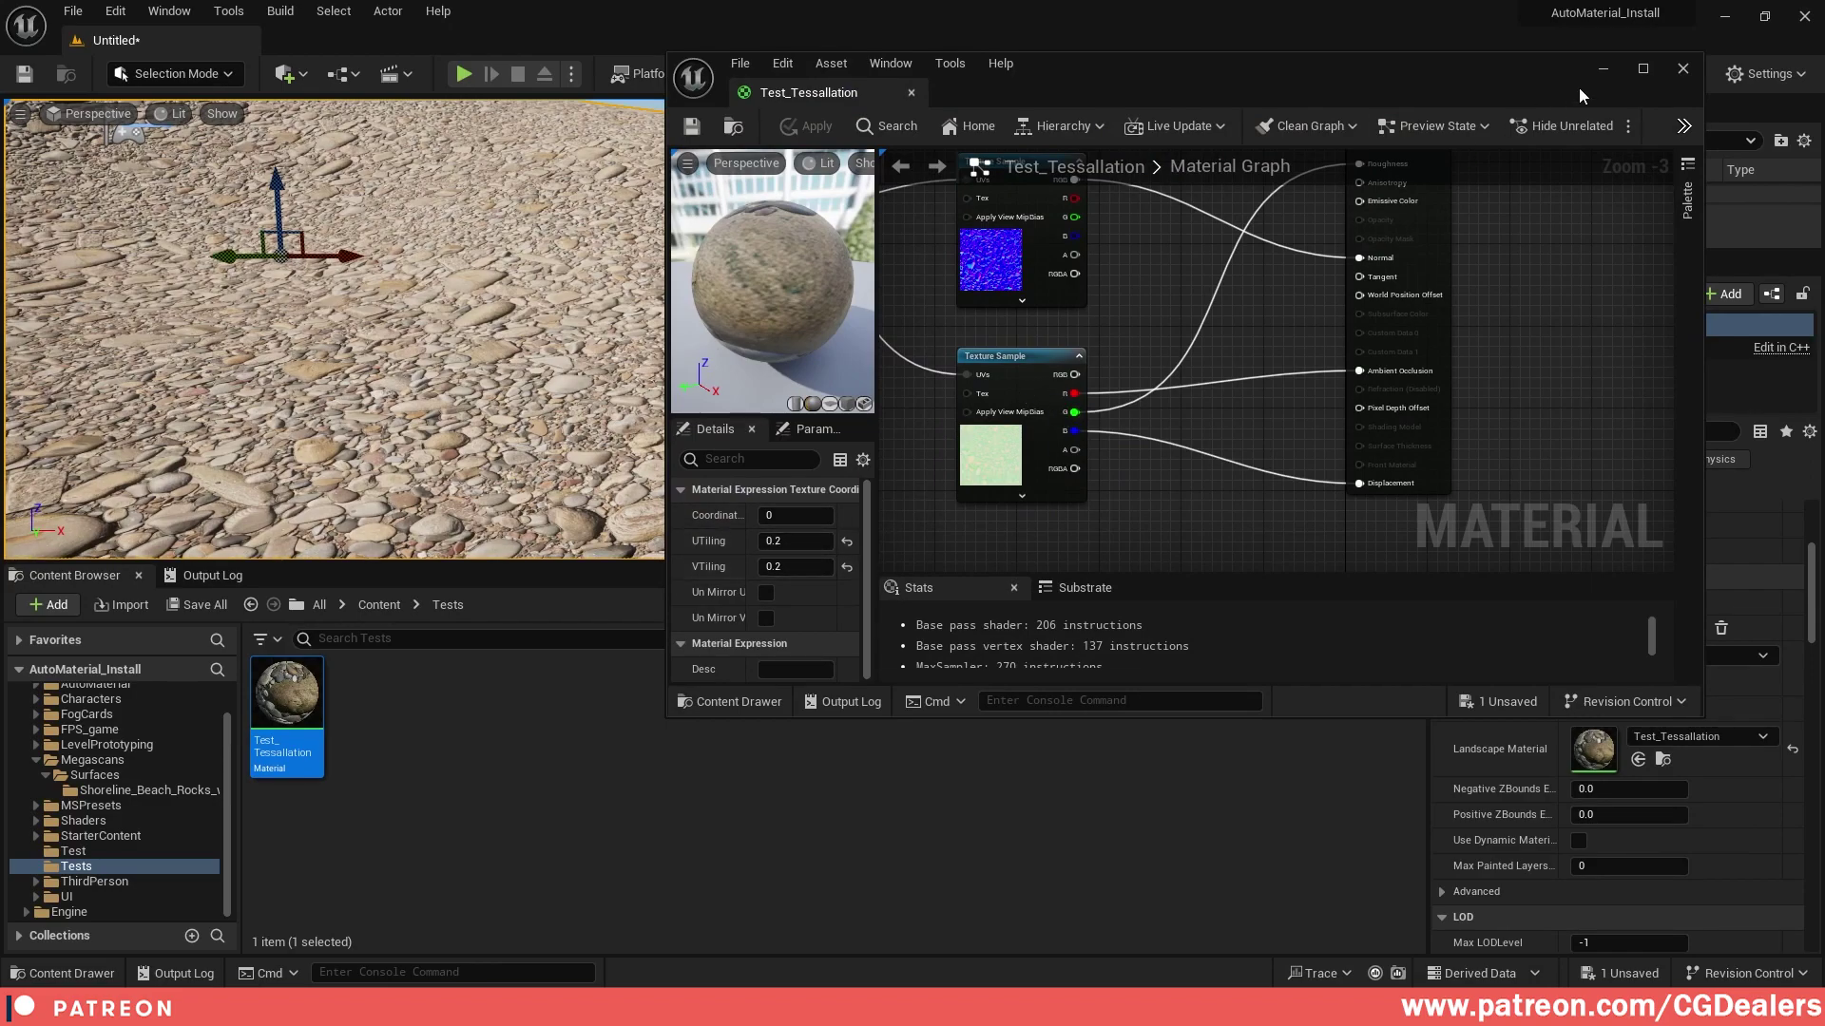
pyautogui.click(1606, 70)
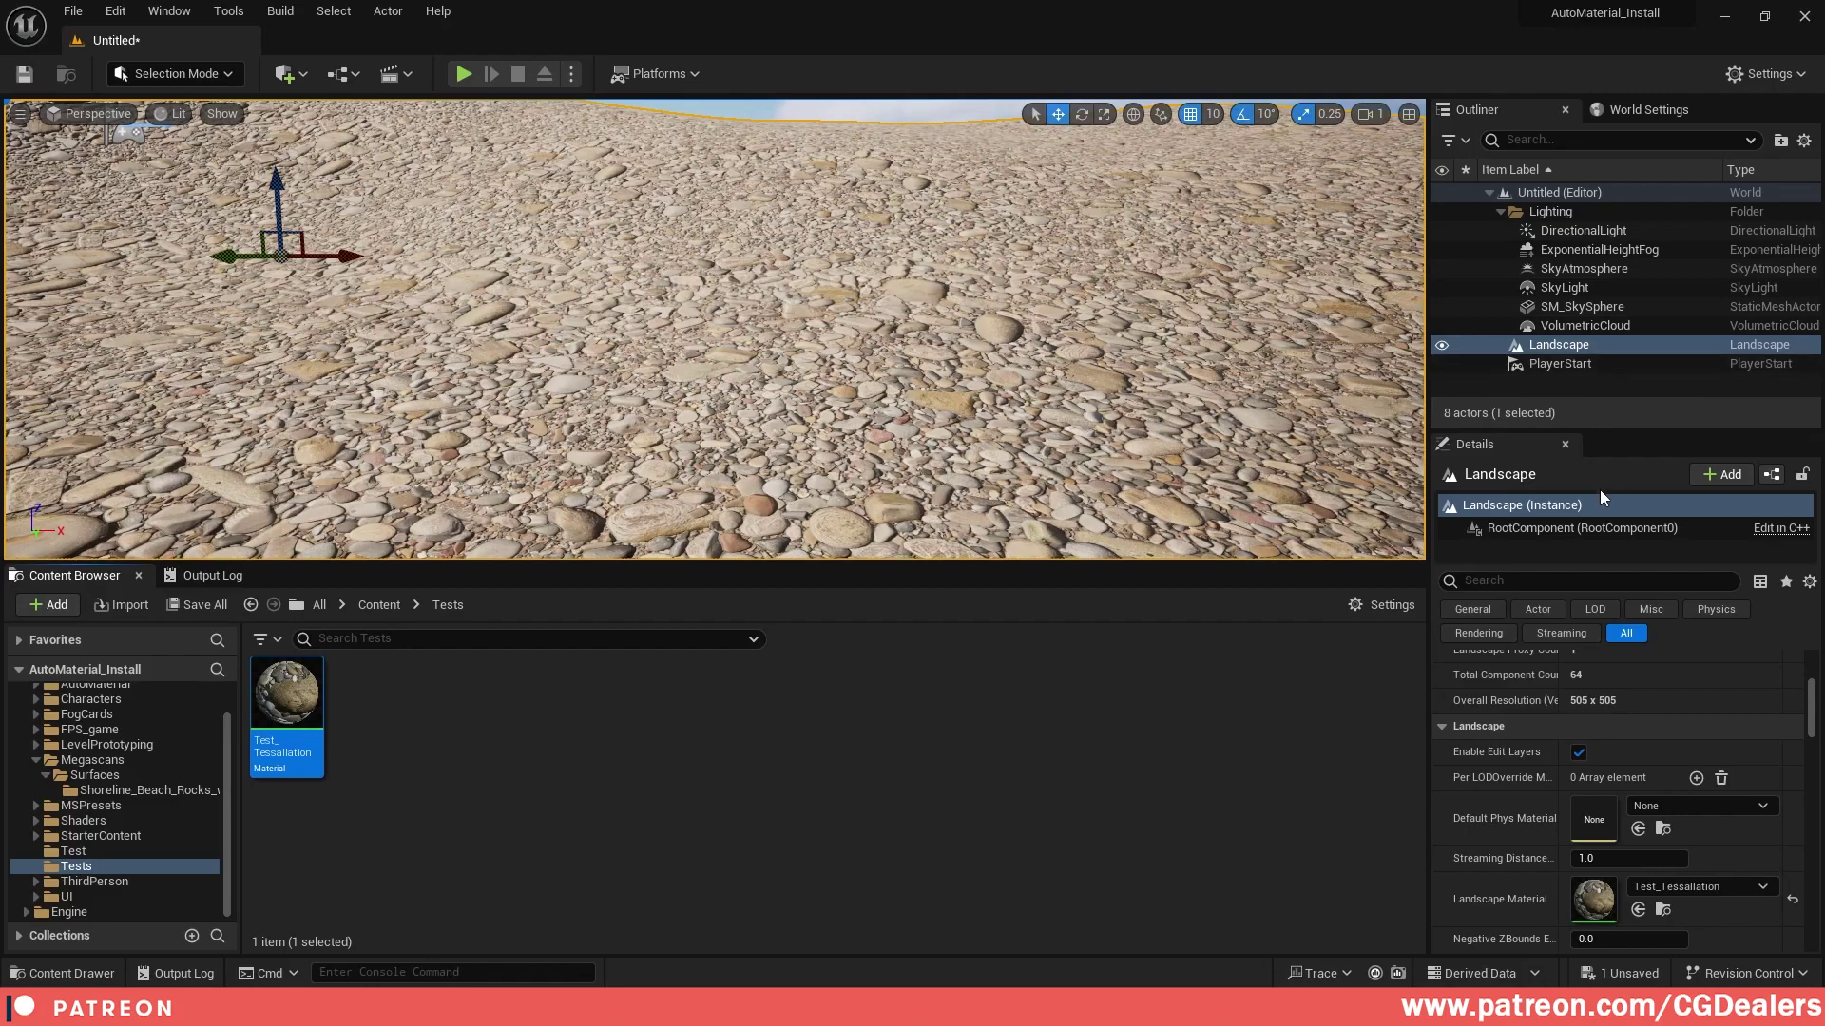
# Filter the Landscape actor's properties by "nanite" and turn on Enable Nanite
pyautogui.moveTo(1635, 428); pyautogui.dragTo(1634, 340)
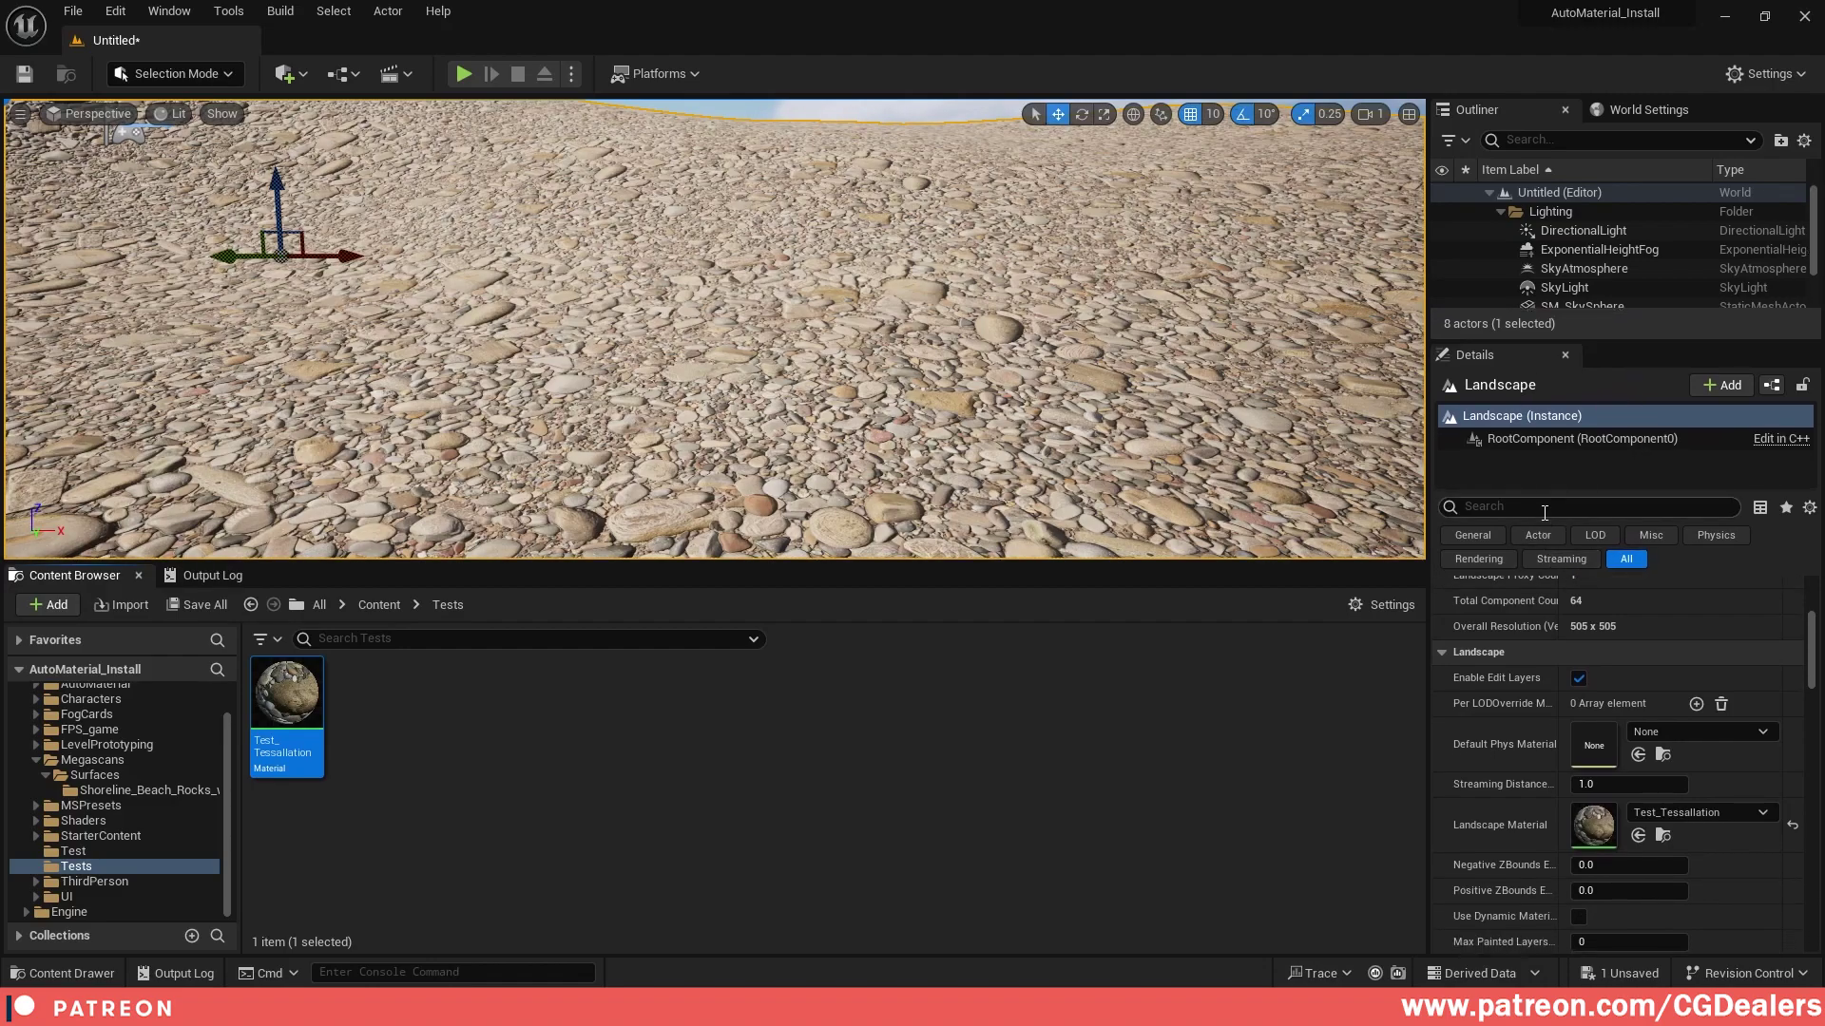
pyautogui.scroll(-3, 1564, 259)
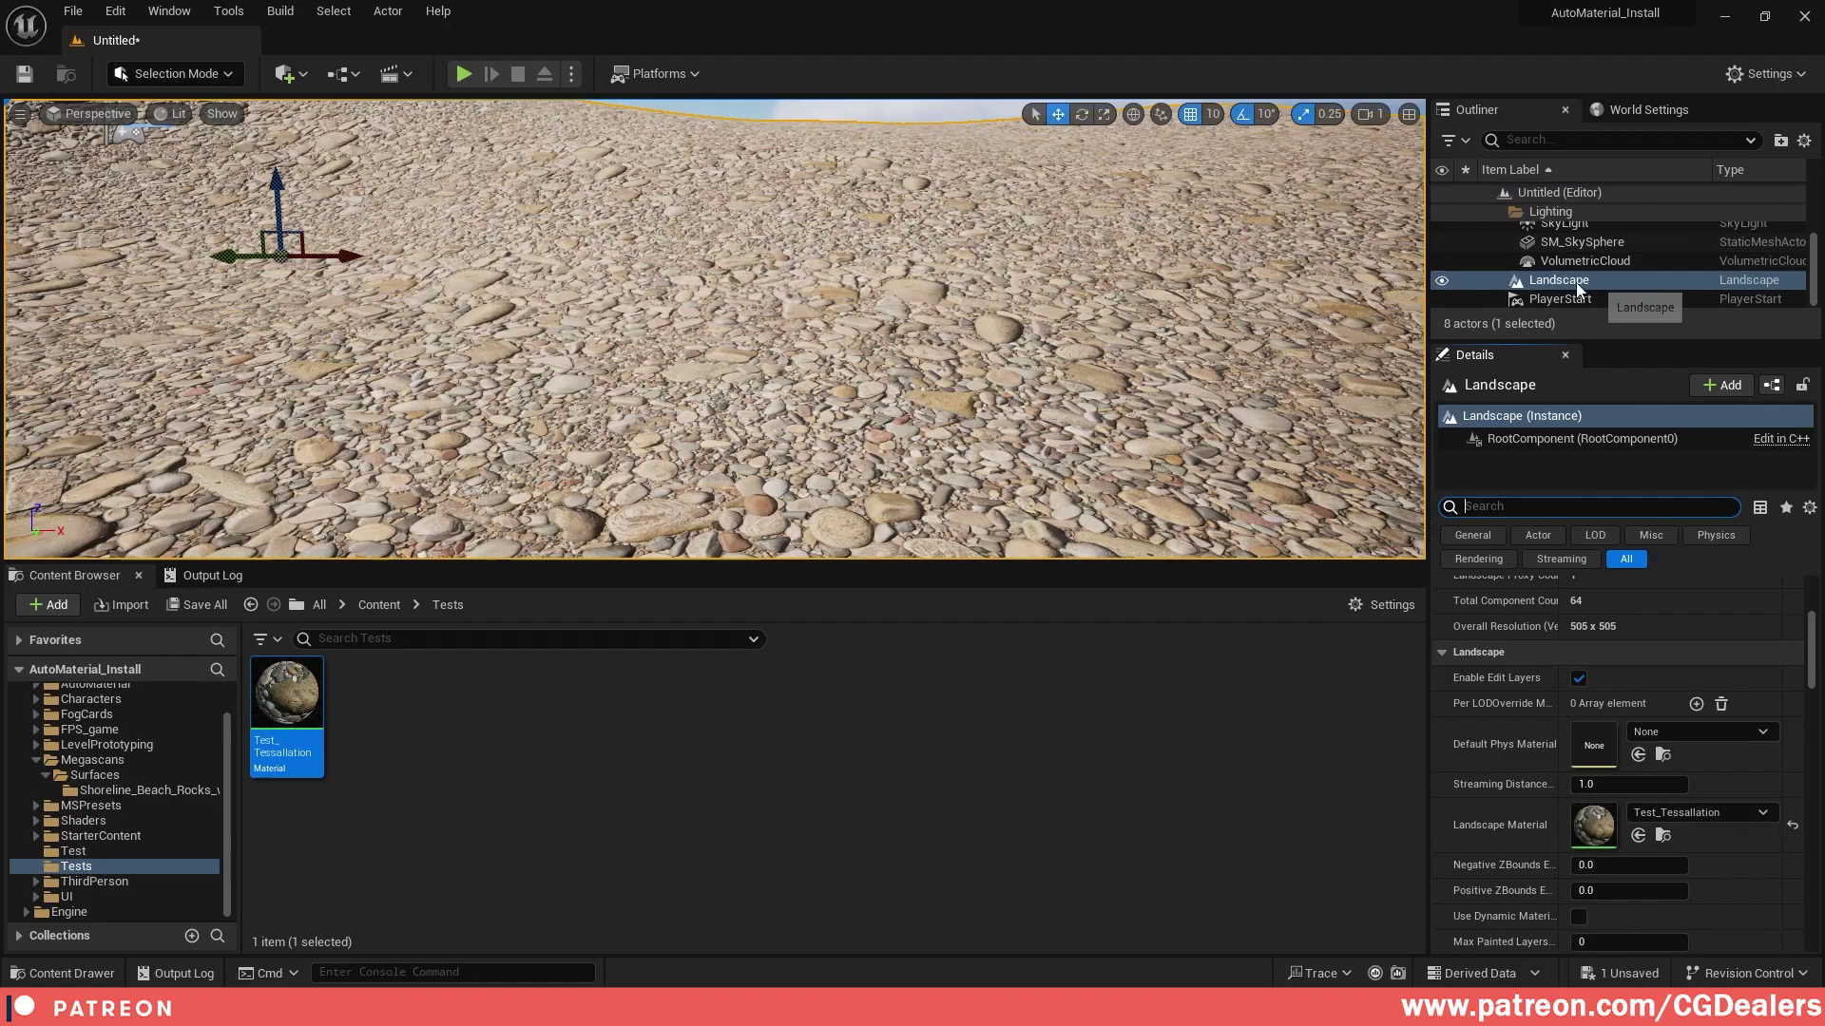
pyautogui.click(1528, 504)
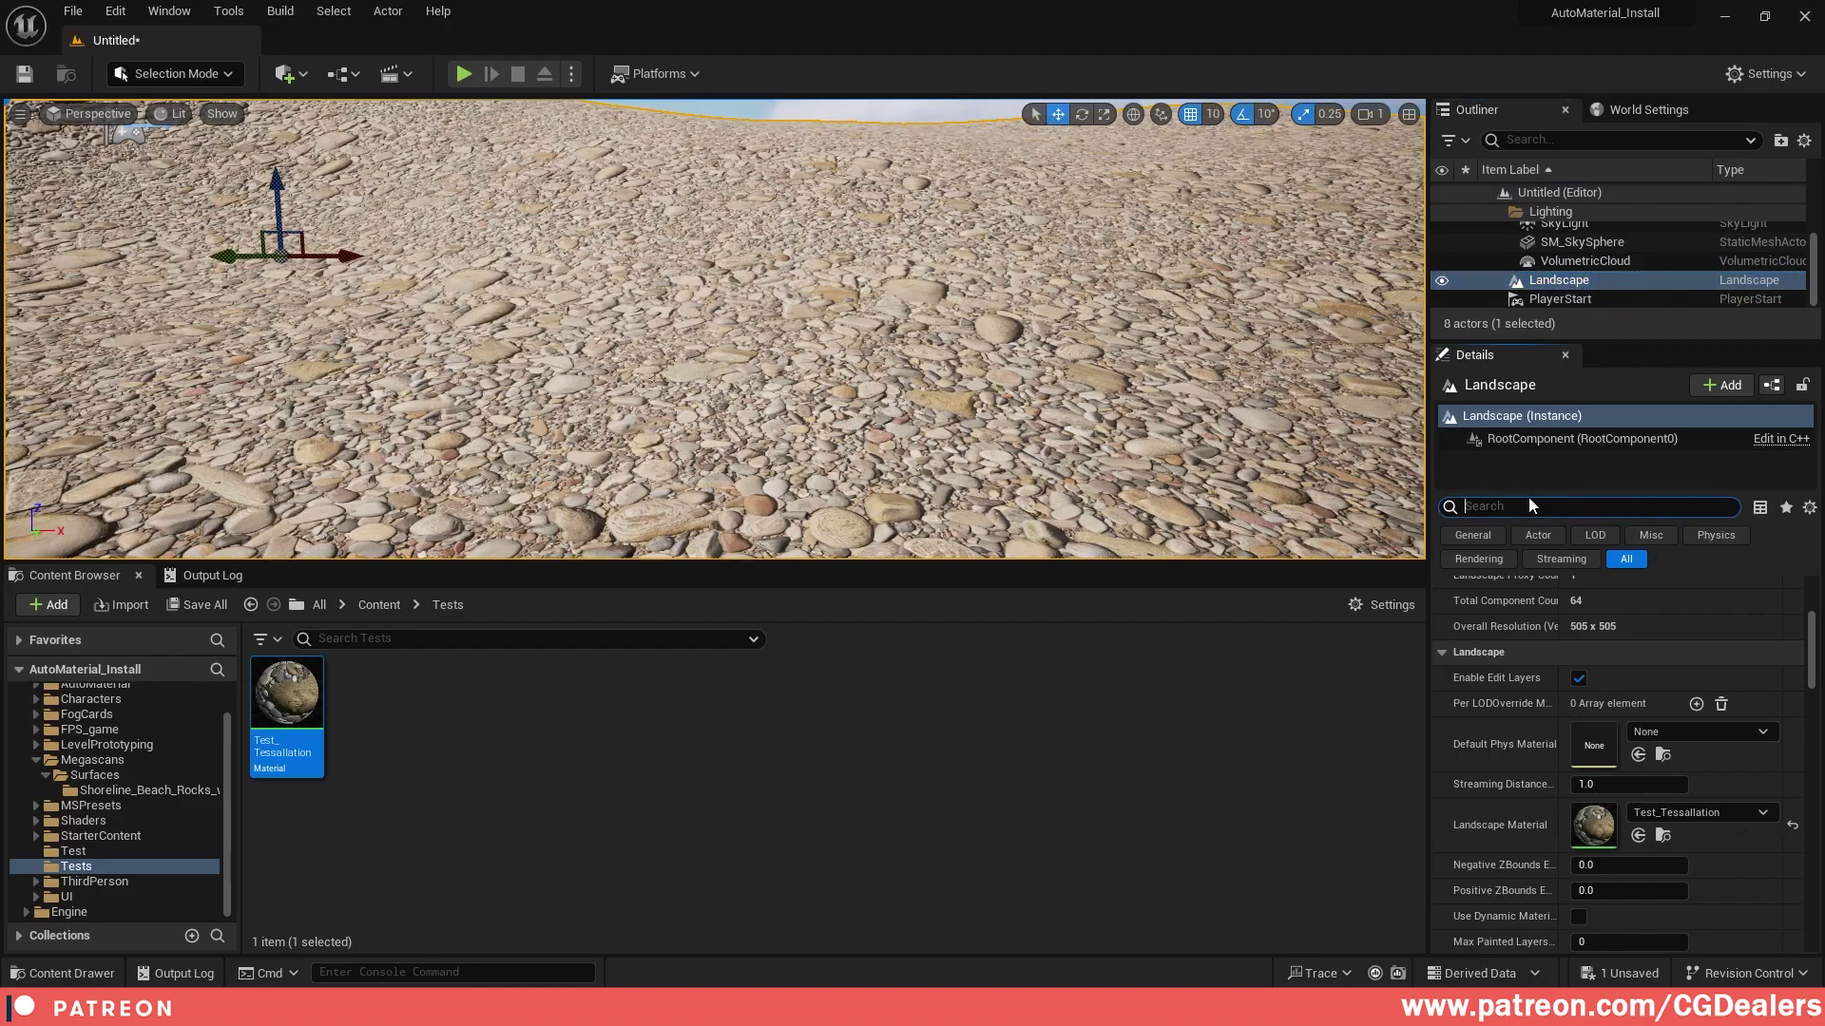
pyautogui.write('nanite')
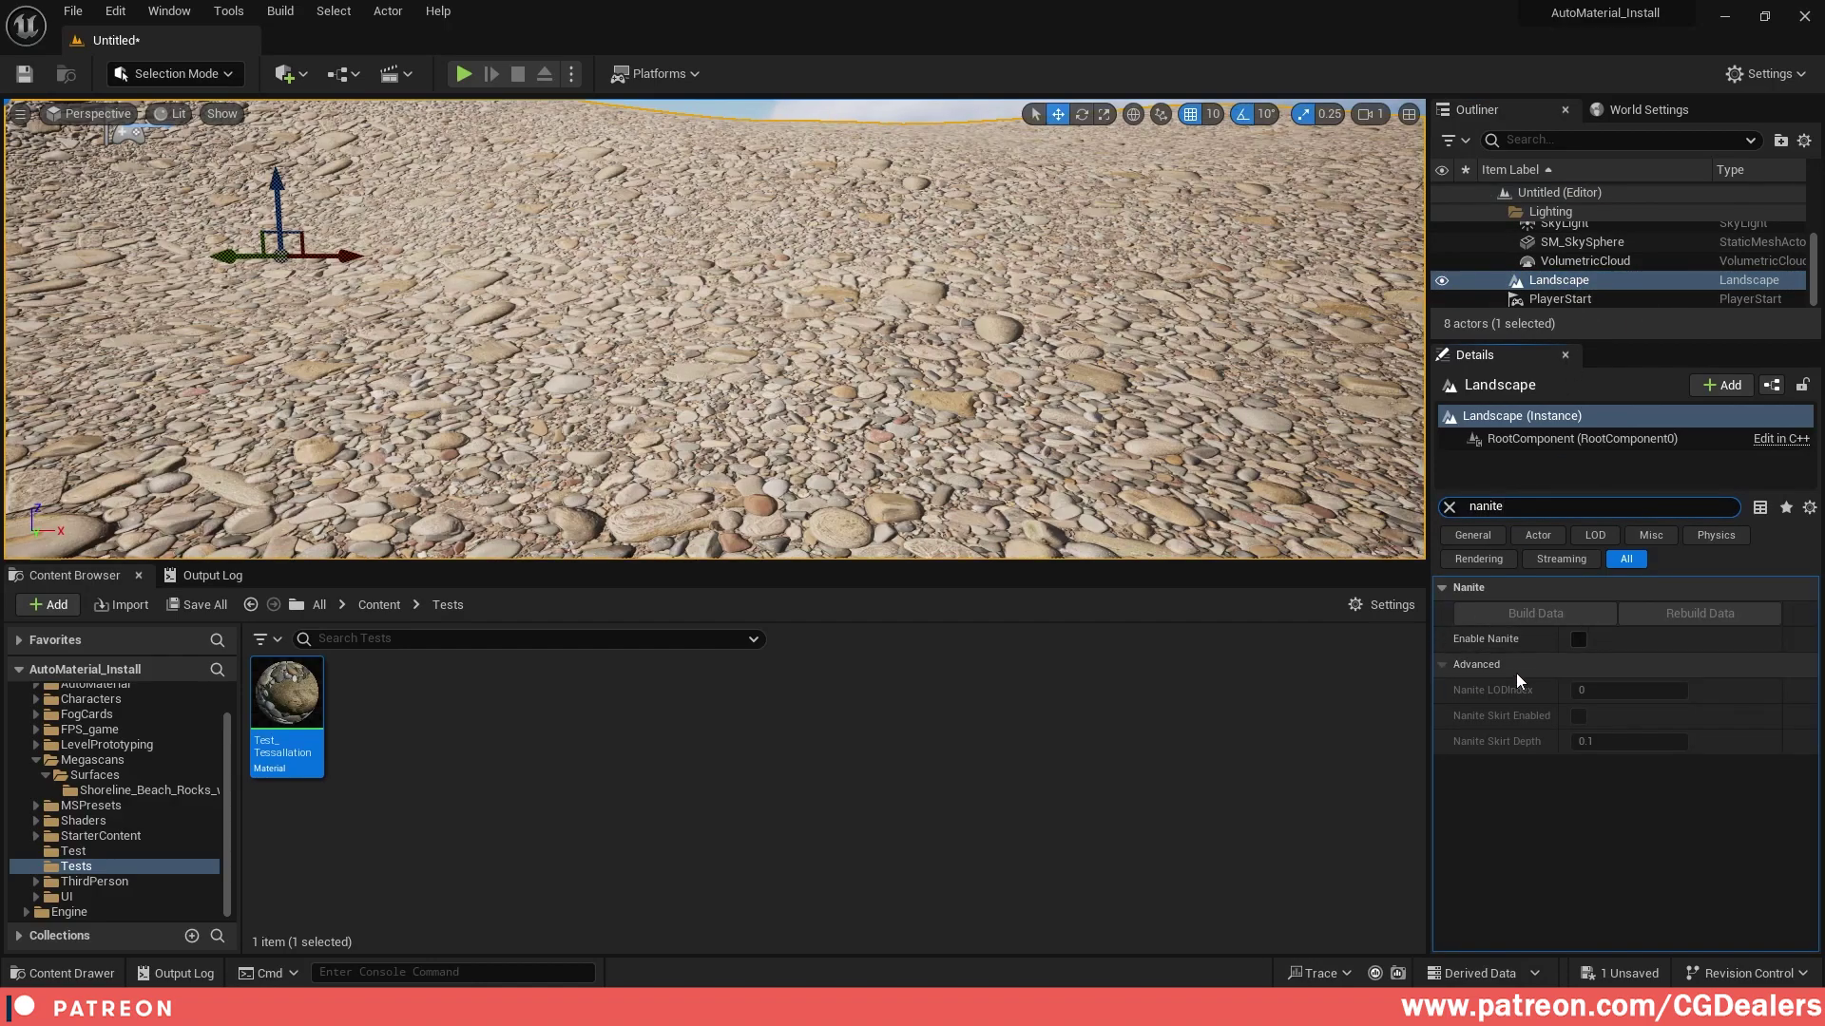
pyautogui.click(1579, 640)
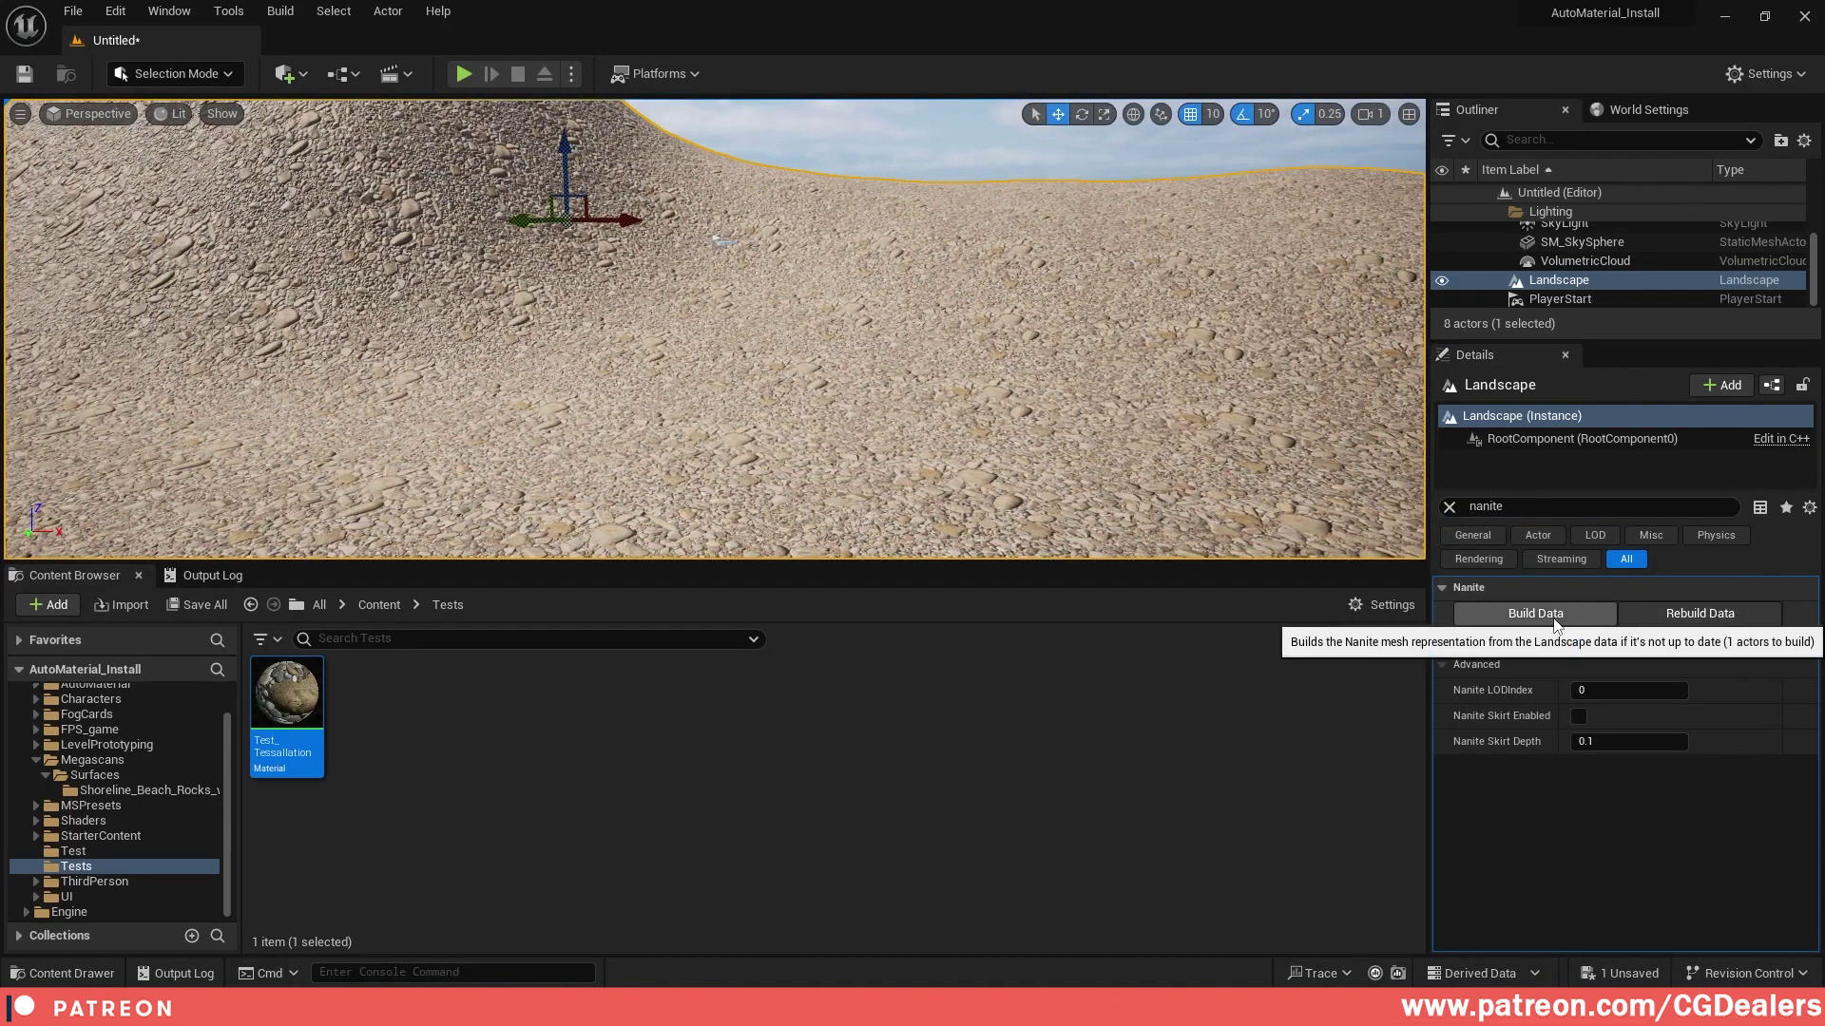
# Build the Landscape's Nanite data and look around the displaced terrain
pyautogui.click(1535, 613)
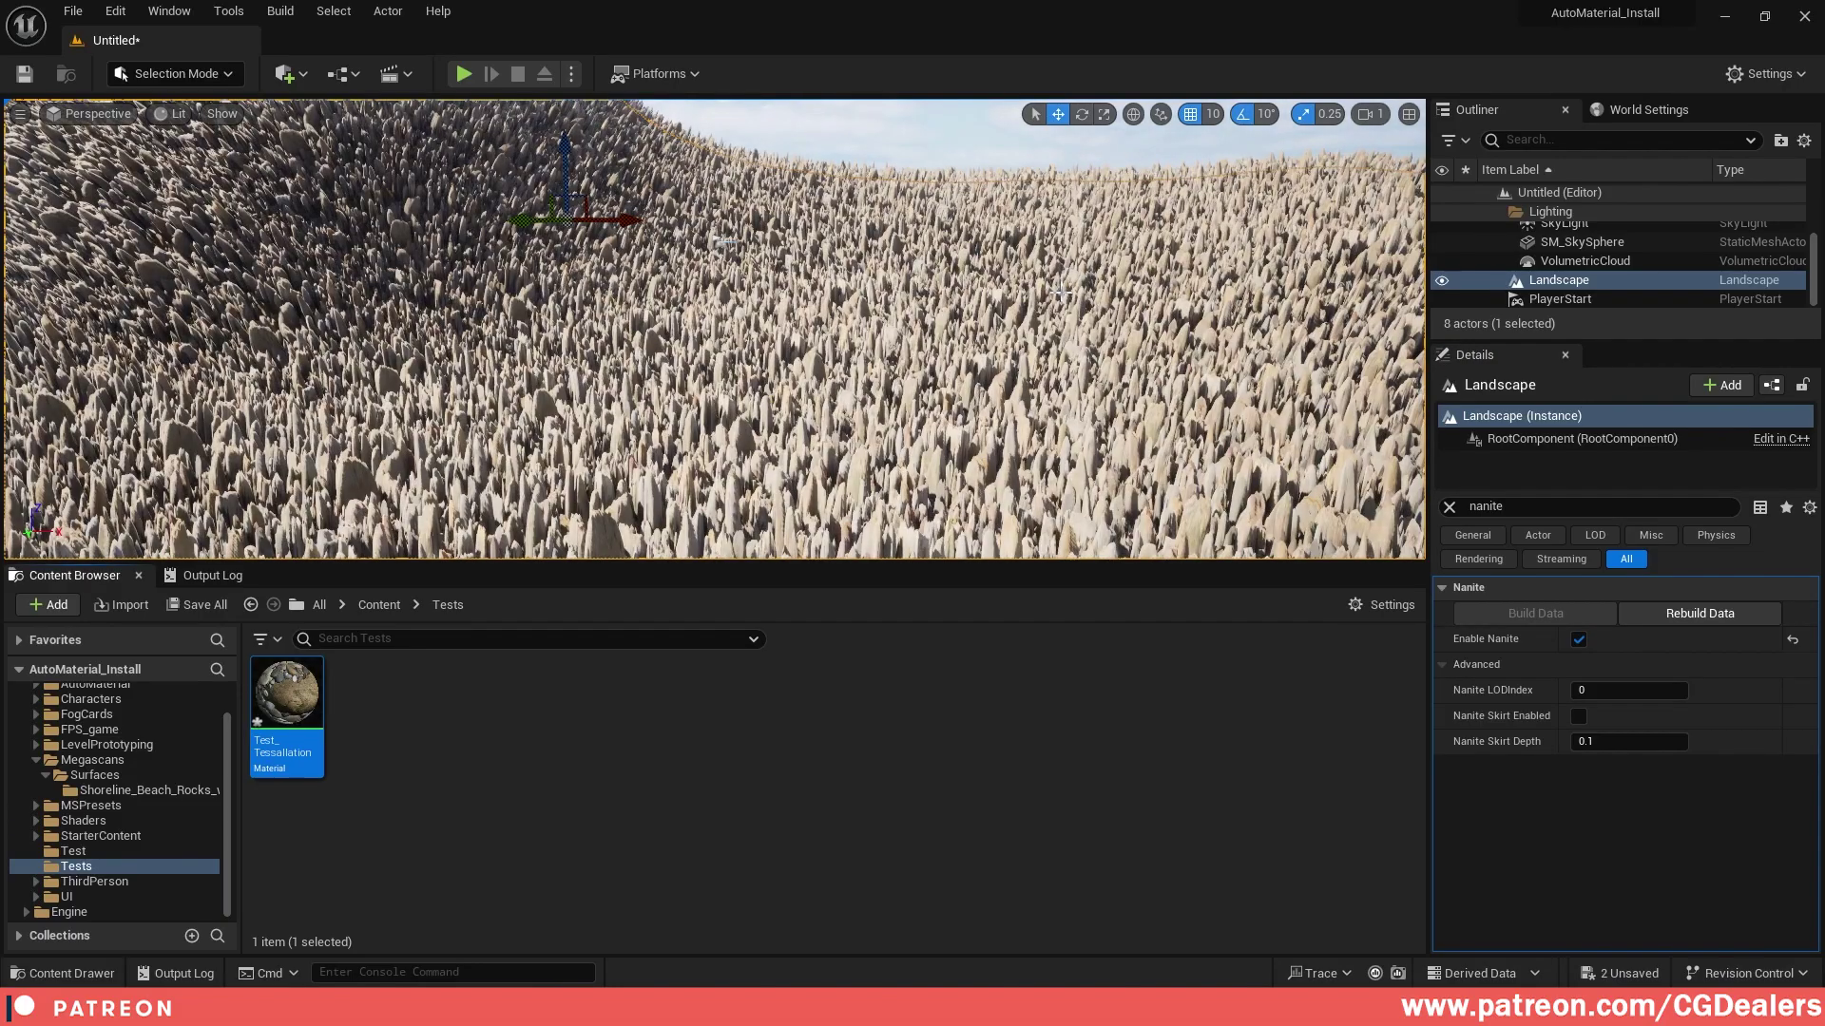
pyautogui.moveTo(1061, 293); pyautogui.dragTo(446, 297, button='right')
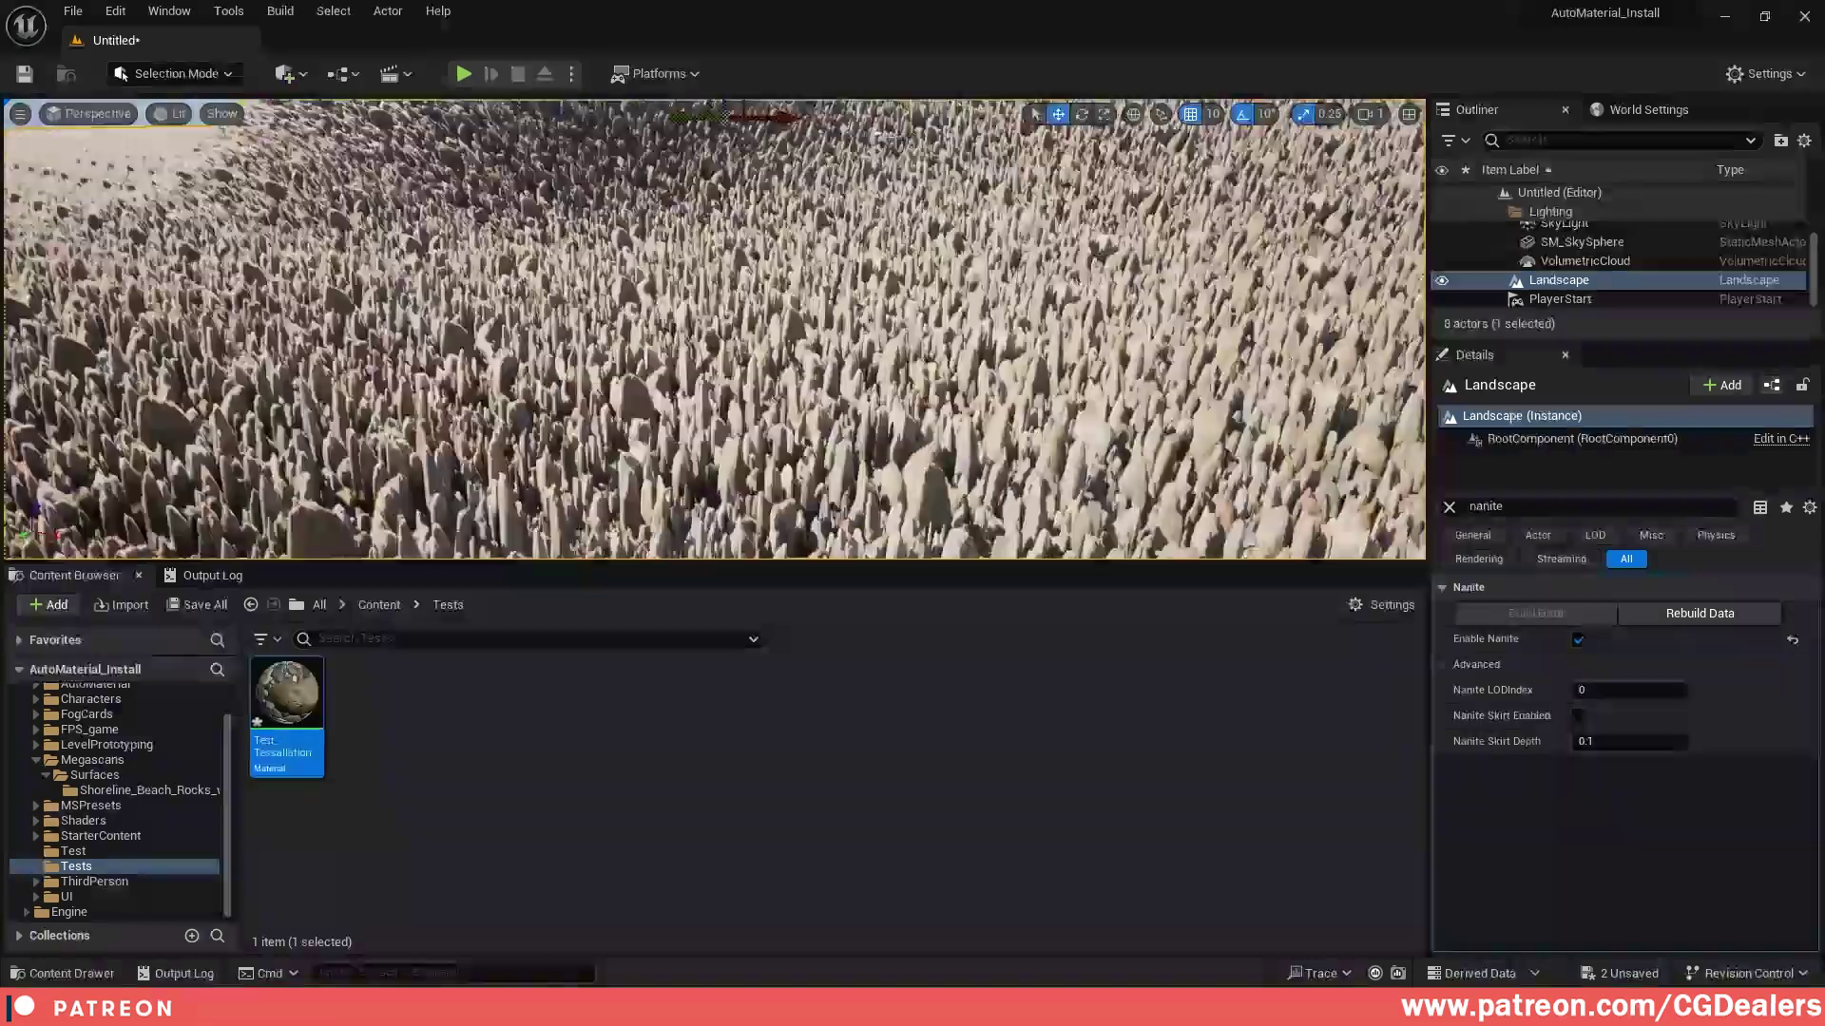
pyautogui.moveTo(713, 328); pyautogui.dragTo(1039, 318, button='right')
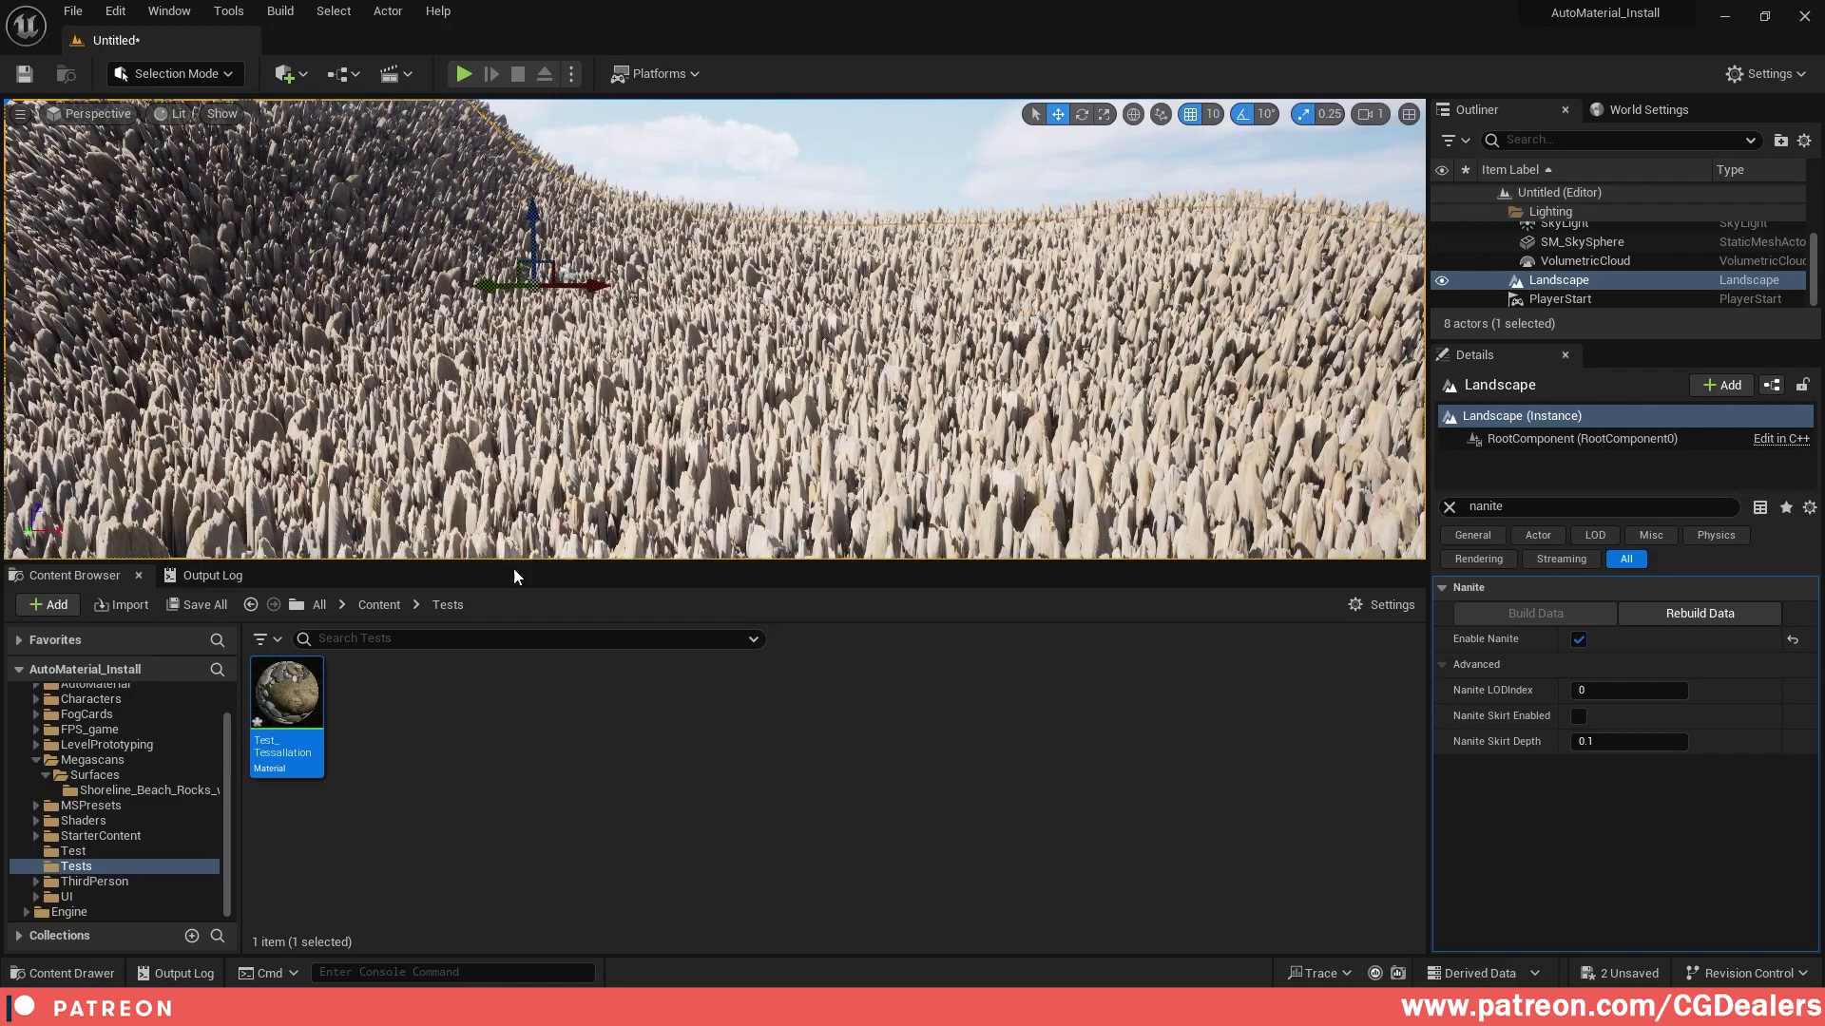
# Reopen Test_Tessallation, set the material's Displacement Magnitude to 0.25 in the main node's properties, save it, and minimize the editor
pyautogui.doubleClick(290, 688)
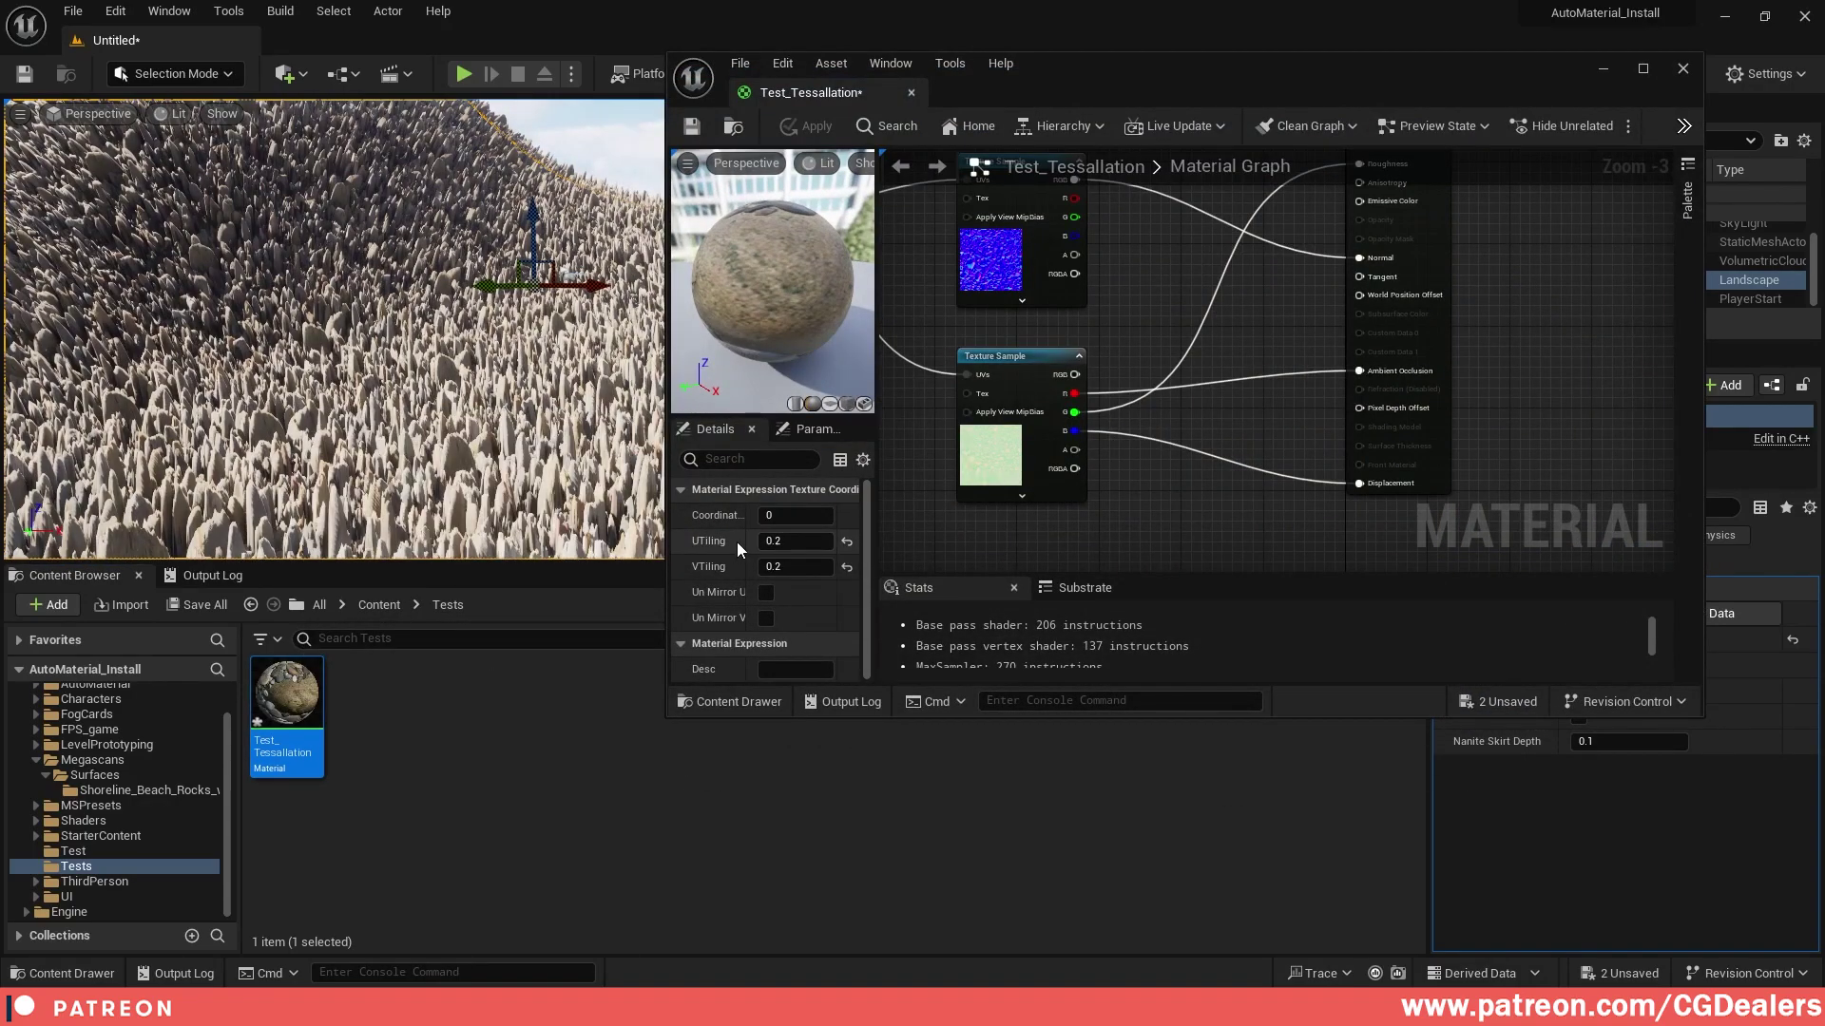
pyautogui.click(1433, 332)
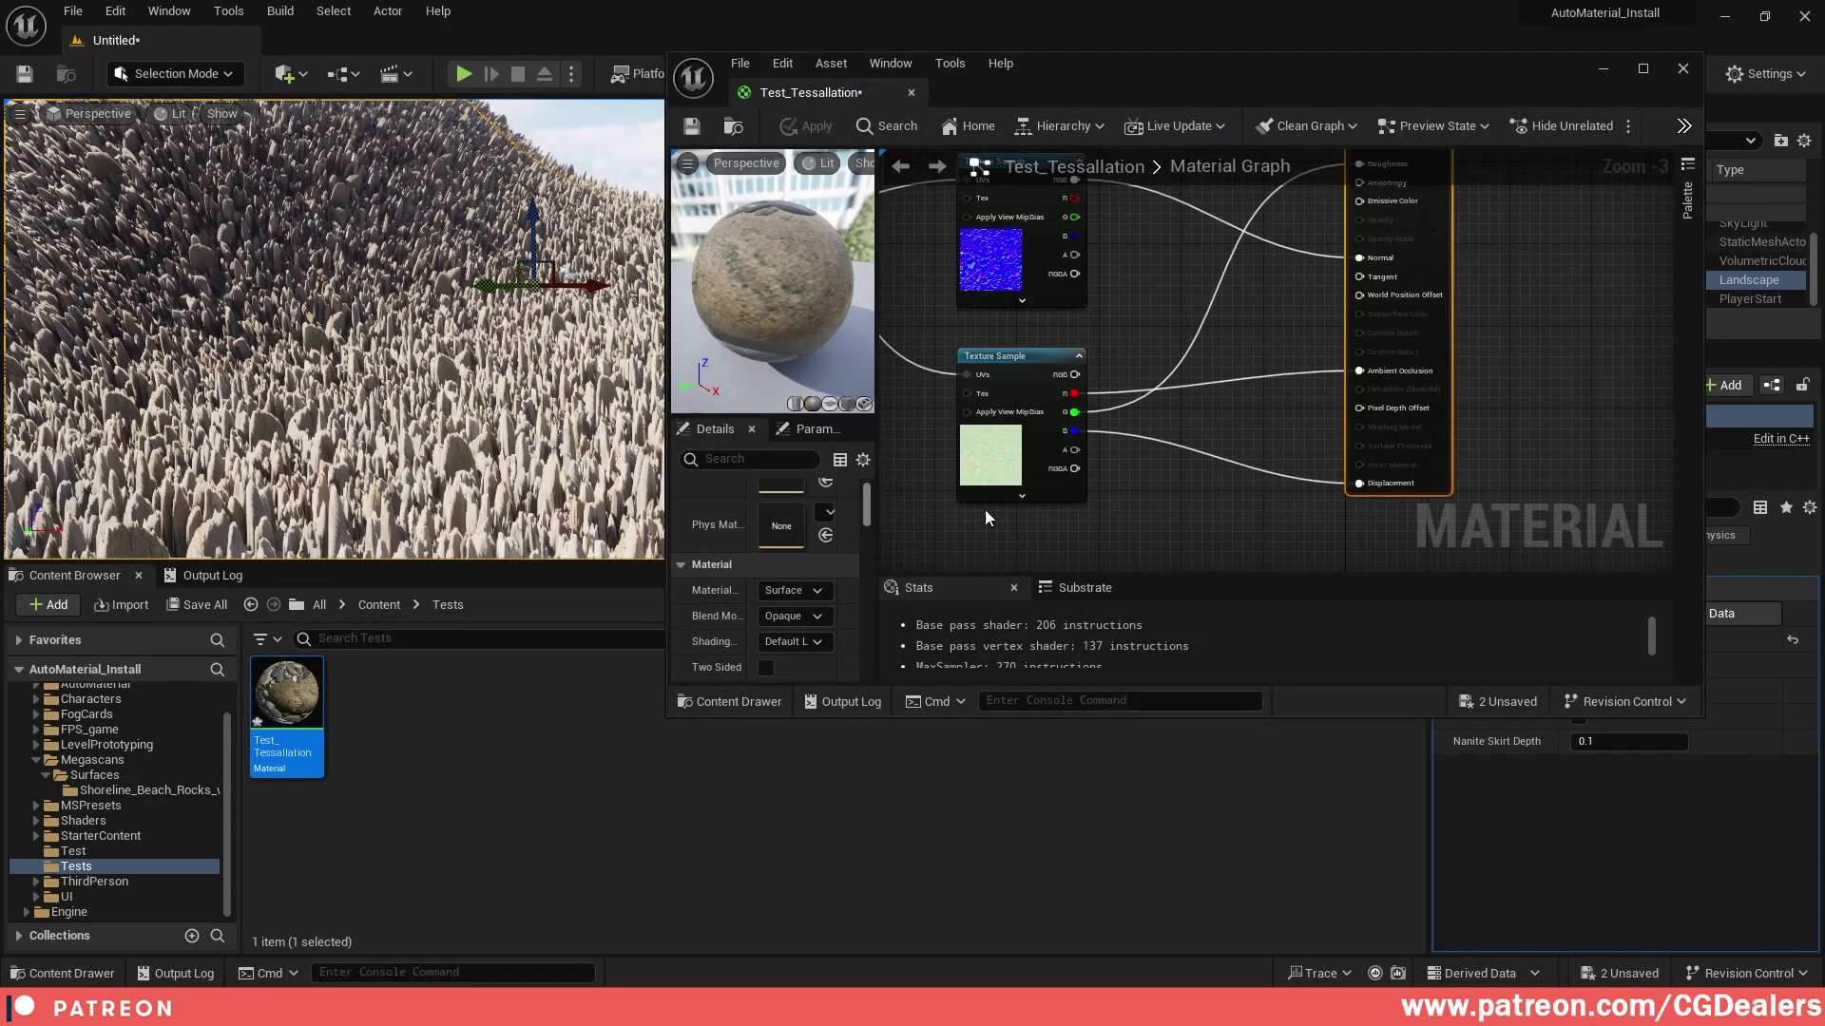
pyautogui.scroll(-5, 823, 584)
pyautogui.scroll(-4, 821, 585)
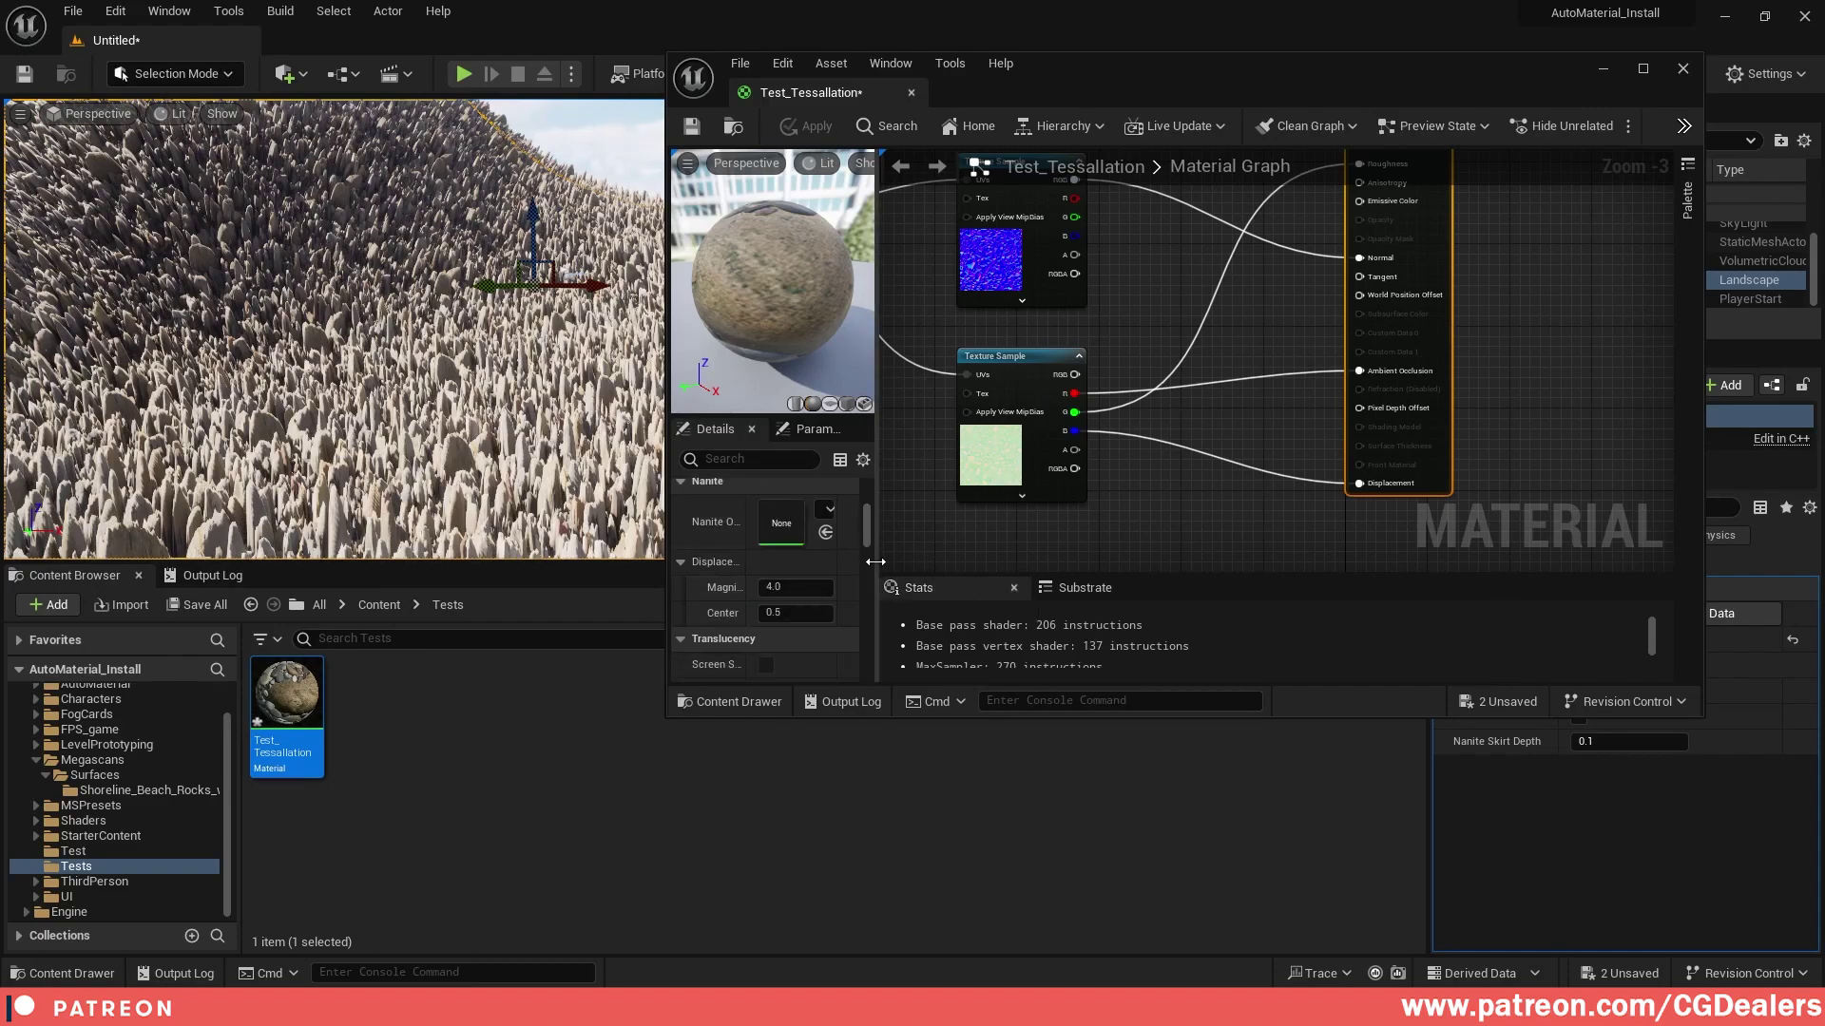
pyautogui.moveTo(874, 562); pyautogui.dragTo(1136, 562)
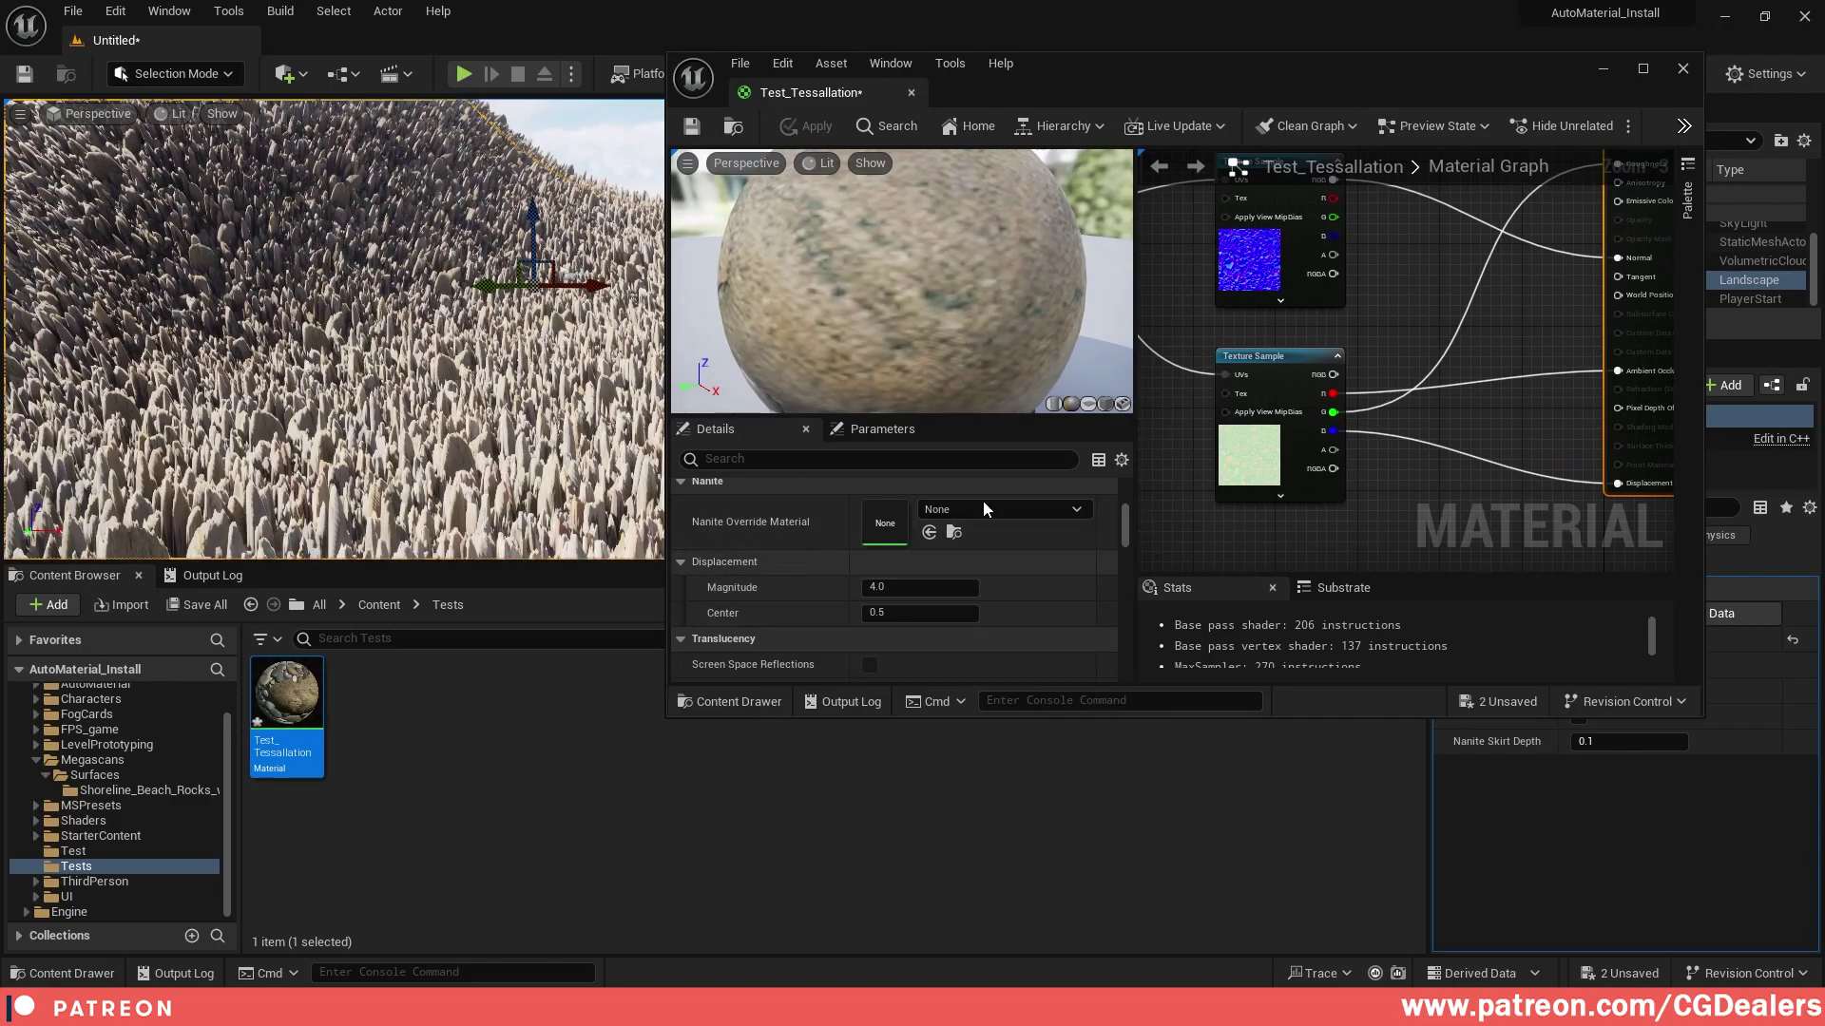
pyautogui.moveTo(1494, 432); pyautogui.dragTo(1190, 473, button='right')
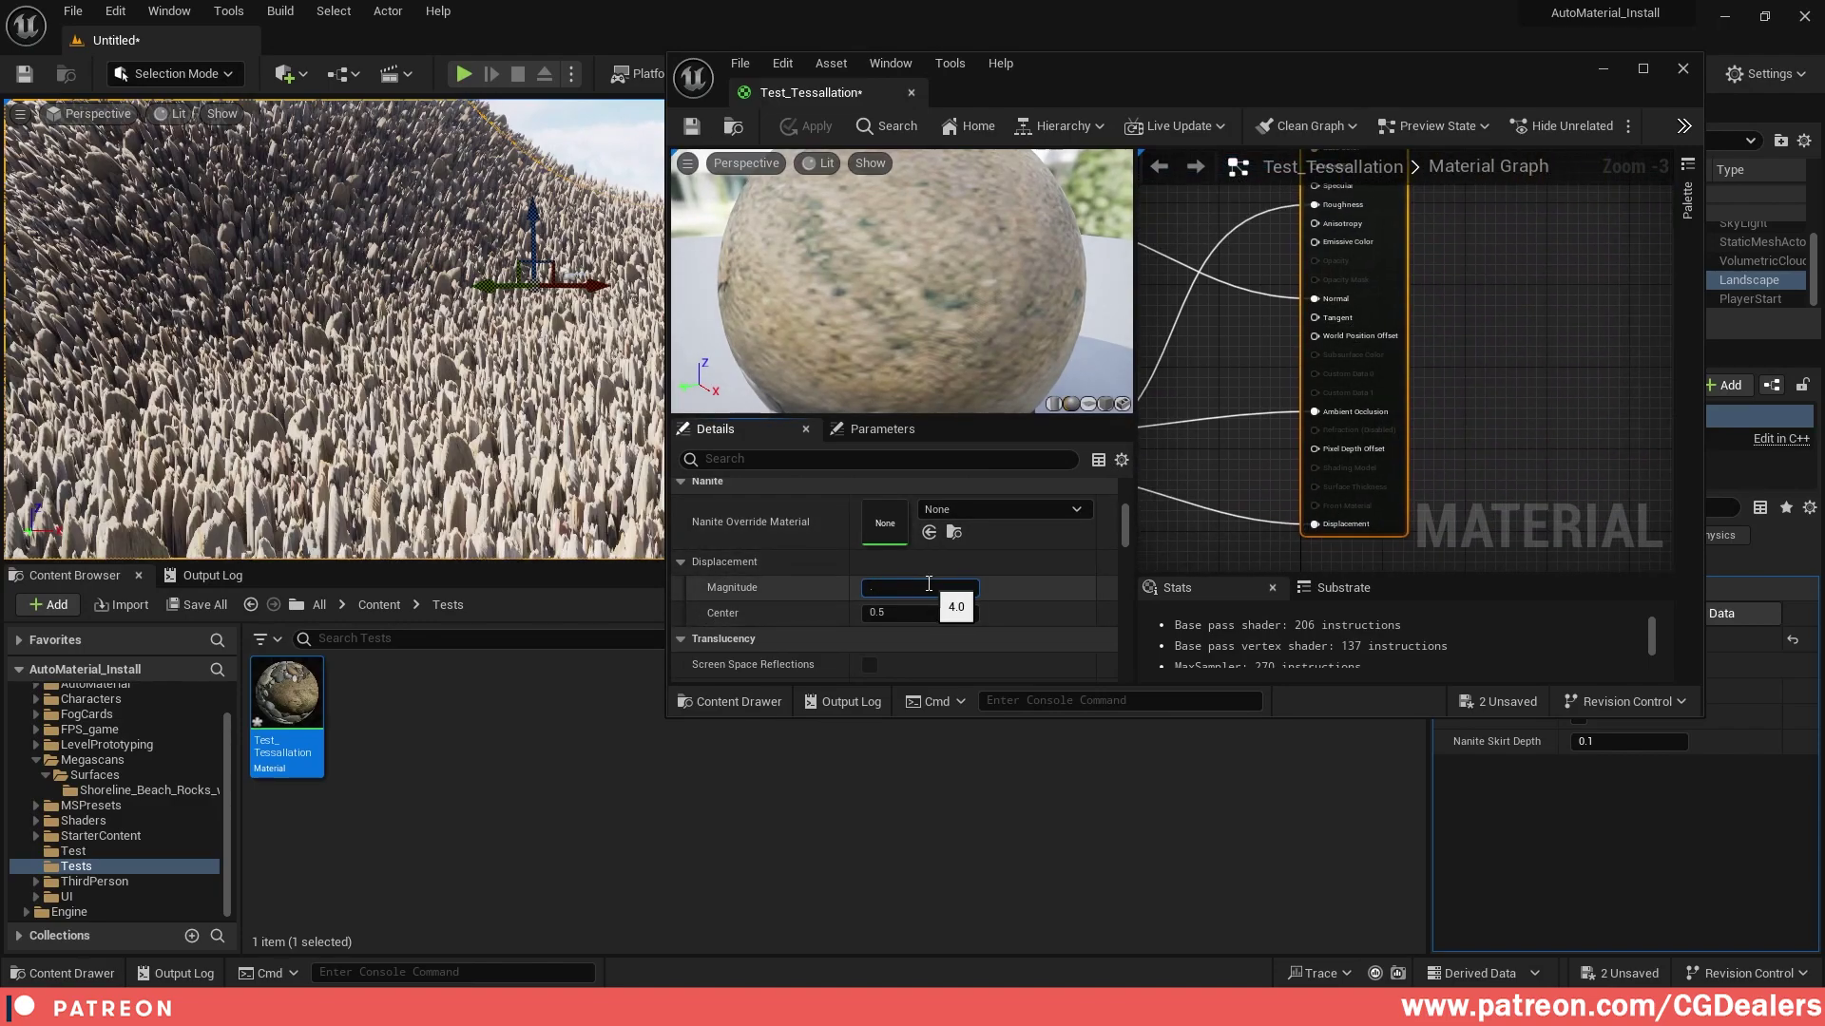
pyautogui.write('5')
pyautogui.press('Return')
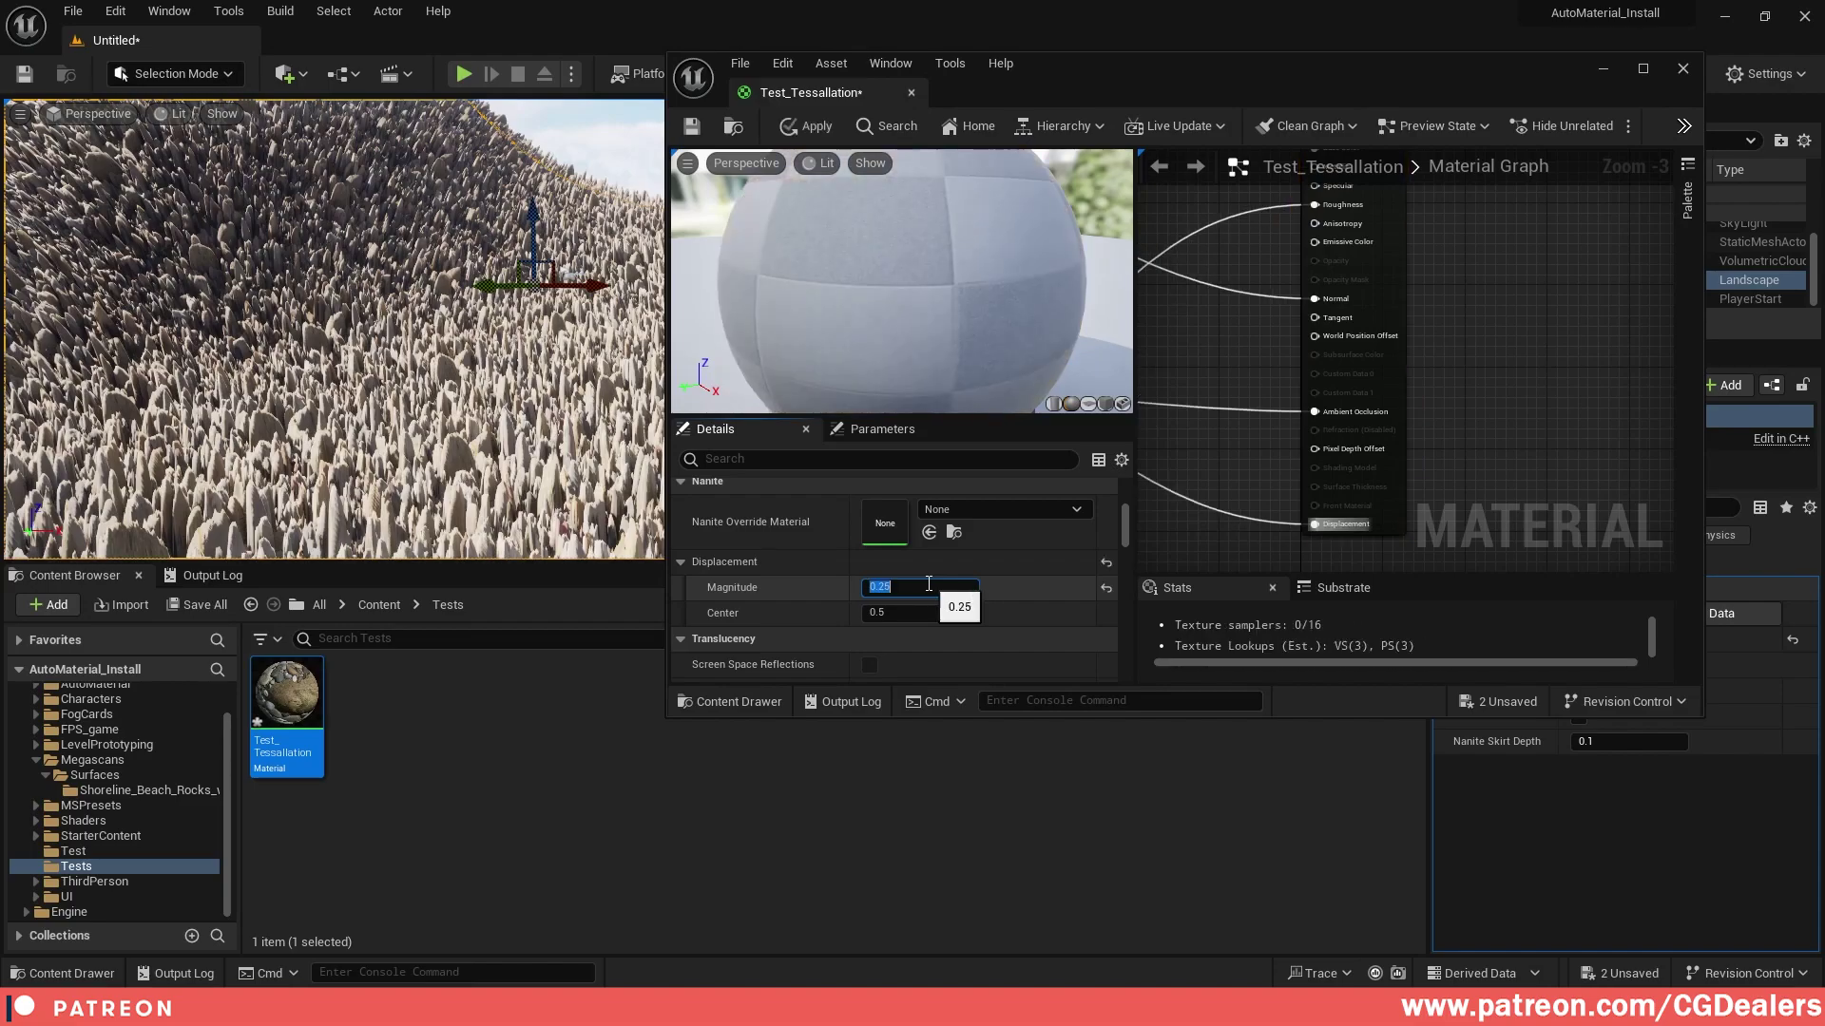
pyautogui.click(692, 126)
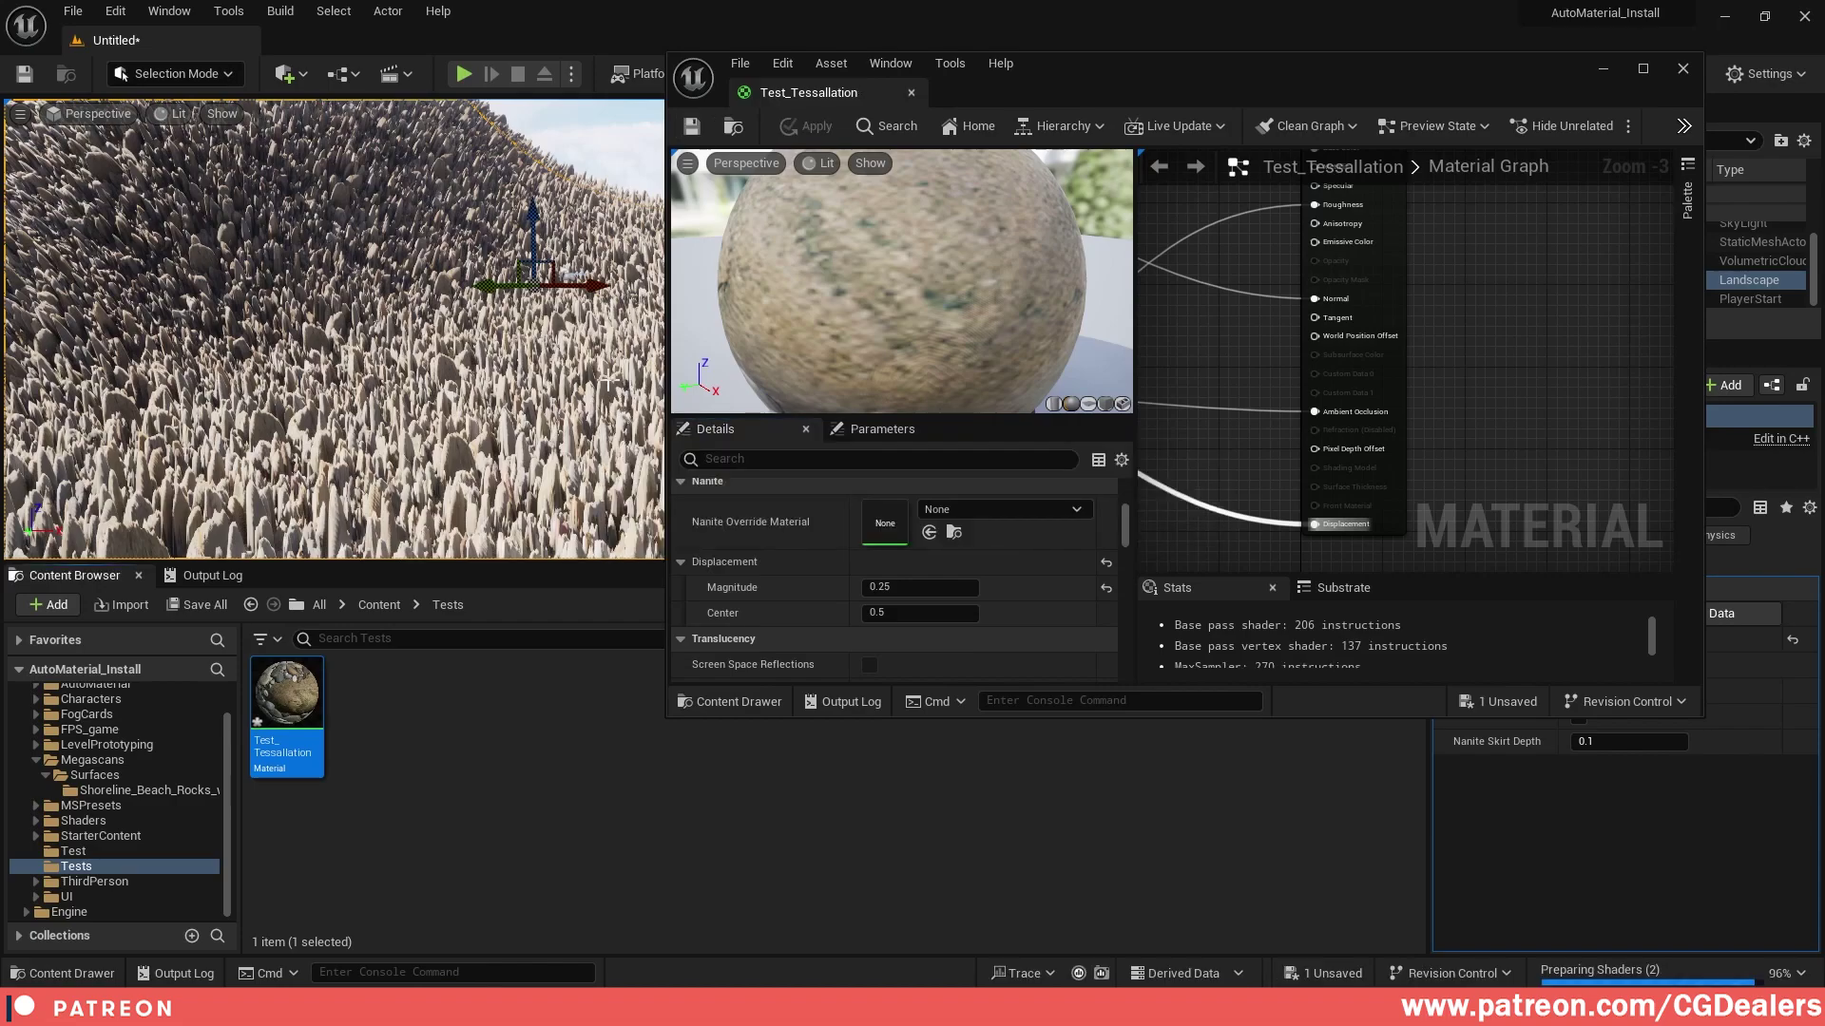
pyautogui.click(1604, 69)
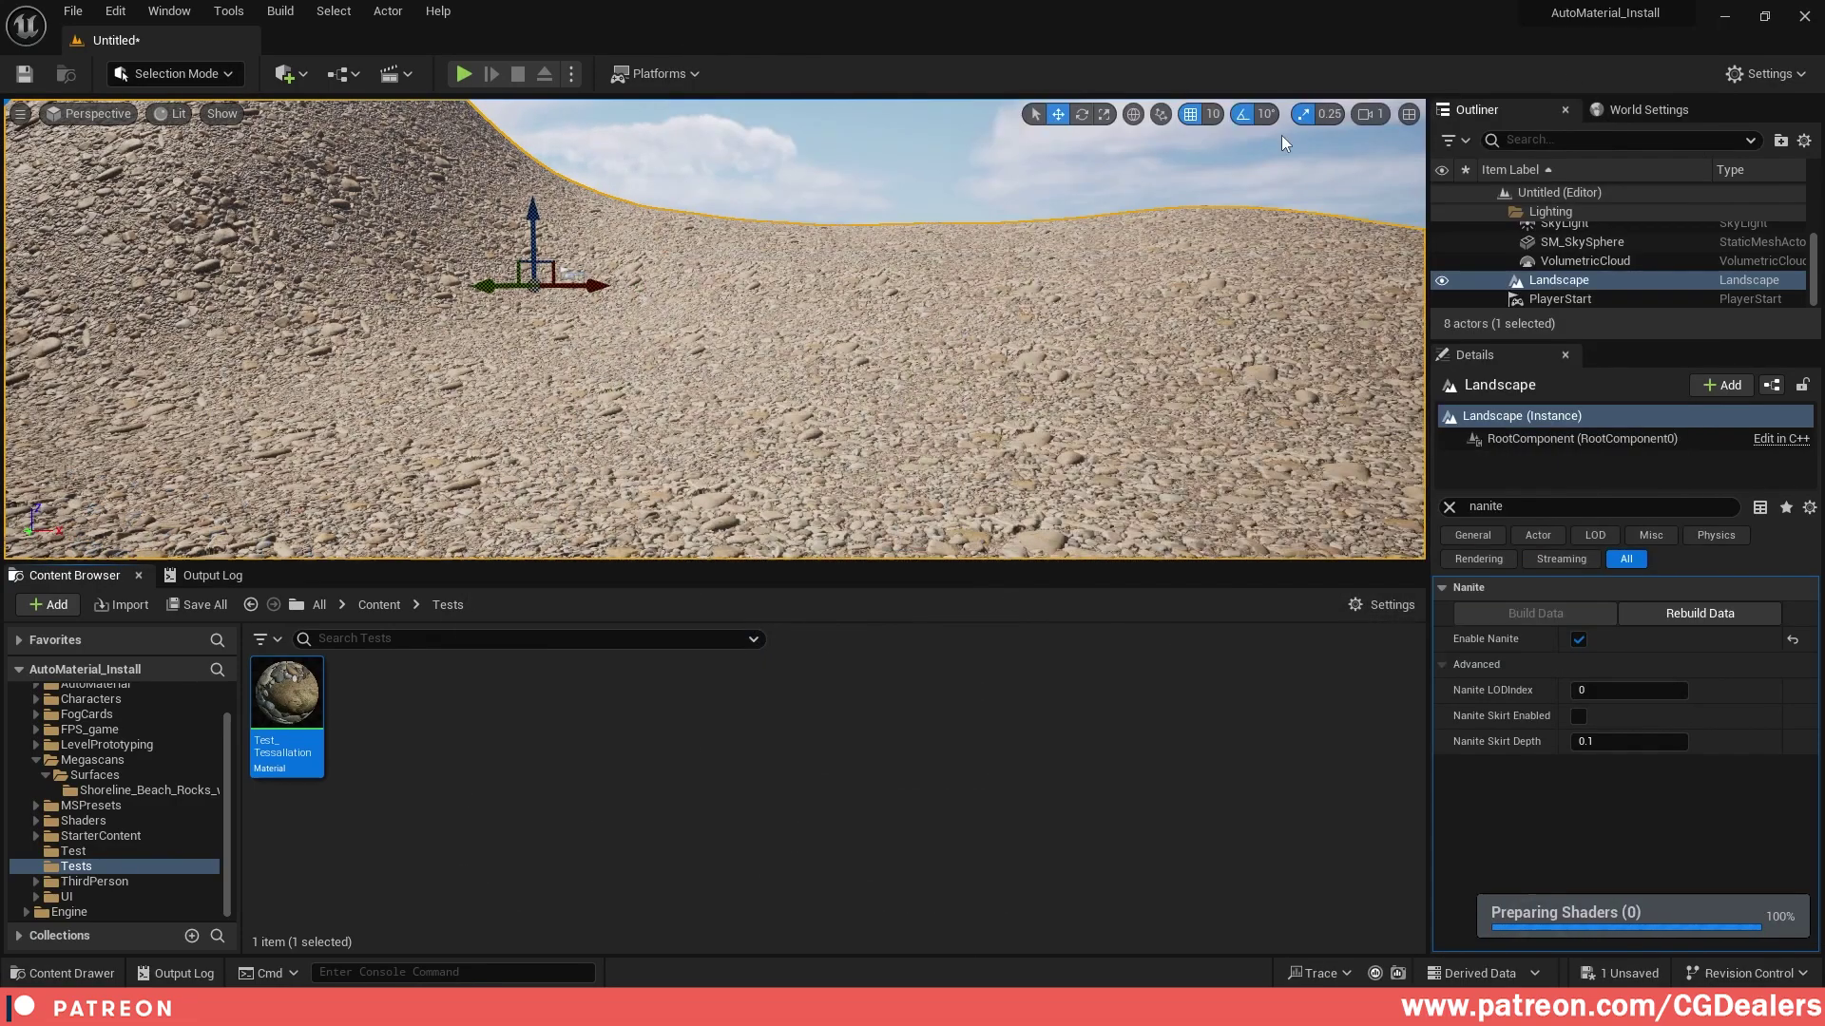
# Play-test the level by running the character across the stones to check the displacement, and stop the session
pyautogui.moveTo(1283, 142); pyautogui.dragTo(1274, 276, button='right')
pyautogui.click(464, 74)
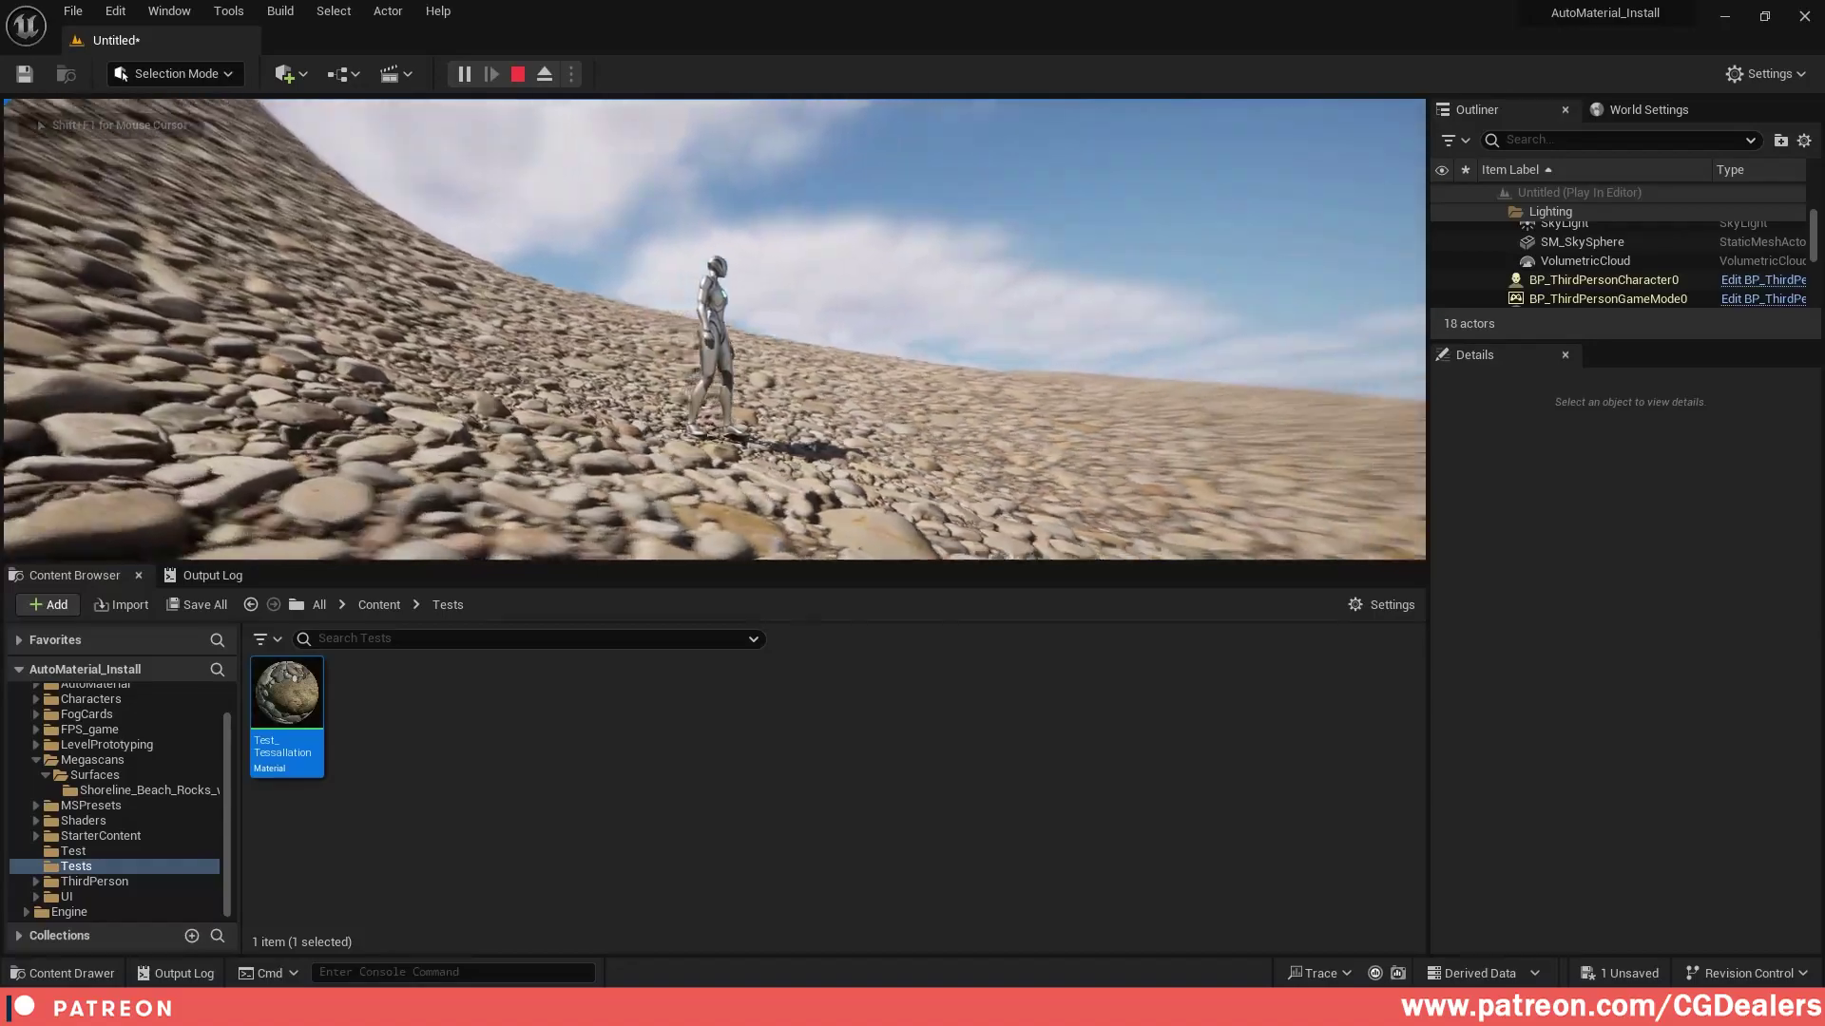
pyautogui.press('w')
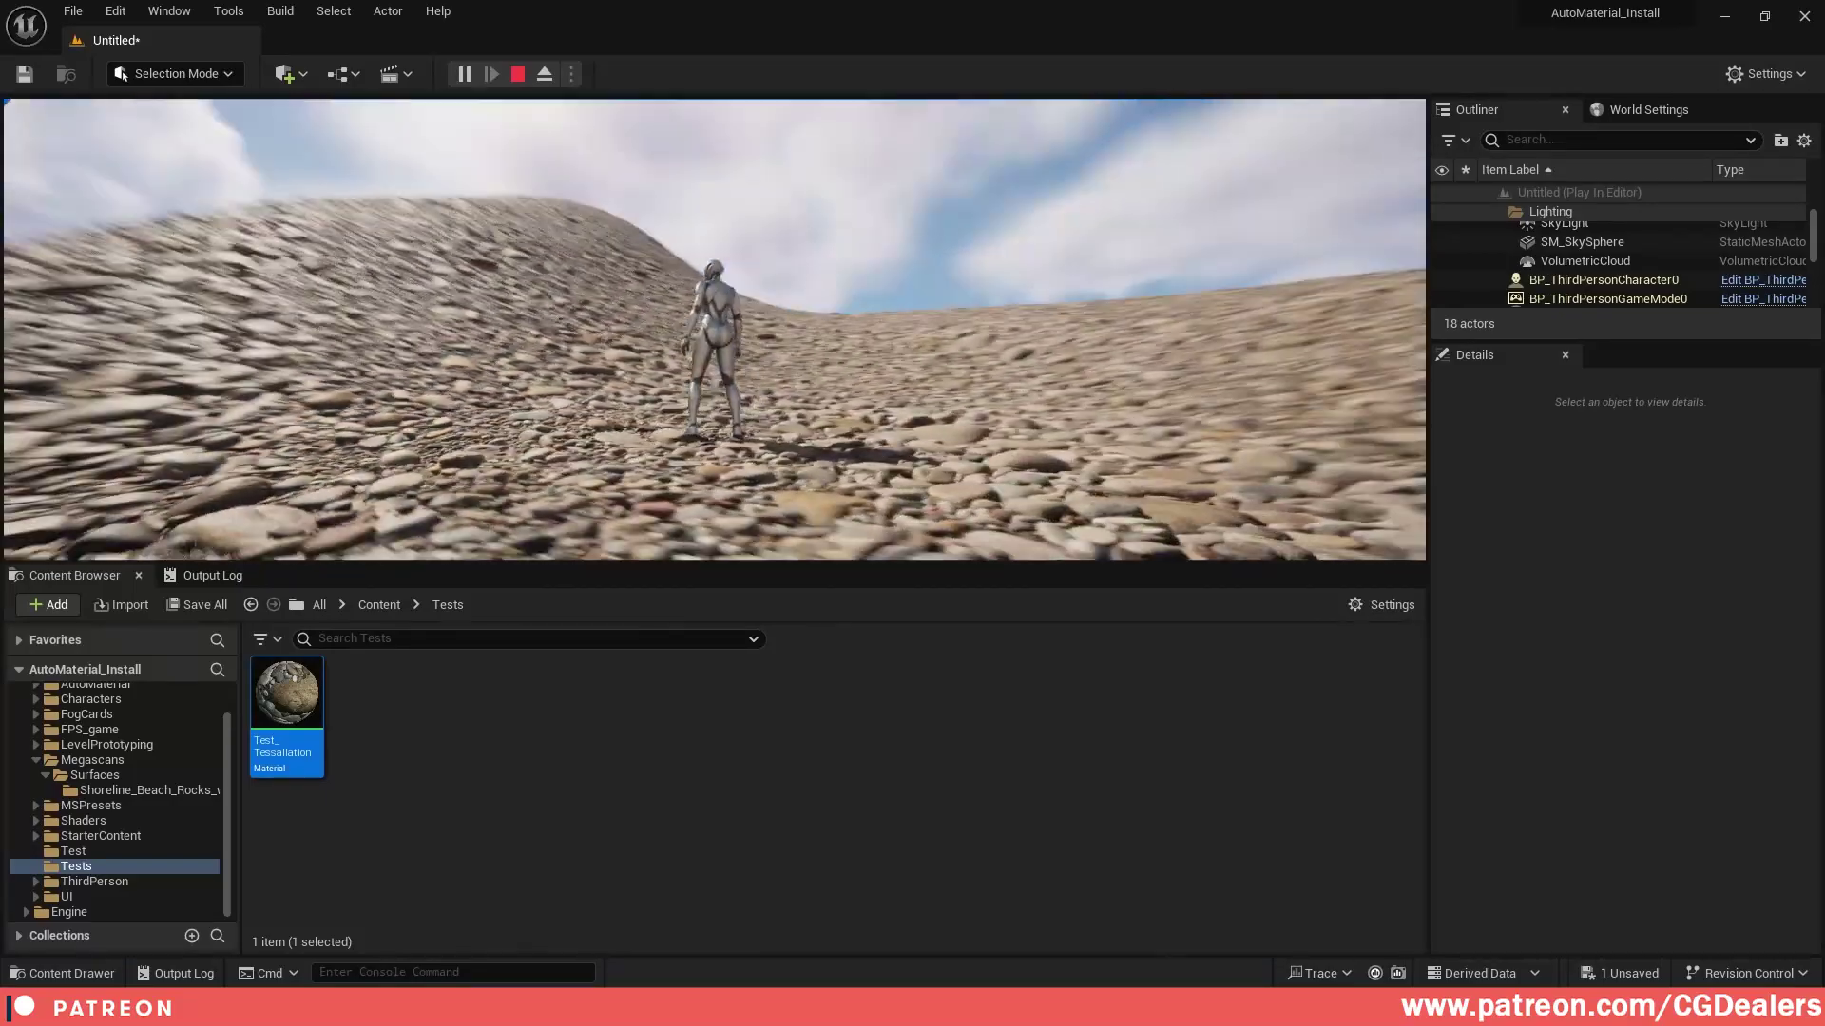
pyautogui.press('w')
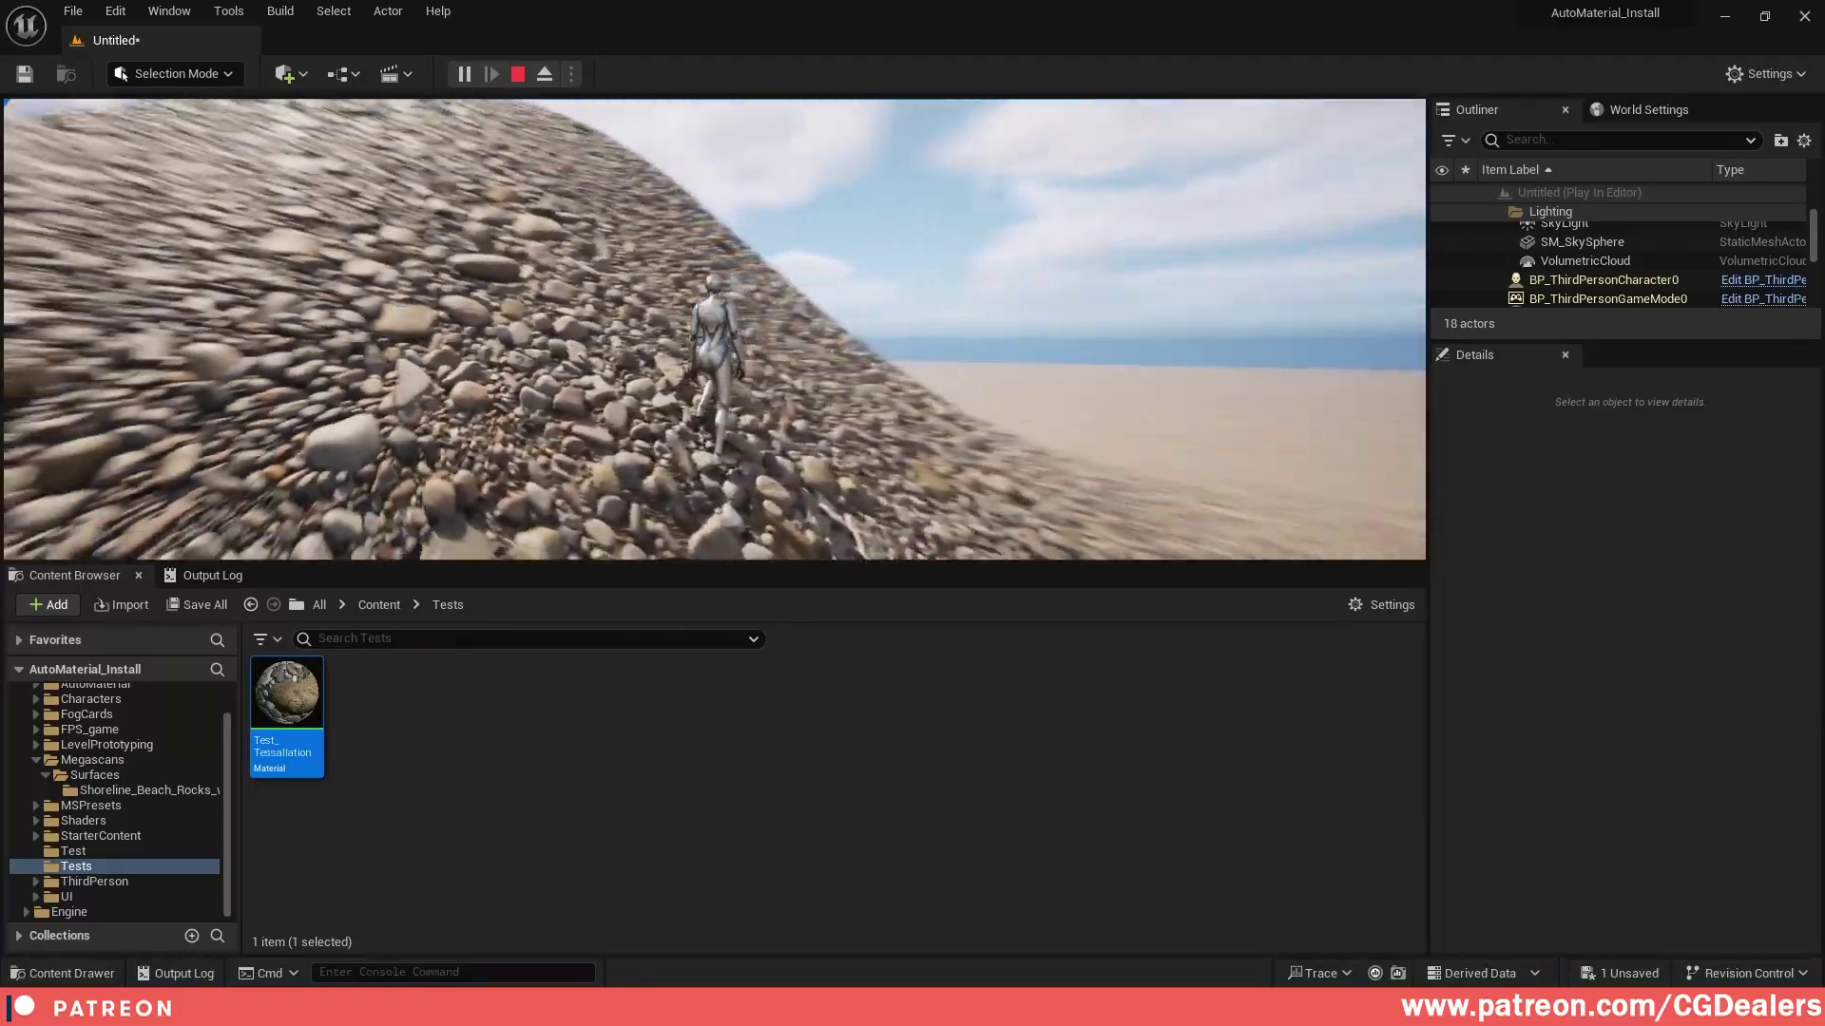
pyautogui.press('w')
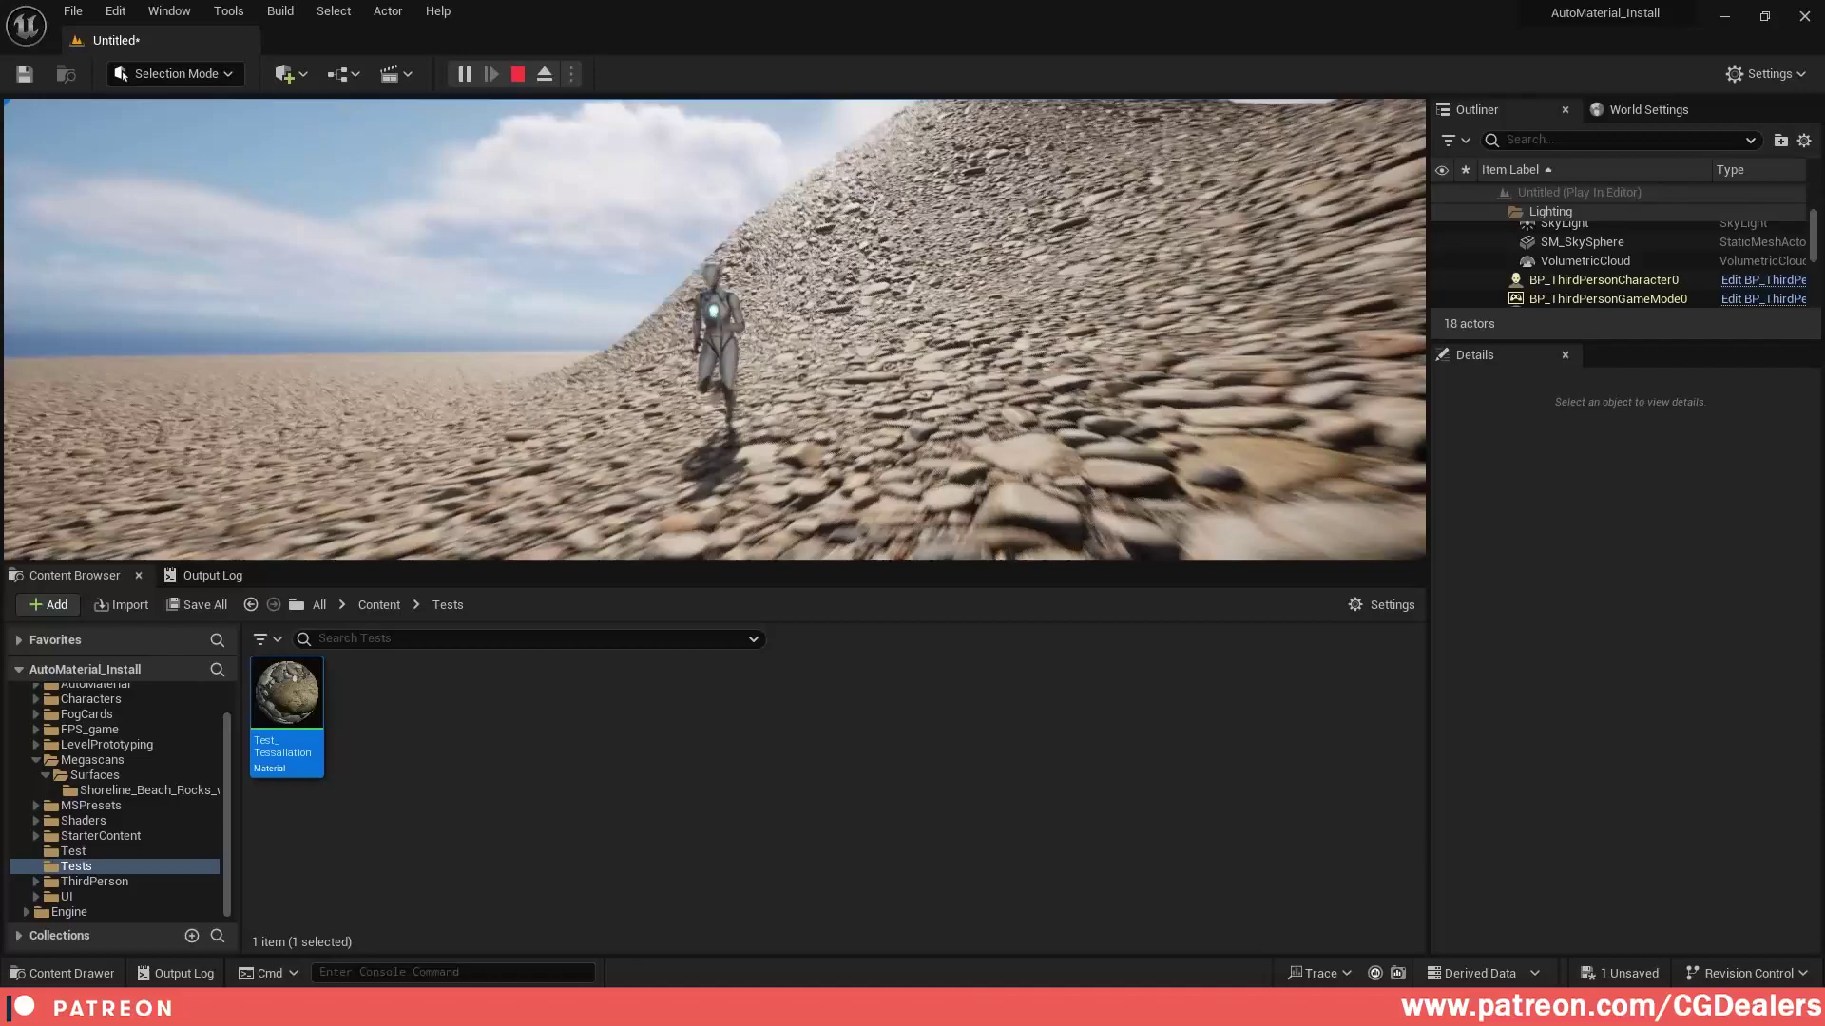
pyautogui.press('Escape')
# Set the Displacement Magnitude of Test_Tessallation to 0.4, save the material, and minimize its editor
pyautogui.doubleClick(286, 694)
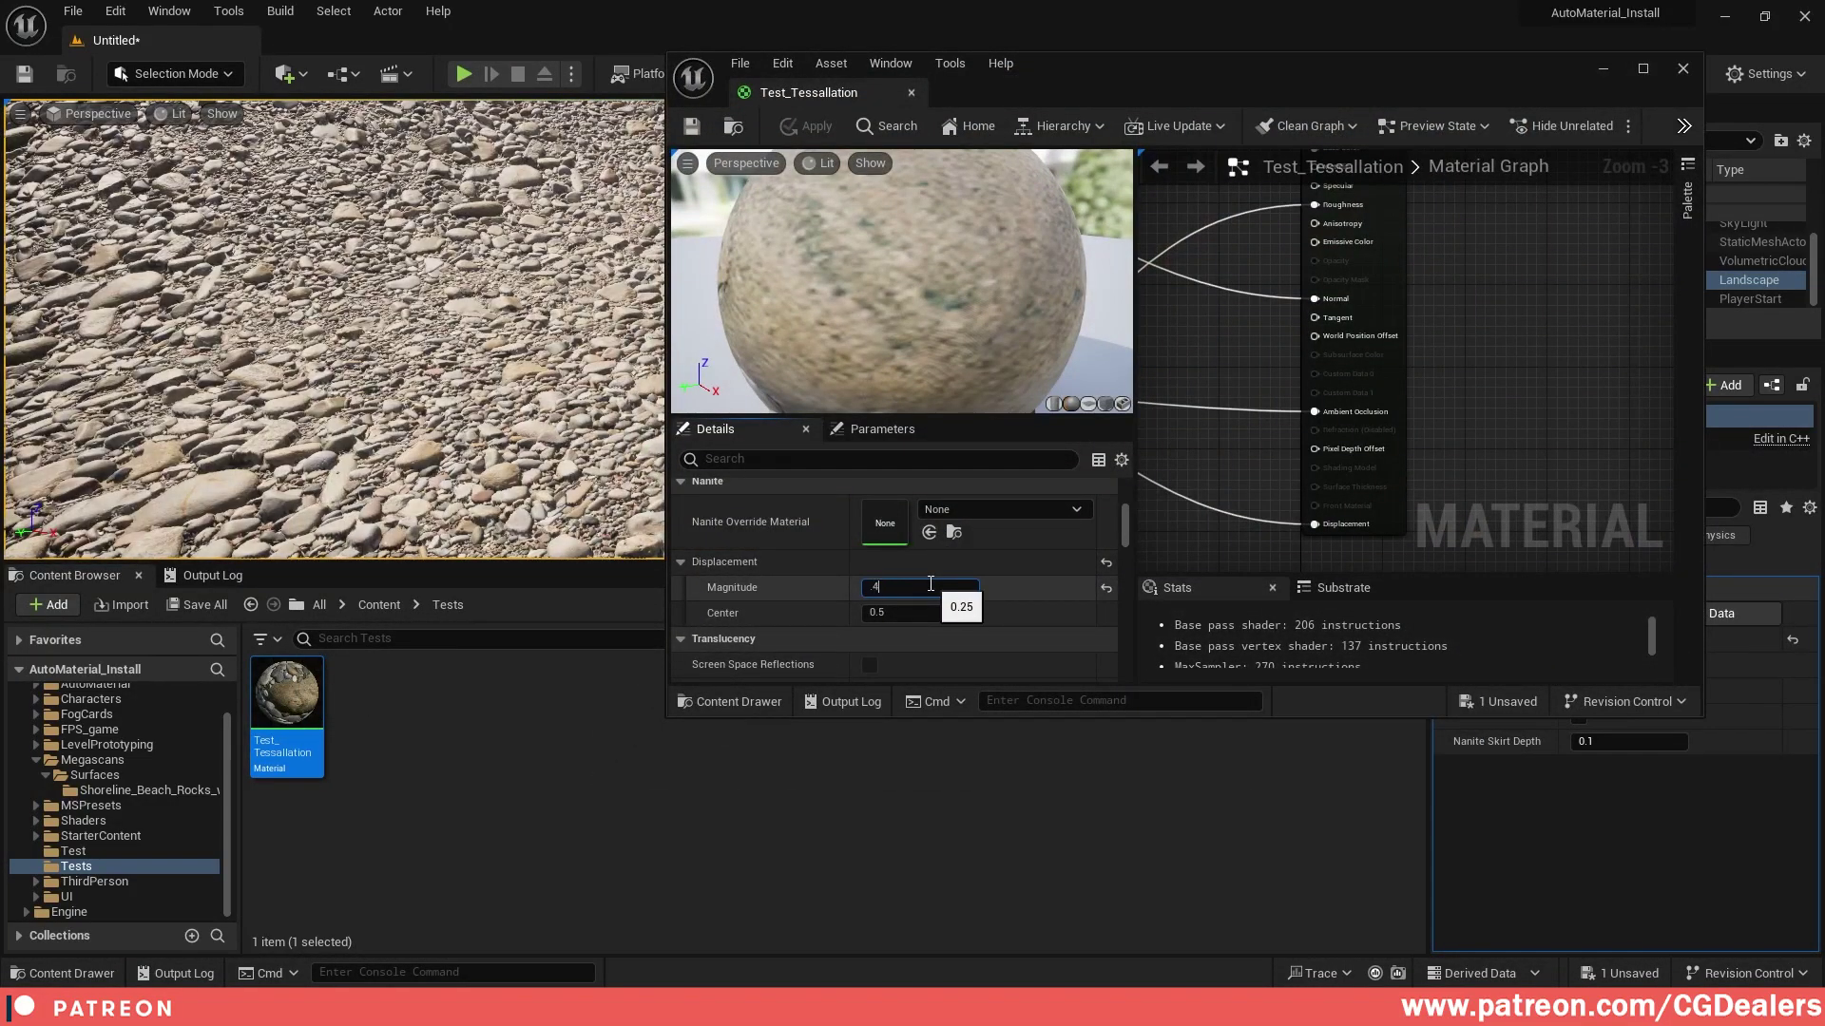
pyautogui.press('Return')
pyautogui.click(703, 128)
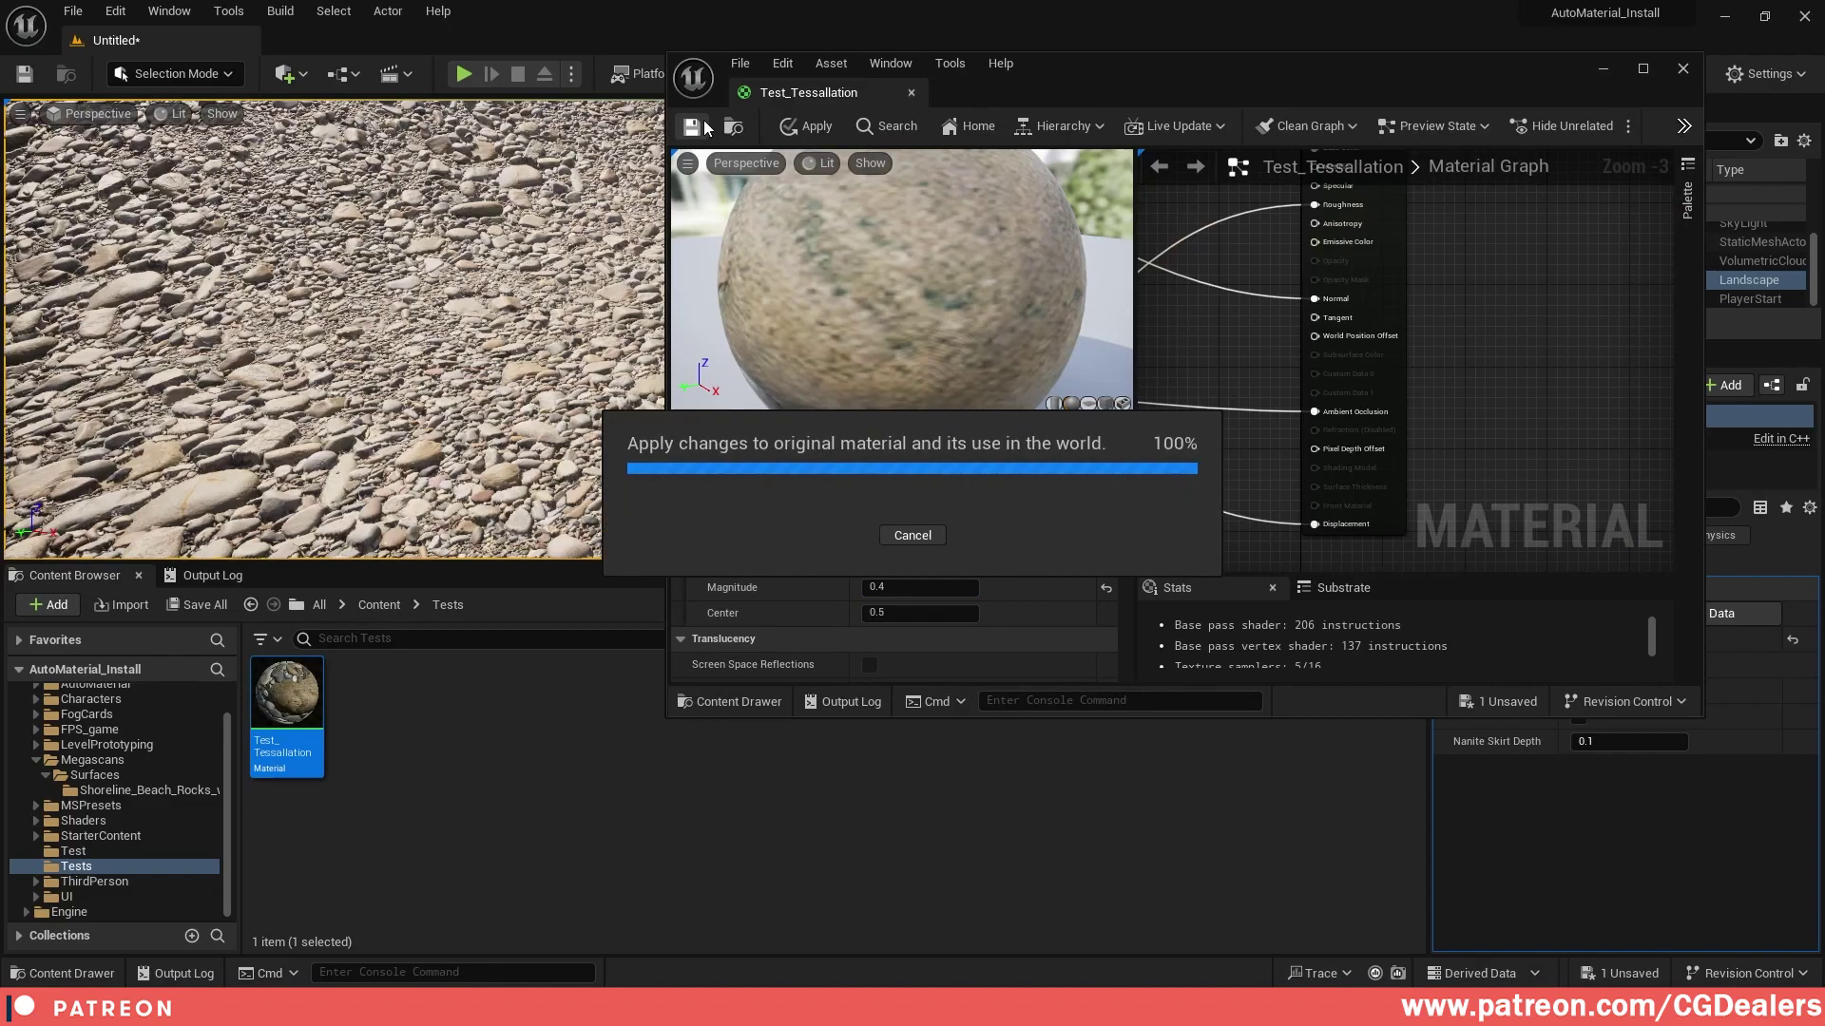
pyautogui.click(1595, 74)
# Play-test the level again, walk the character over the displaced rocks, and switch the view to full screen
pyautogui.moveTo(906, 329); pyautogui.dragTo(865, 328, button='right')
pyautogui.click(464, 74)
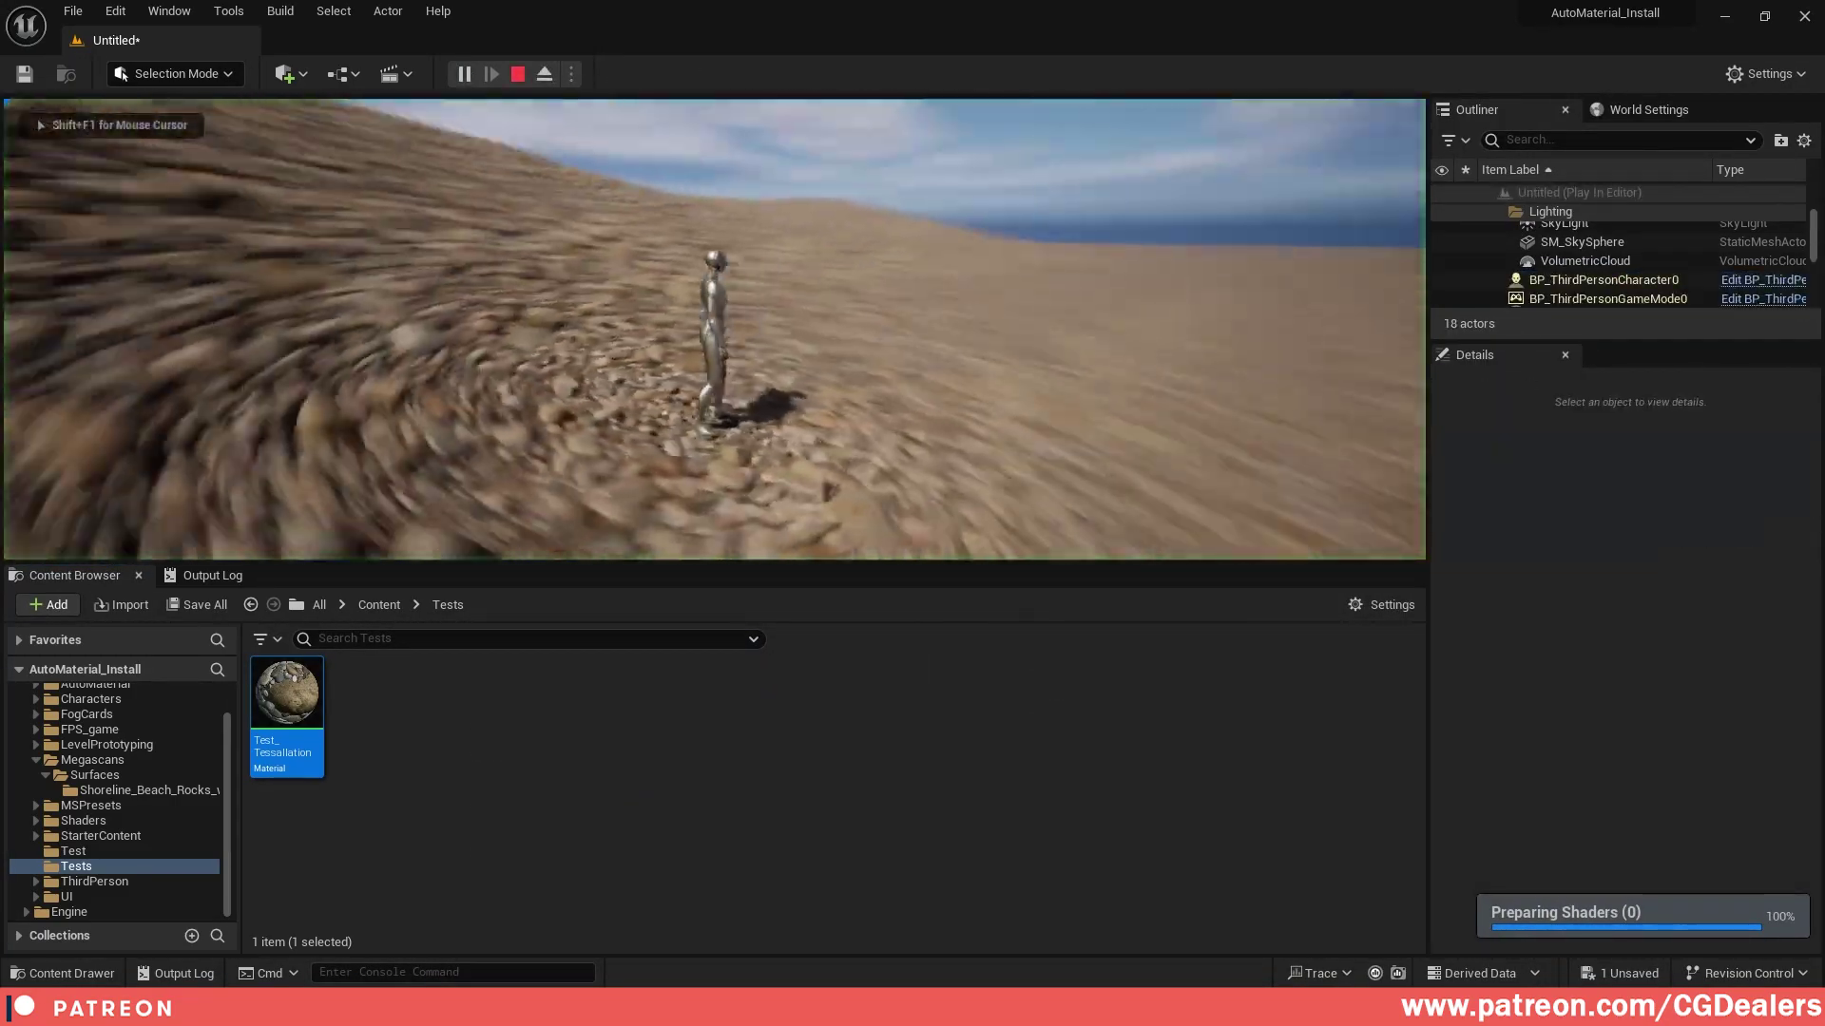
pyautogui.press('a')
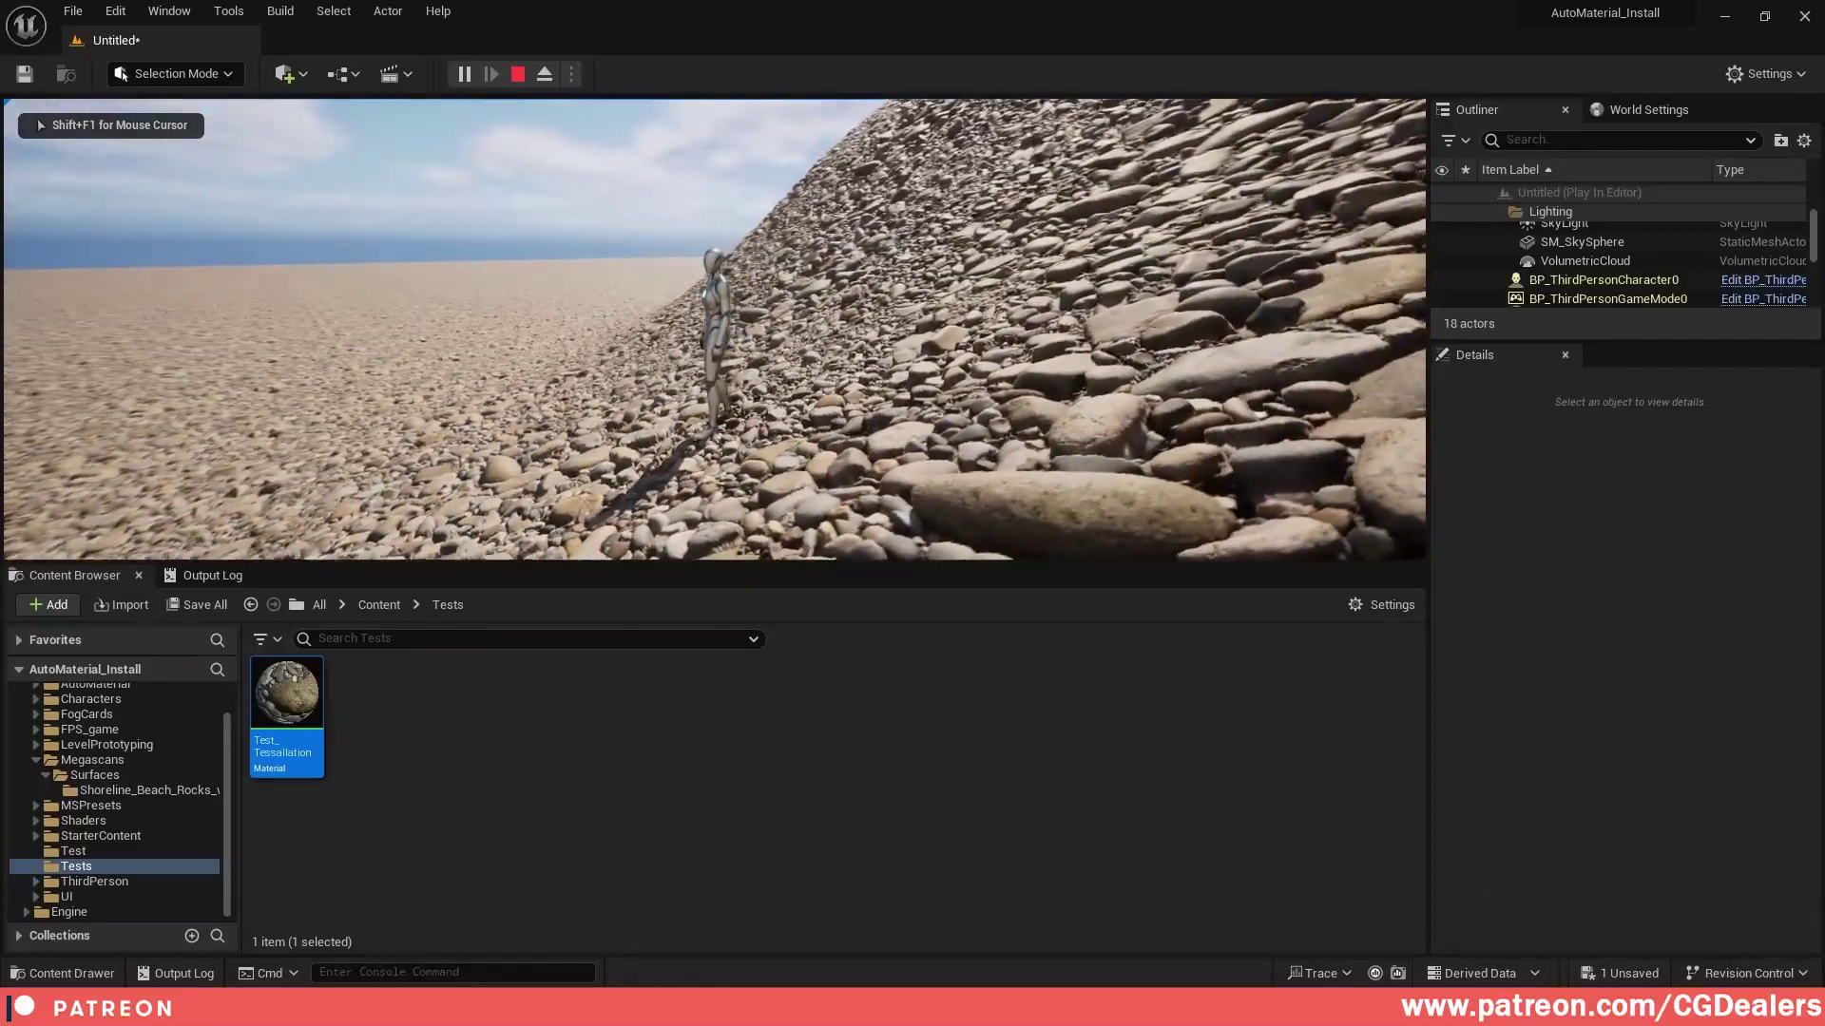
pyautogui.press('w')
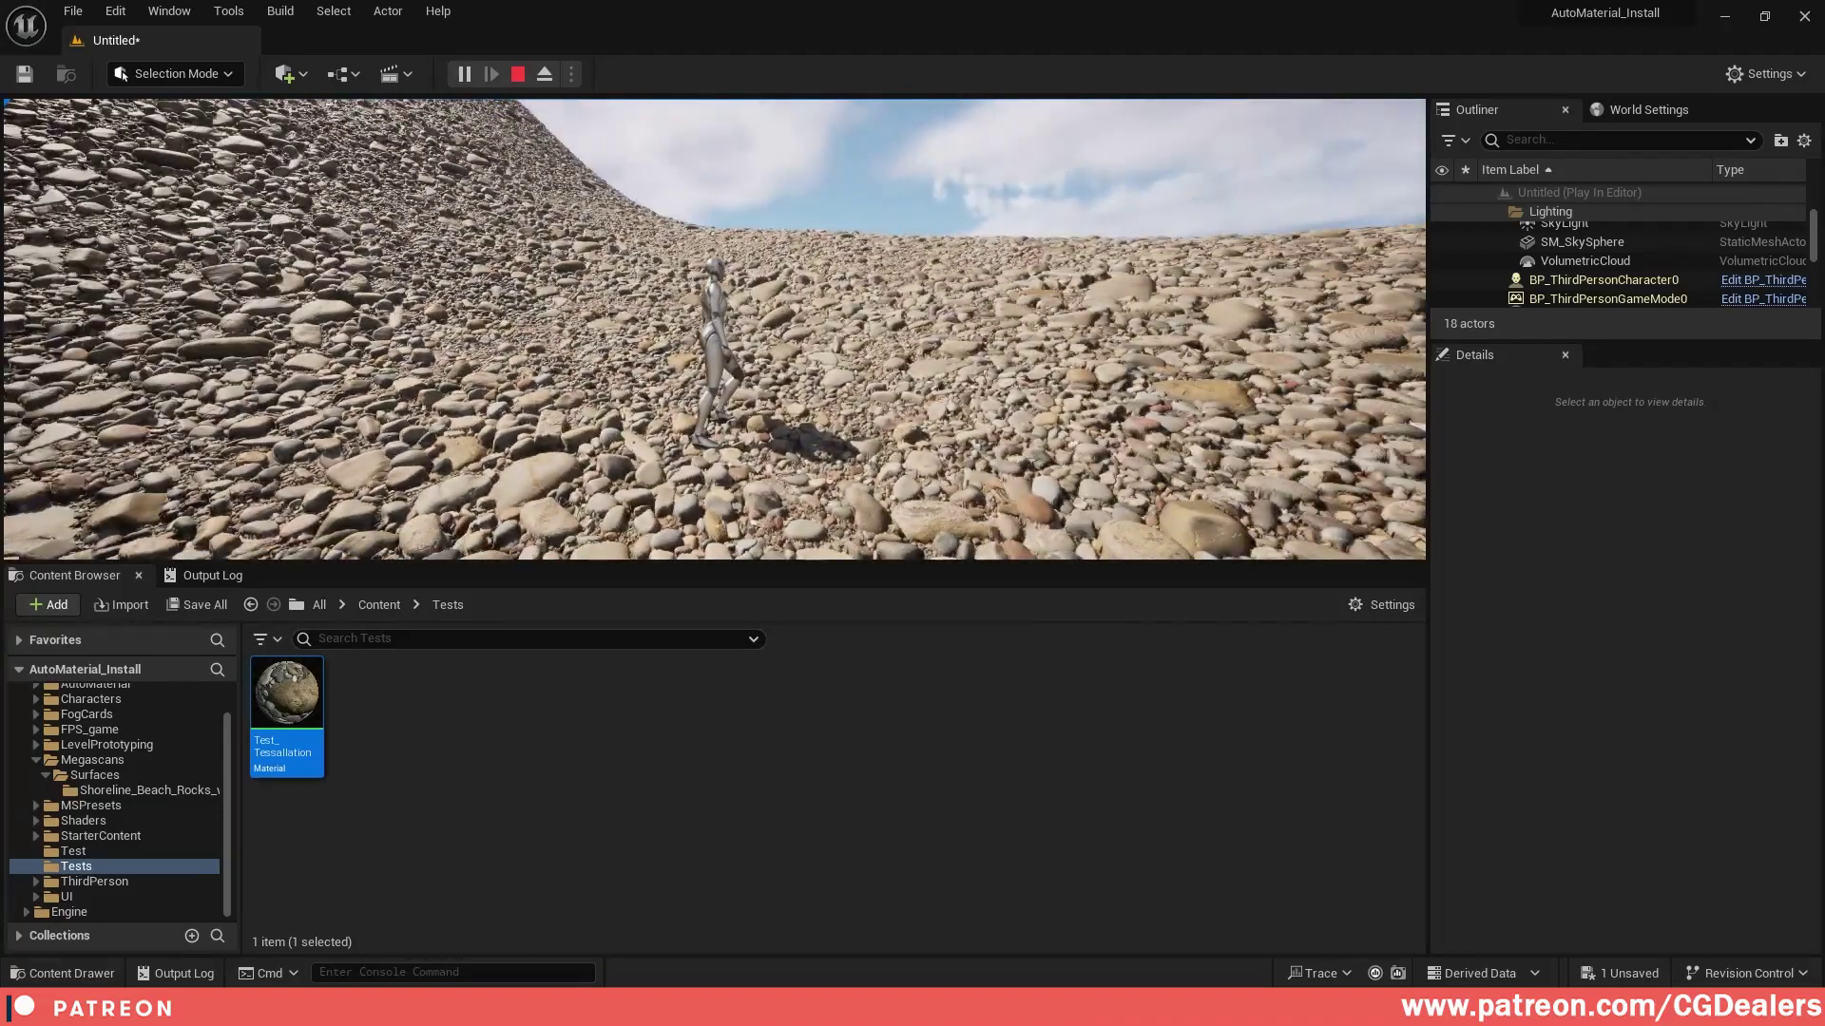
pyautogui.press('F11')
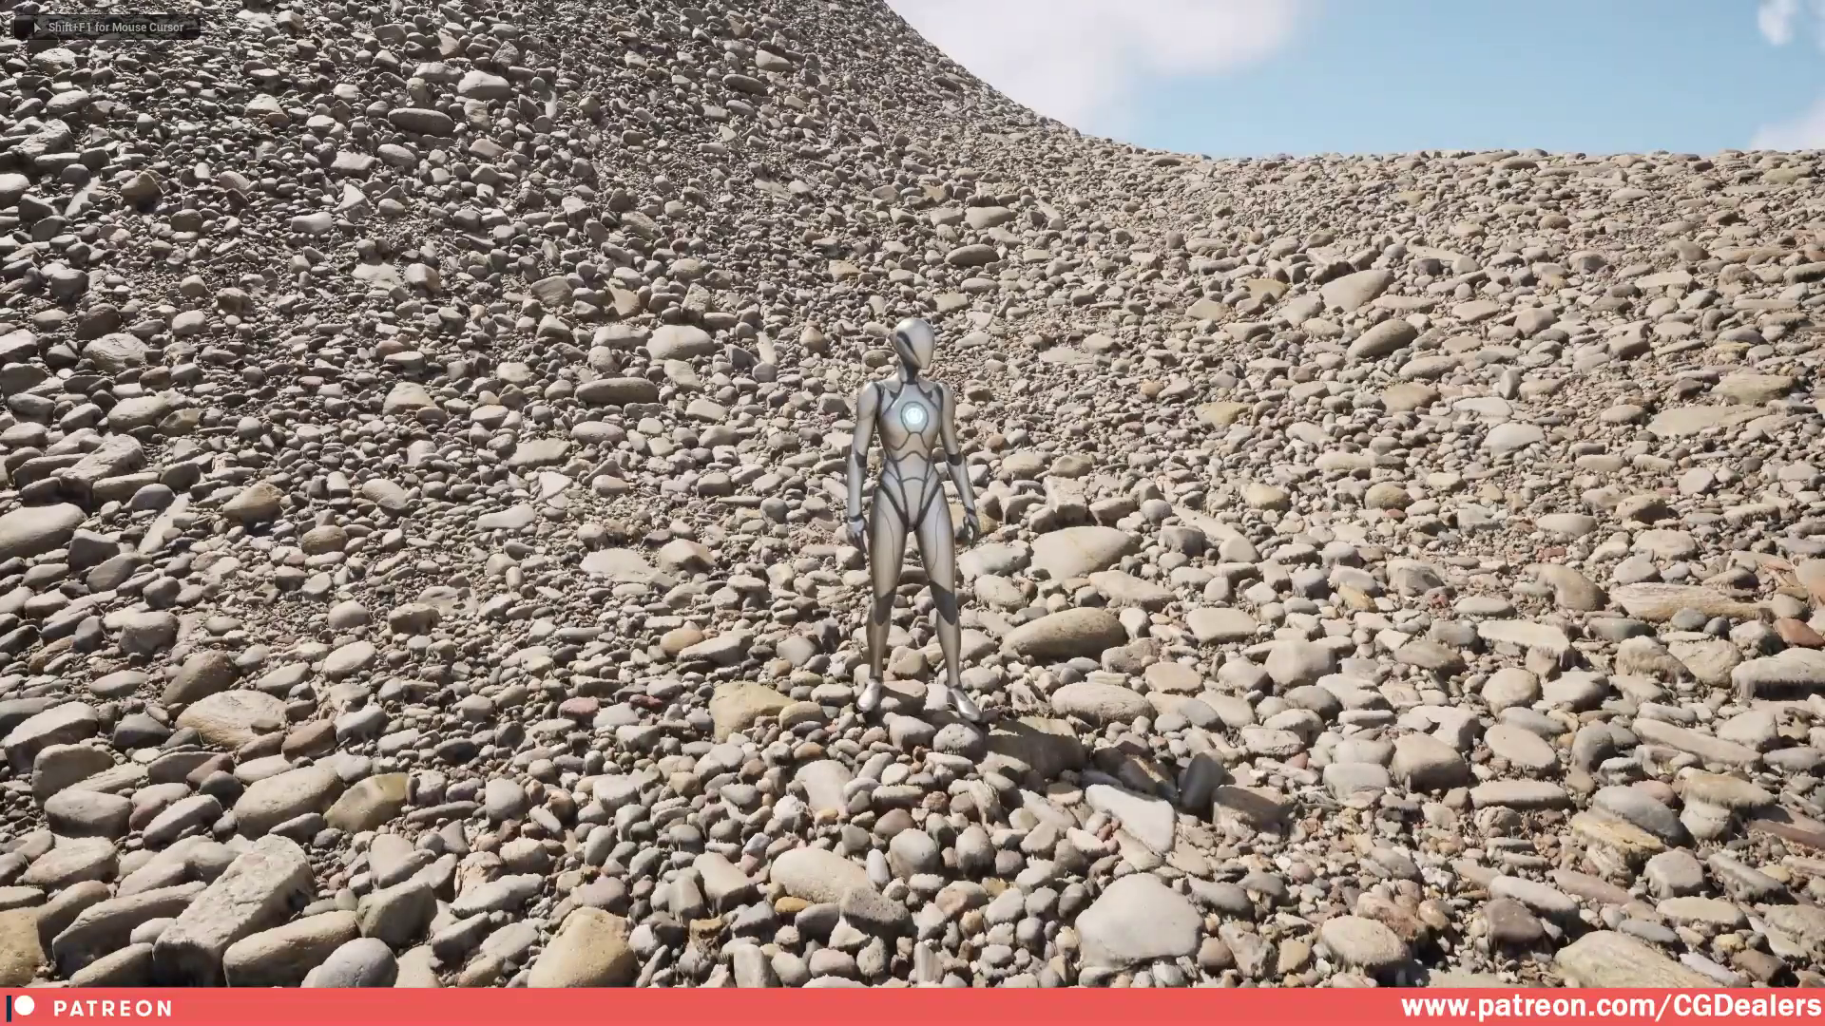